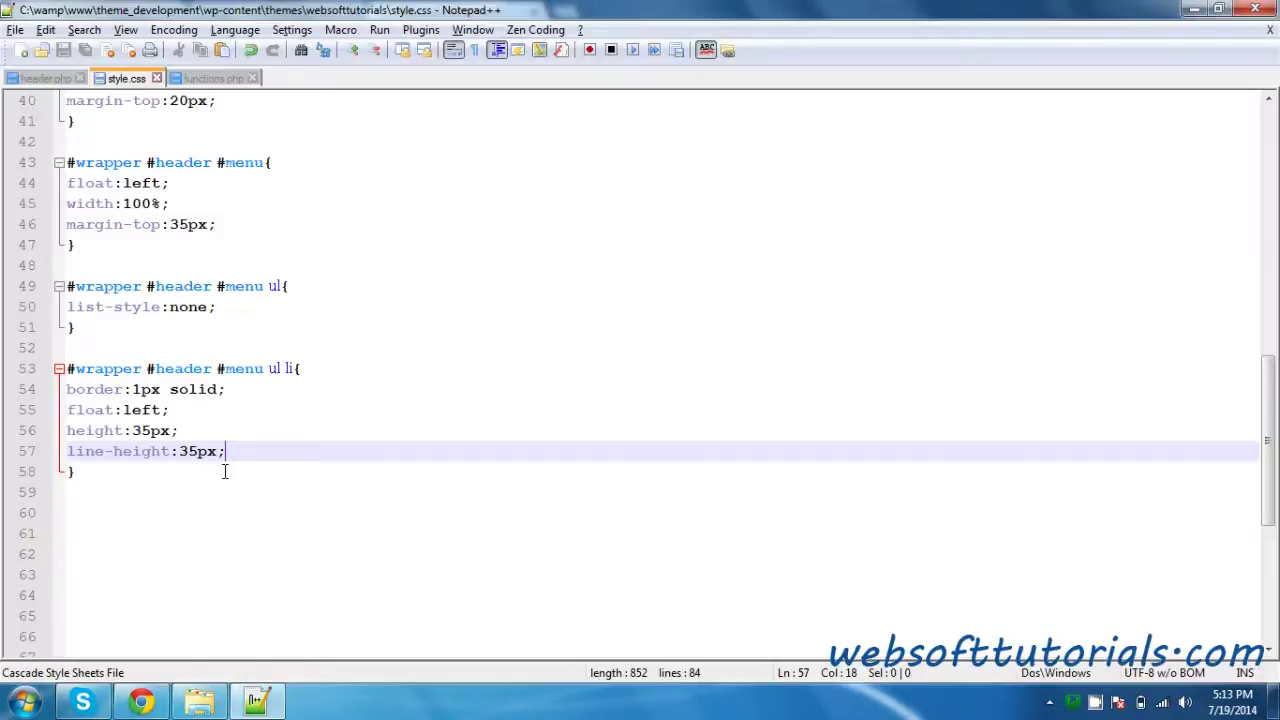
Step: Remove the li border and add a '#wrapper #header #menu ul li a' rule with text-decoration:none
left_click_drag(246, 389, 66, 390)
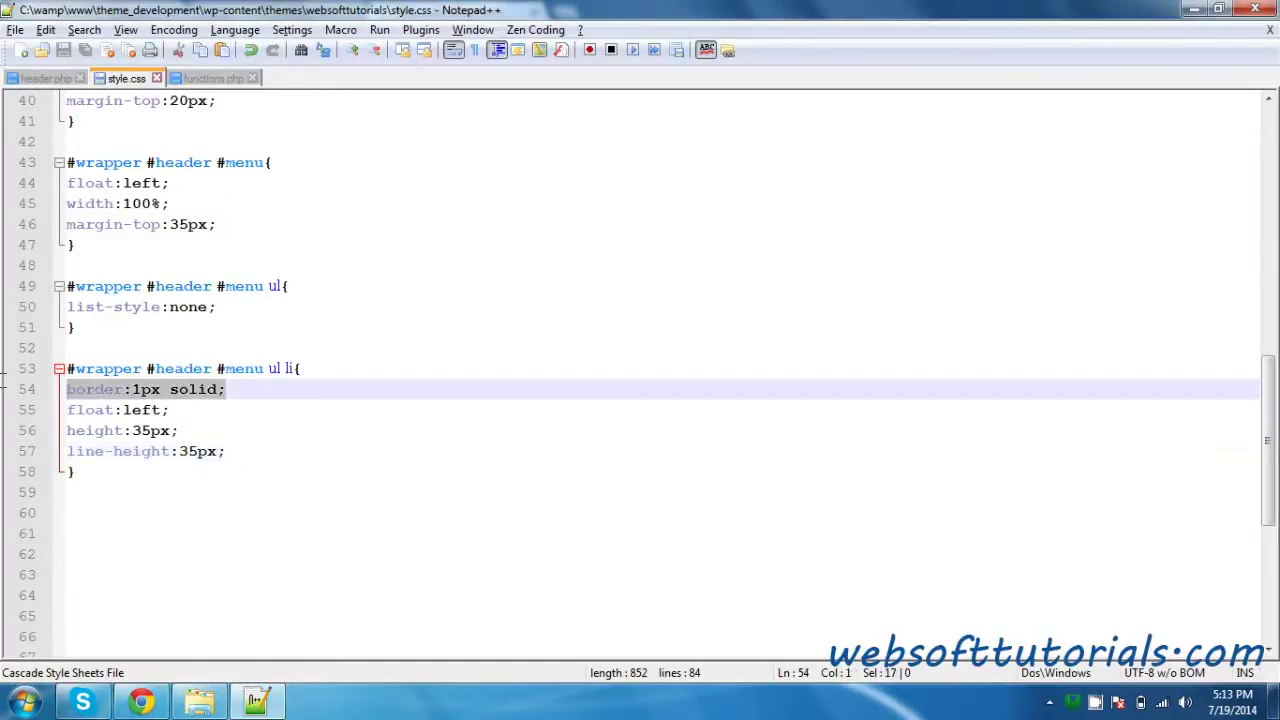
key("BackSpace")
key("BackSpace")
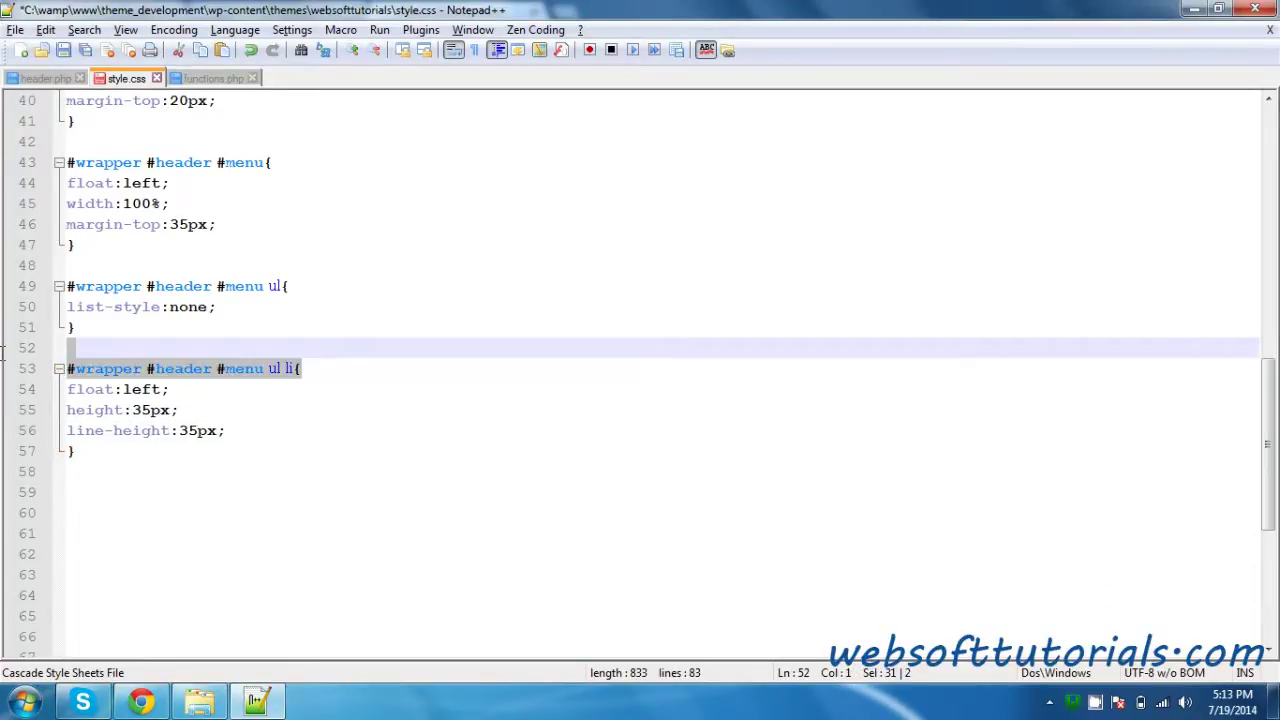
left_click(100, 449)
key("Return")
key("Return")
type("#wrapper #header #menu ul li a{  ")
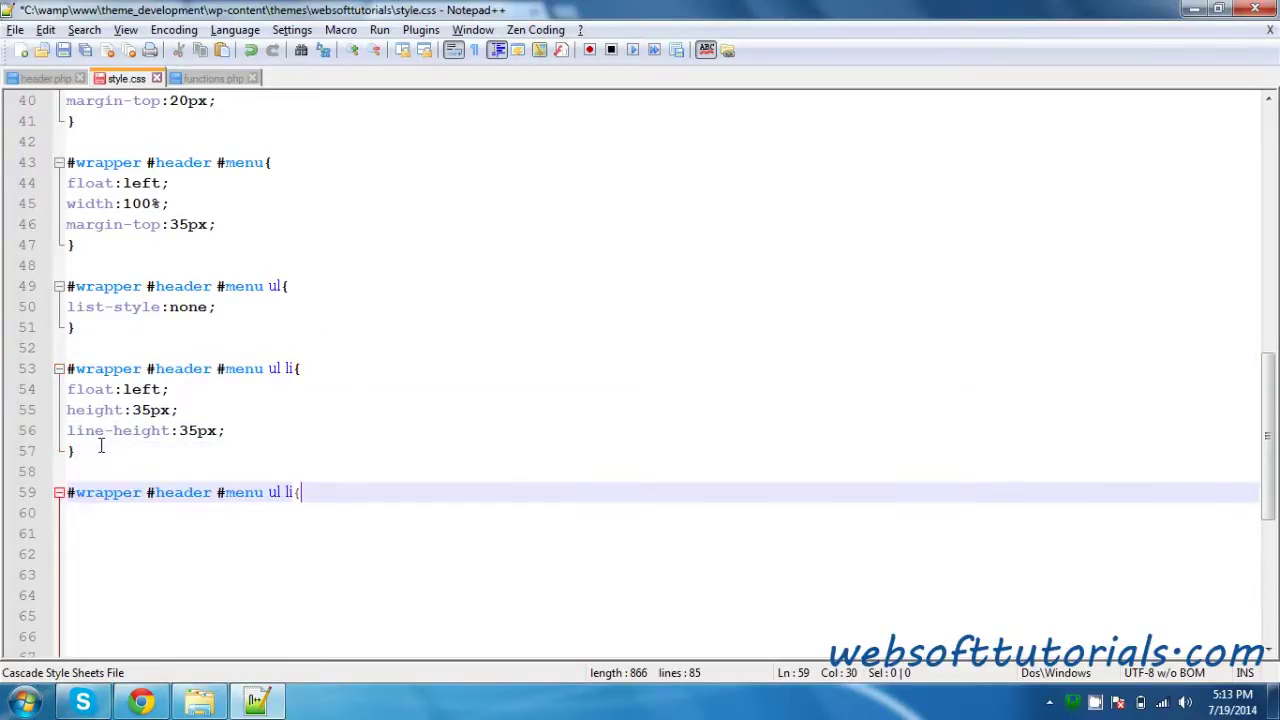
type("}")
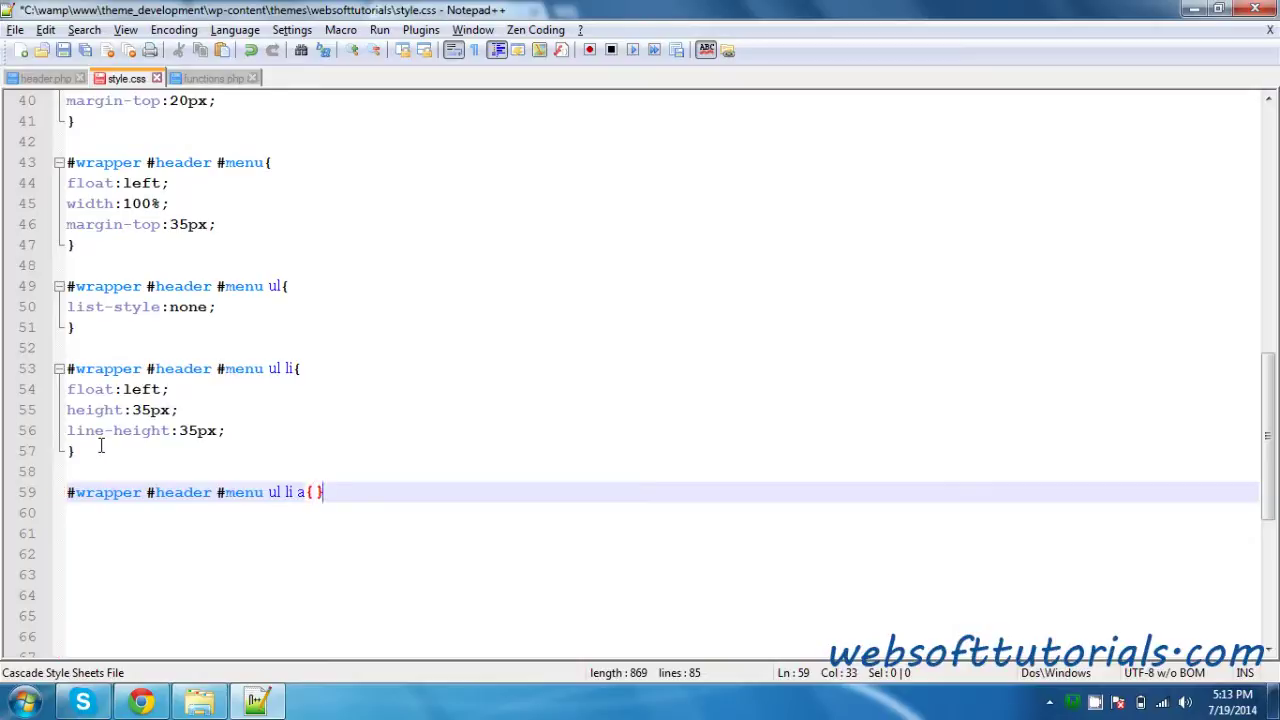
key("Left")
key("Return")
key("Return")
key("Up")
type("t")
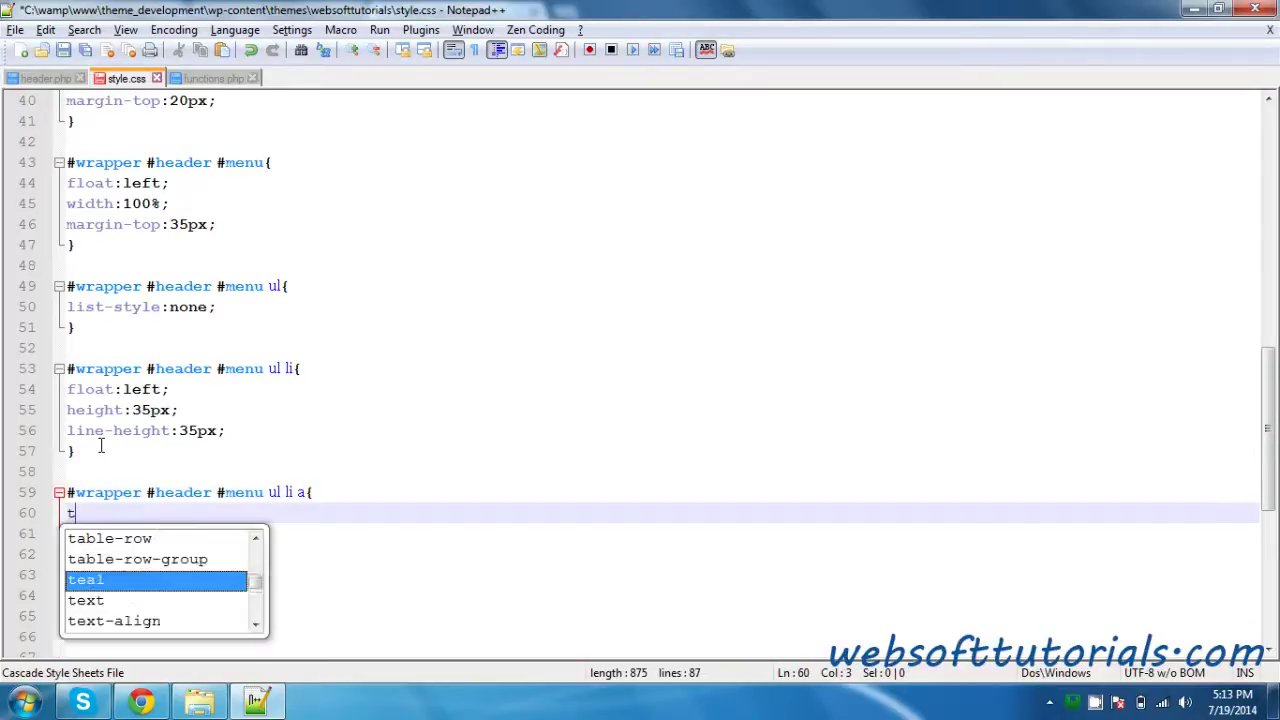
type("ext-dec")
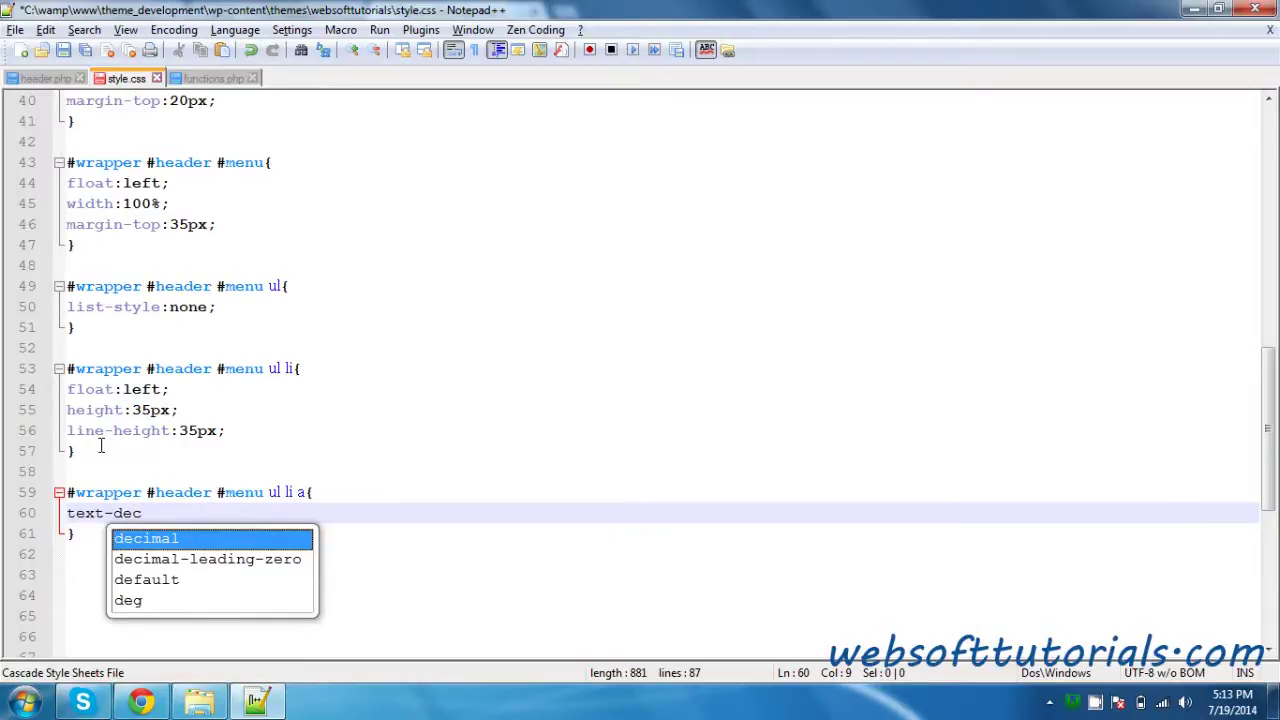
type("oration:none;")
key("Return")
Step: Add color:#333 to the menu link rule
type("do")
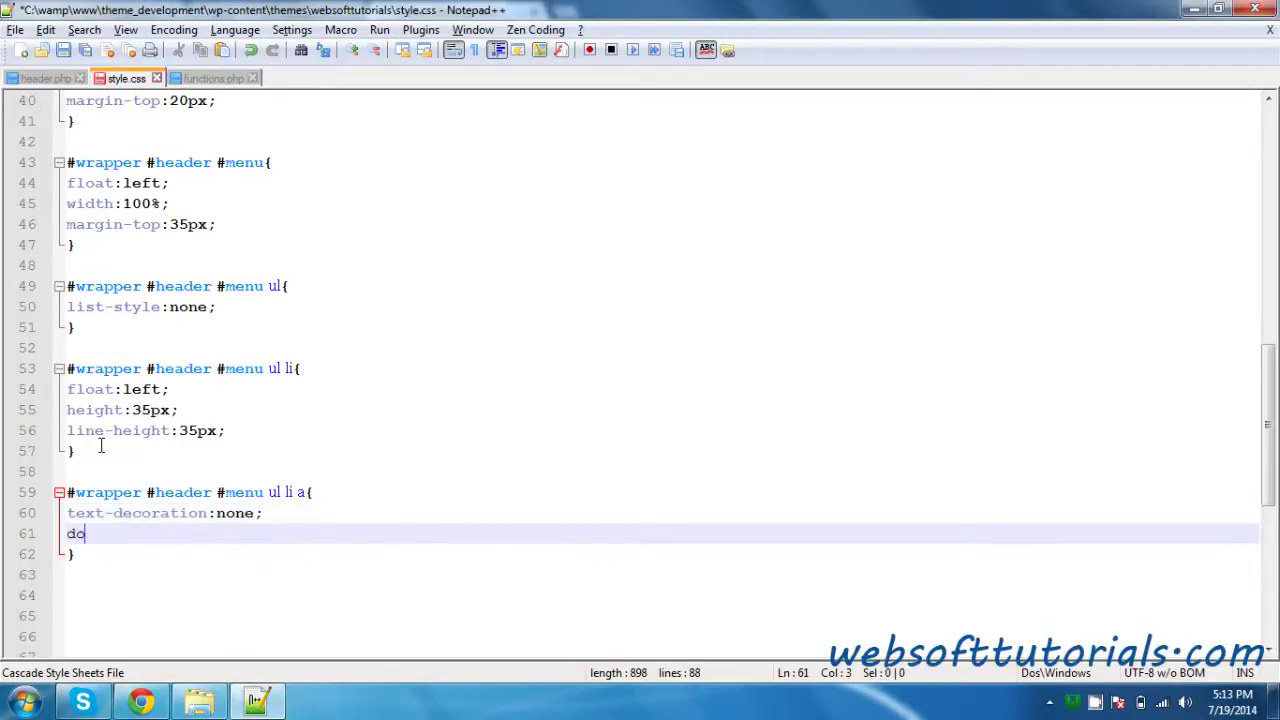
key("BackSpace")
key("BackSpace")
type("c")
key("Escape")
type("p;p")
key("BackSpace")
key("BackSpace")
key("BackSpace")
type("olor")
key("Escape")
type(":#333;")
Step: Copy the link rule's selector into a new empty rule below it
key("Home")
left_click(347, 492)
key("shift+Home")
key("ctrl+c")
left_click(129, 566)
key("Return")
key("Return")
key("ctrl+v")
scroll(452, 648, "down", 3)
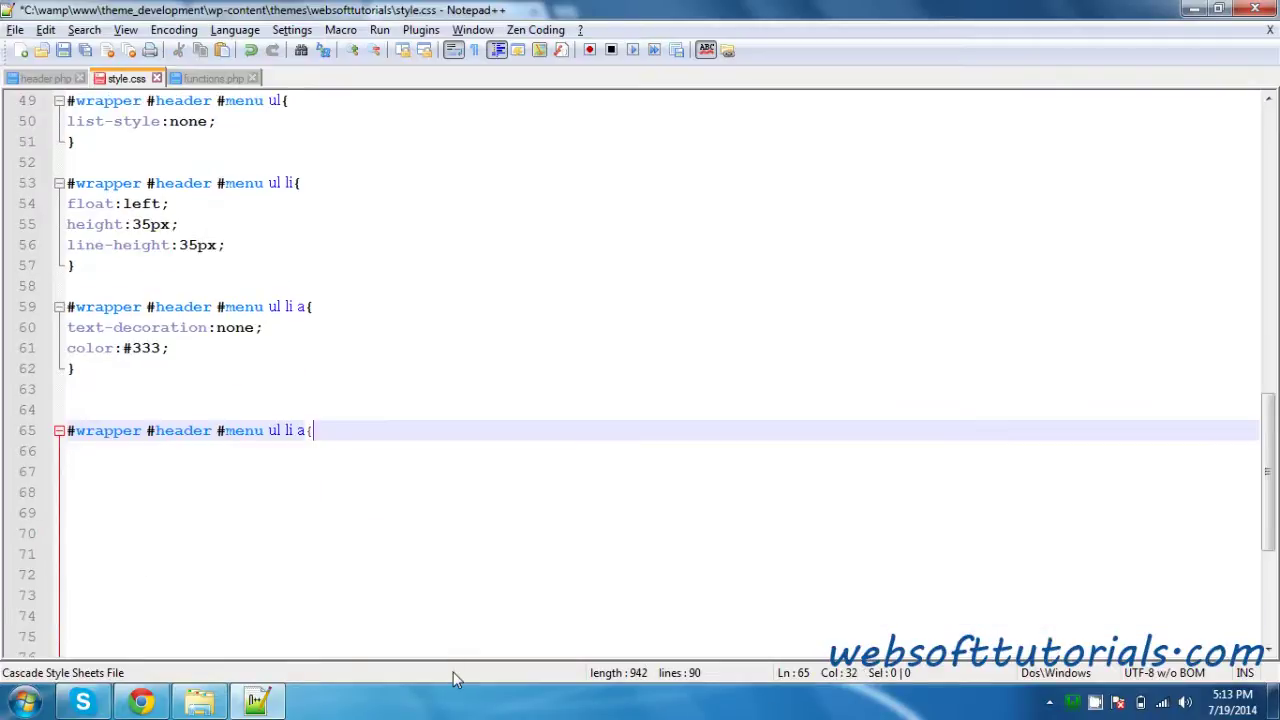
key("Return")
type("}")
Step: Make the new rule a :hover rule with color:blue and save style.css
key("Up")
key("End")
key("Left")
type(":hover")
key("Escape")
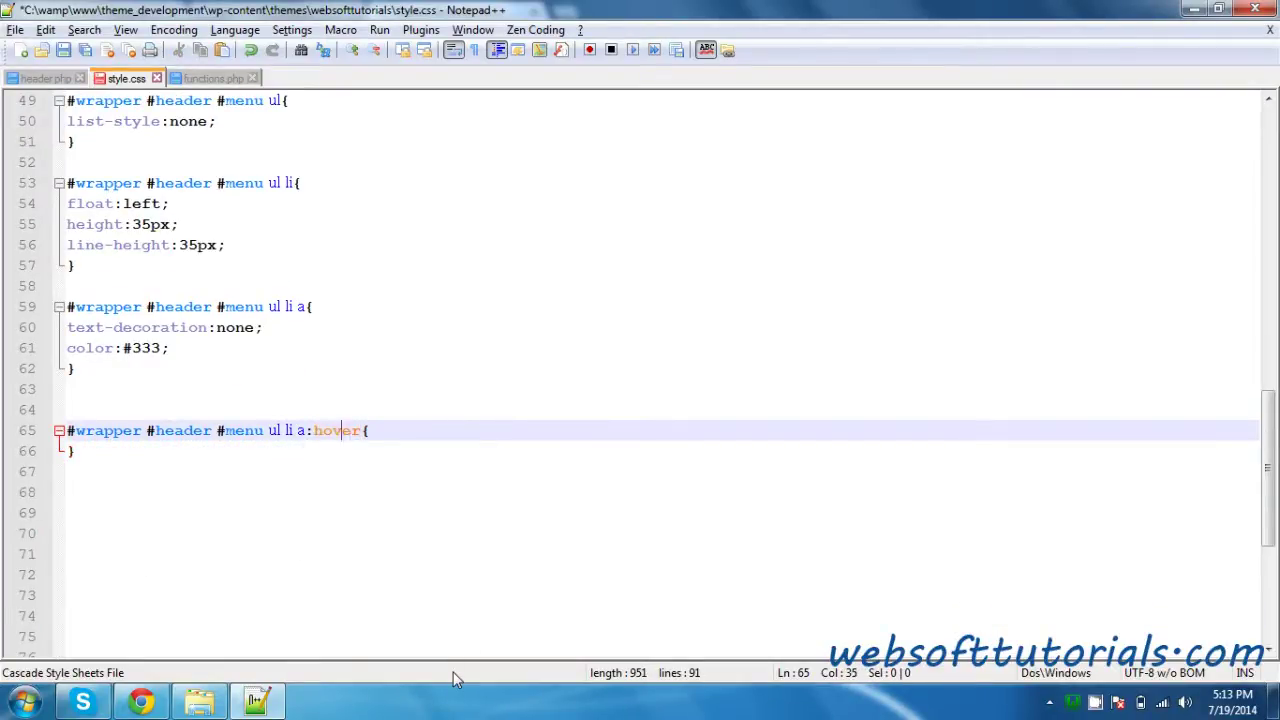
key("End")
key("Return")
type("co")
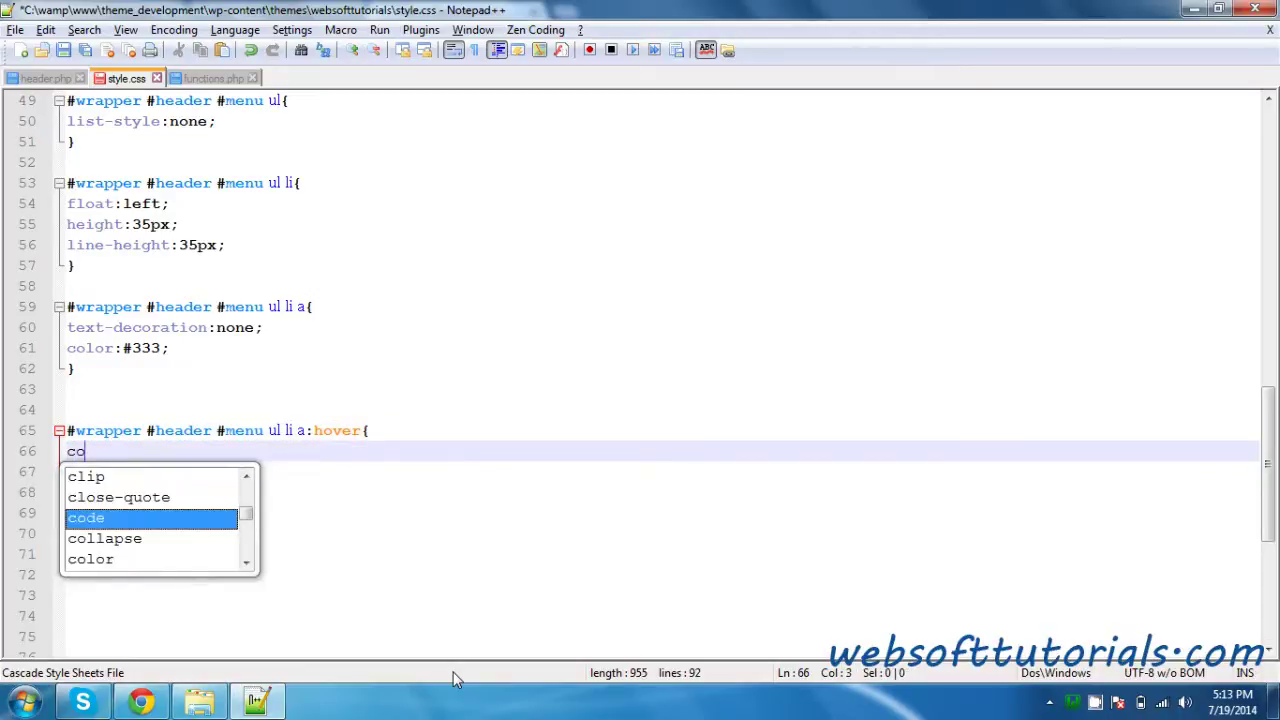
type("lor:blue;")
key("ctrl+s")
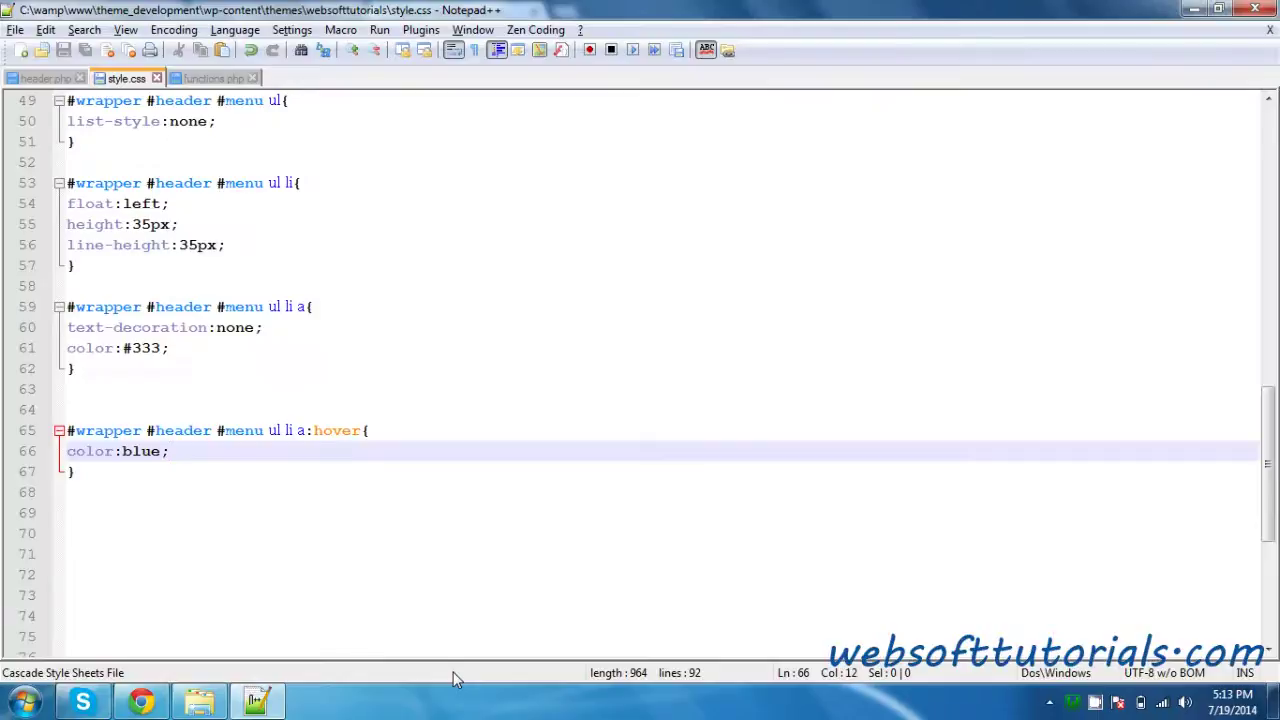
Step: Reload the site in the browser to check the link styles
key("alt+Tab")
key("F5")
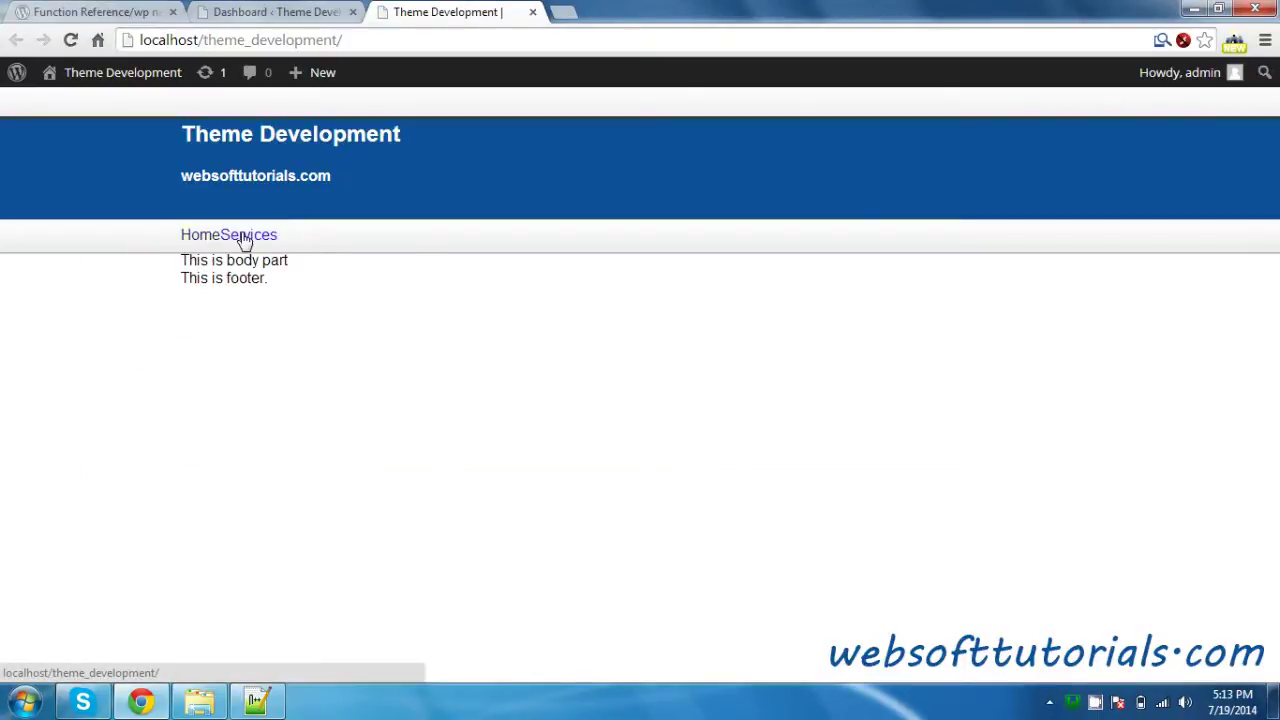
key("alt+Tab")
Step: Add padding:0 15px to the menu li rule after line-height
left_click(256, 348)
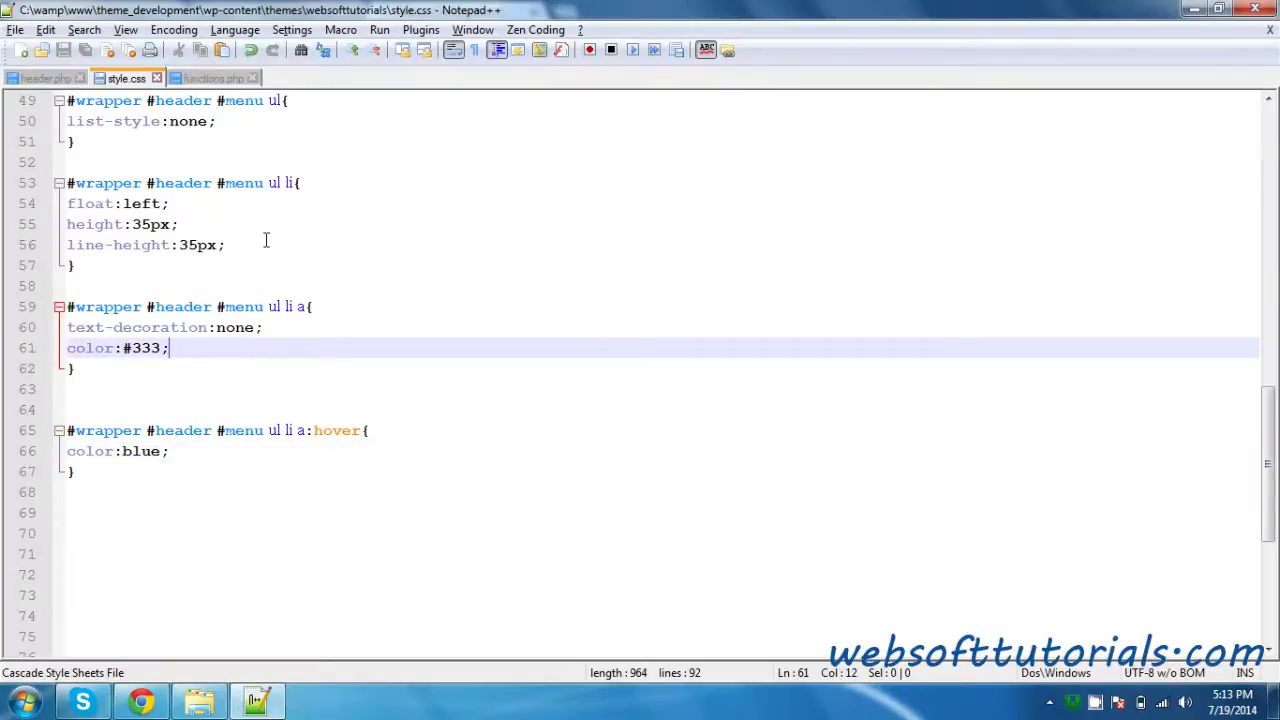
left_click(265, 240)
key("Return")
type("paddig")
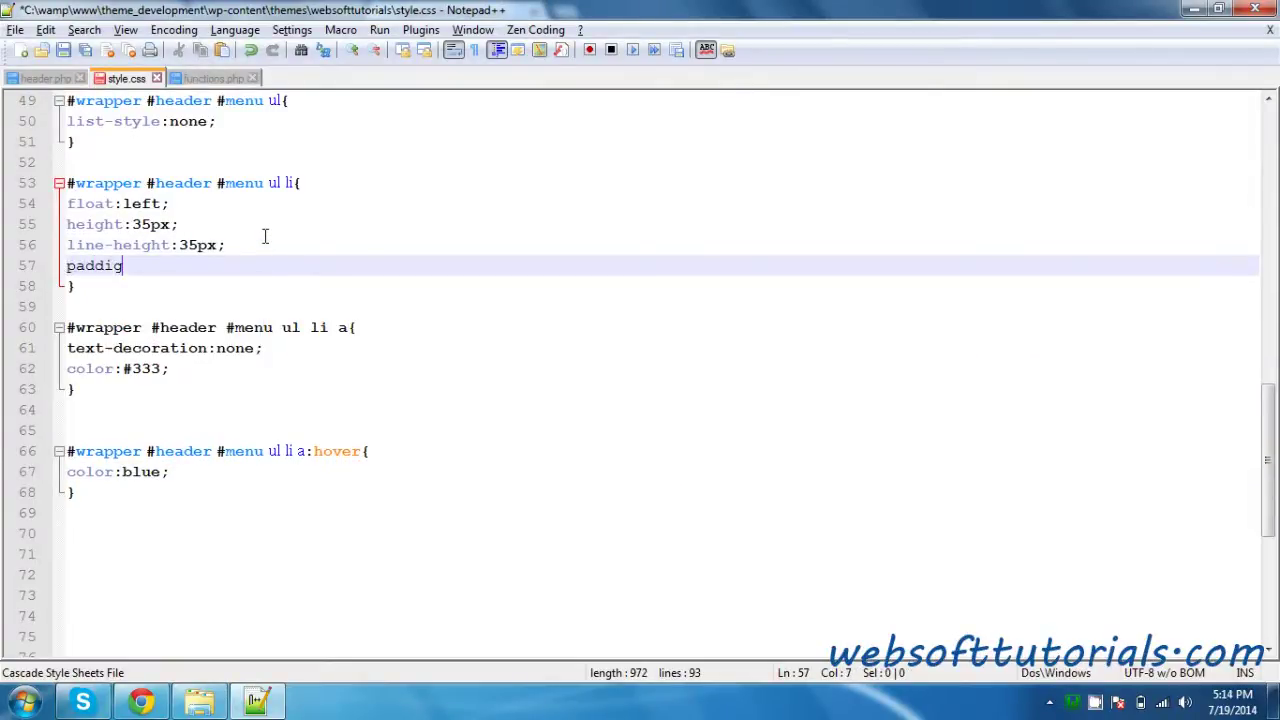
key("BackSpace")
type("ng:0")
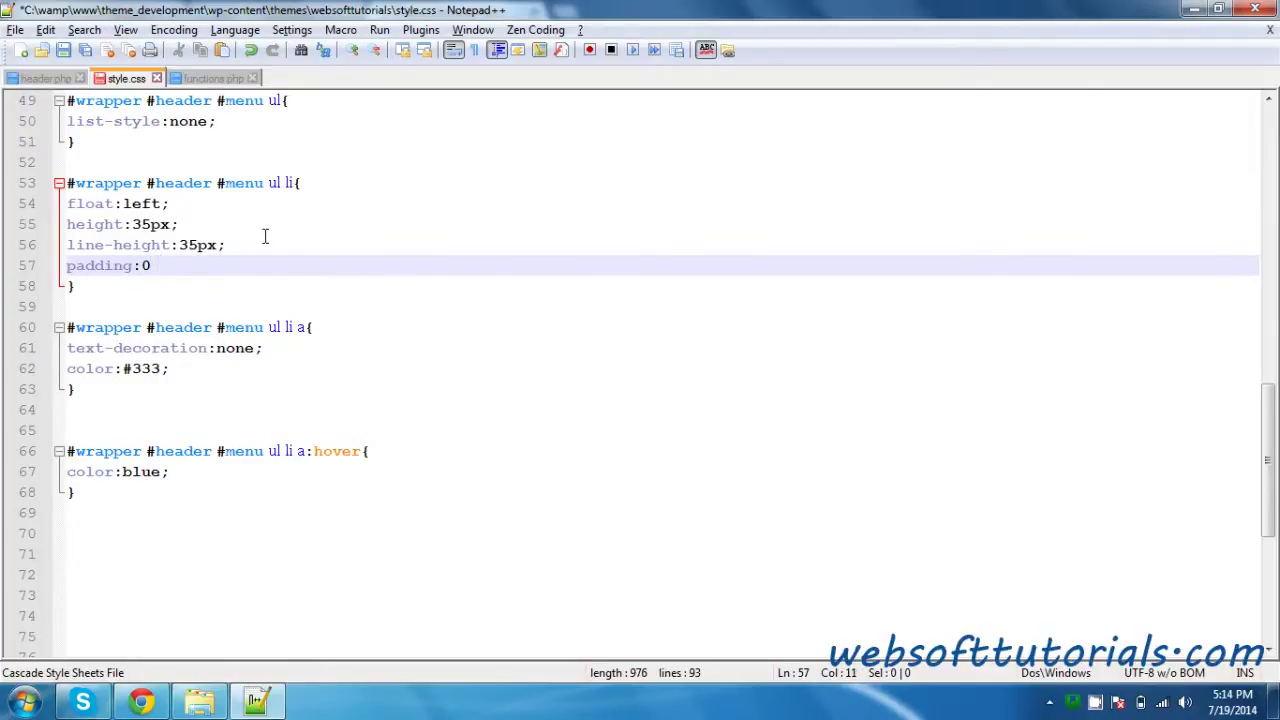
type(" 15px;")
Step: Reload the site to see Home and Services spaced, then refresh the WordPress admin
key("alt+Tab")
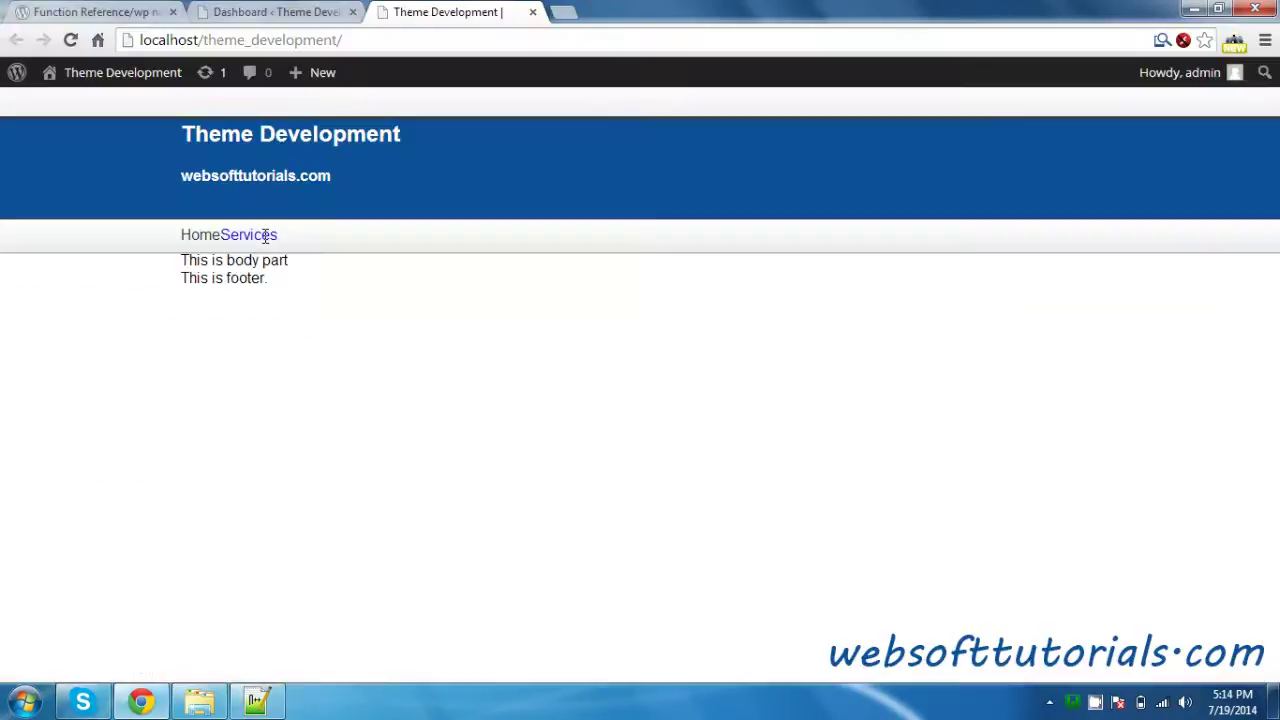
key("F5")
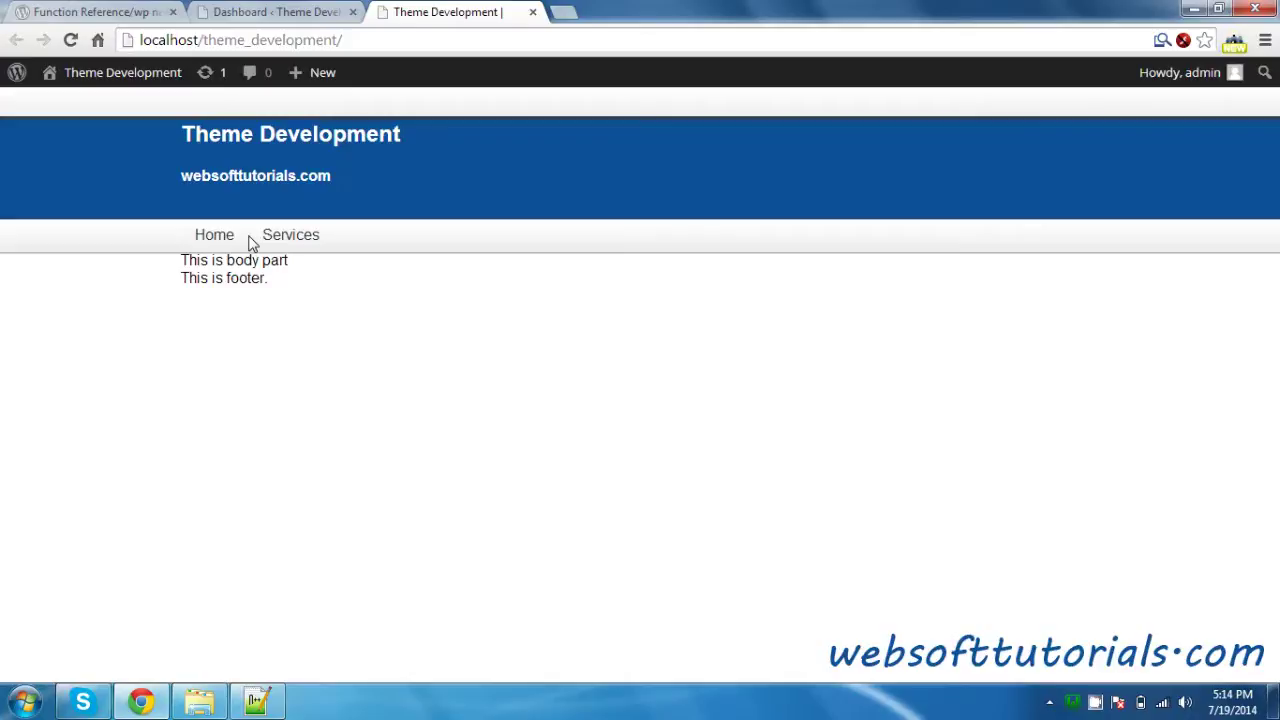
left_click(255, 12)
left_click(333, 42)
key("Return")
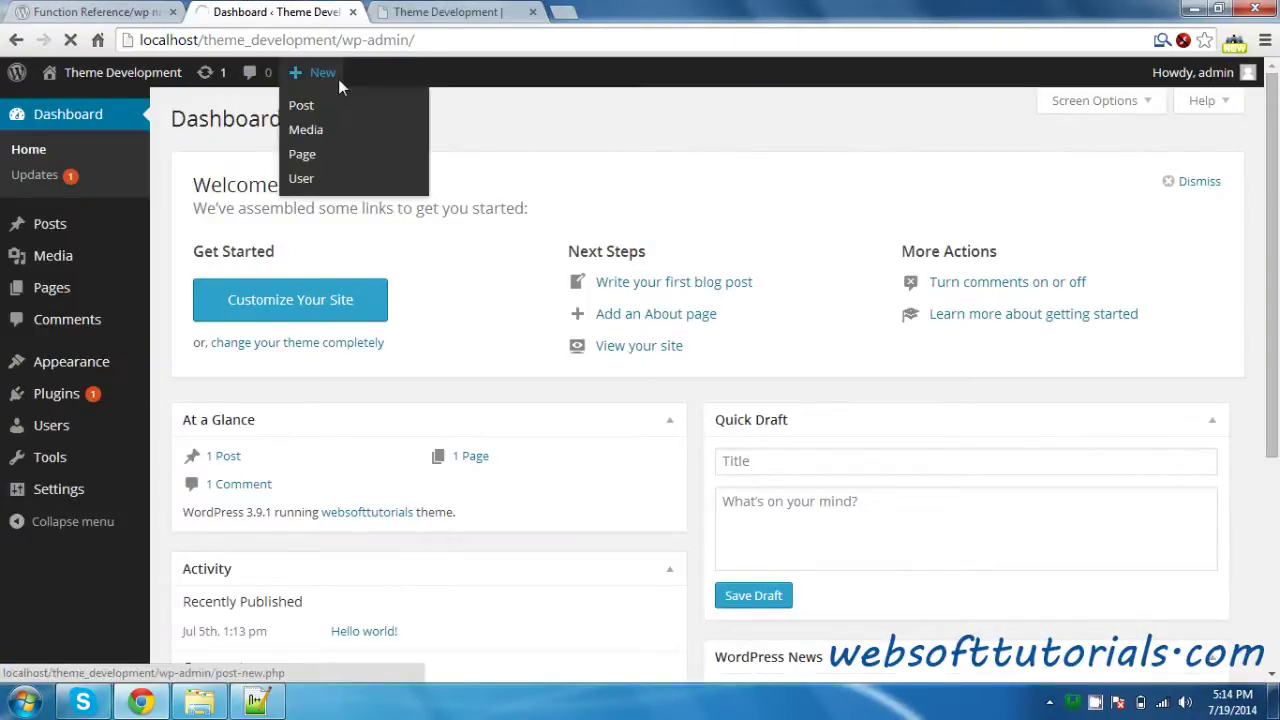
mouse_move(45, 367)
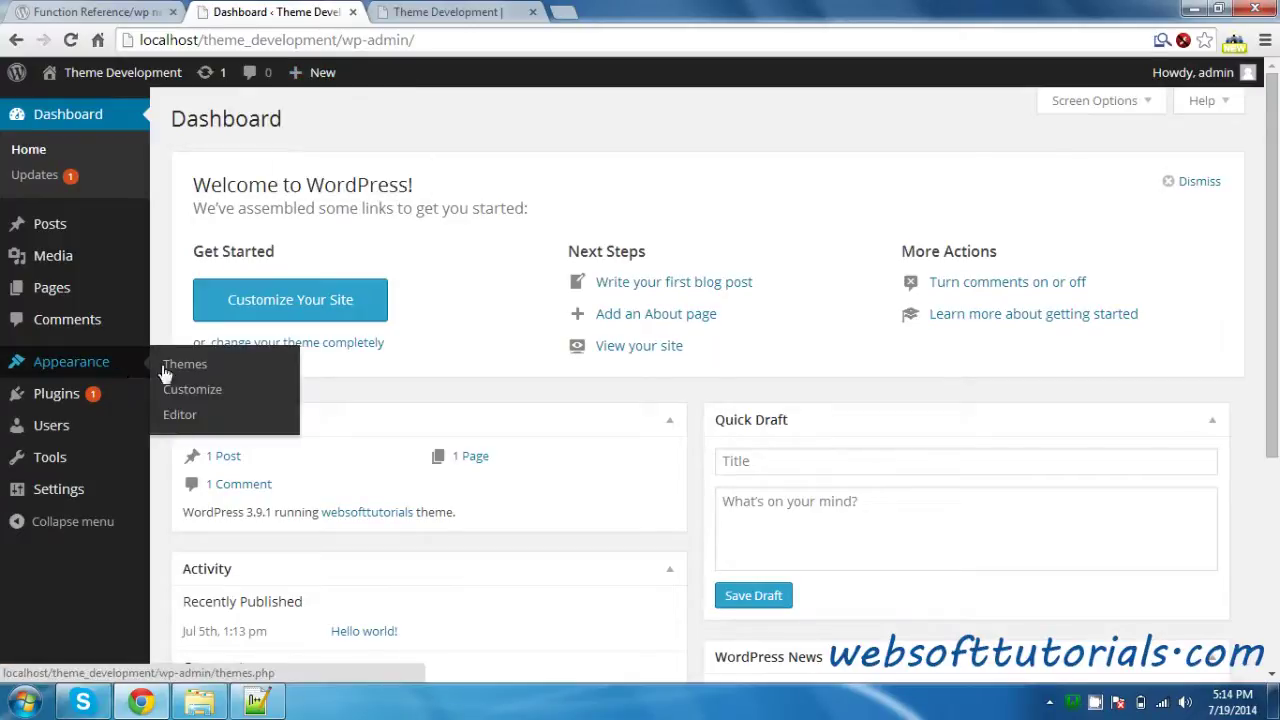
Step: Go back to the site tab, then open the empty functions.php in Notepad++
left_click(465, 8)
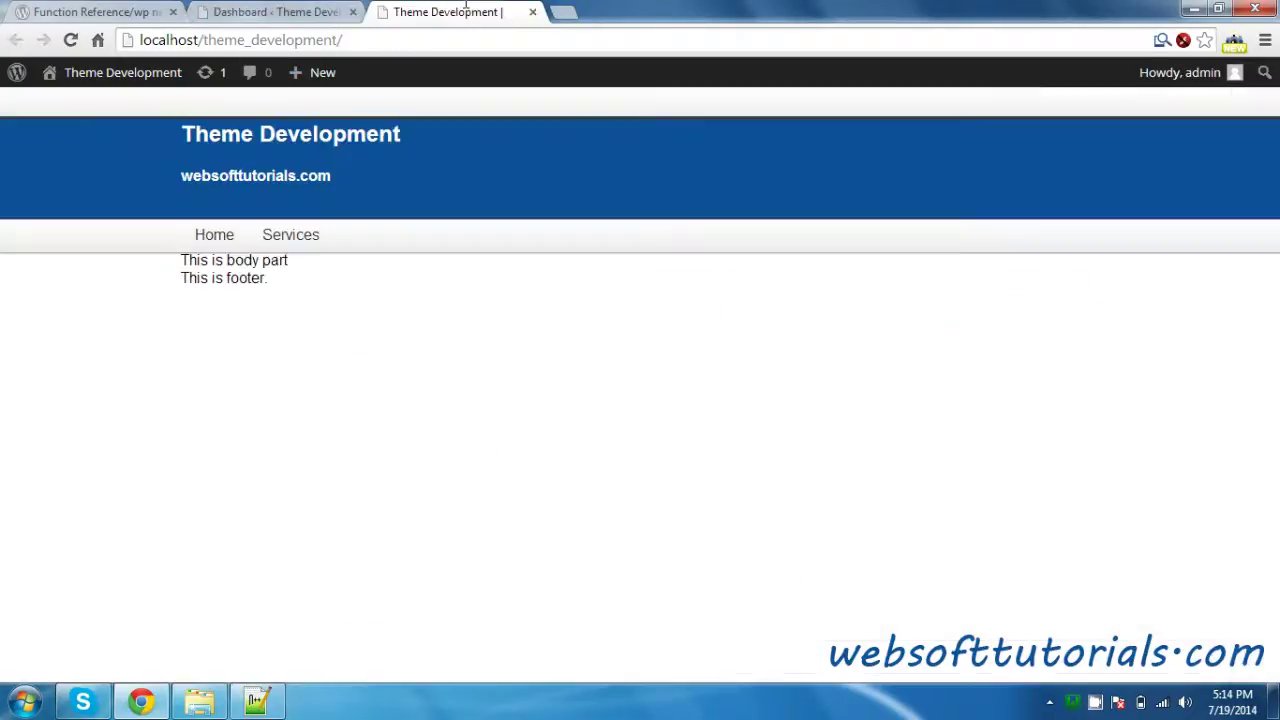
left_click(257, 701)
left_click(228, 80)
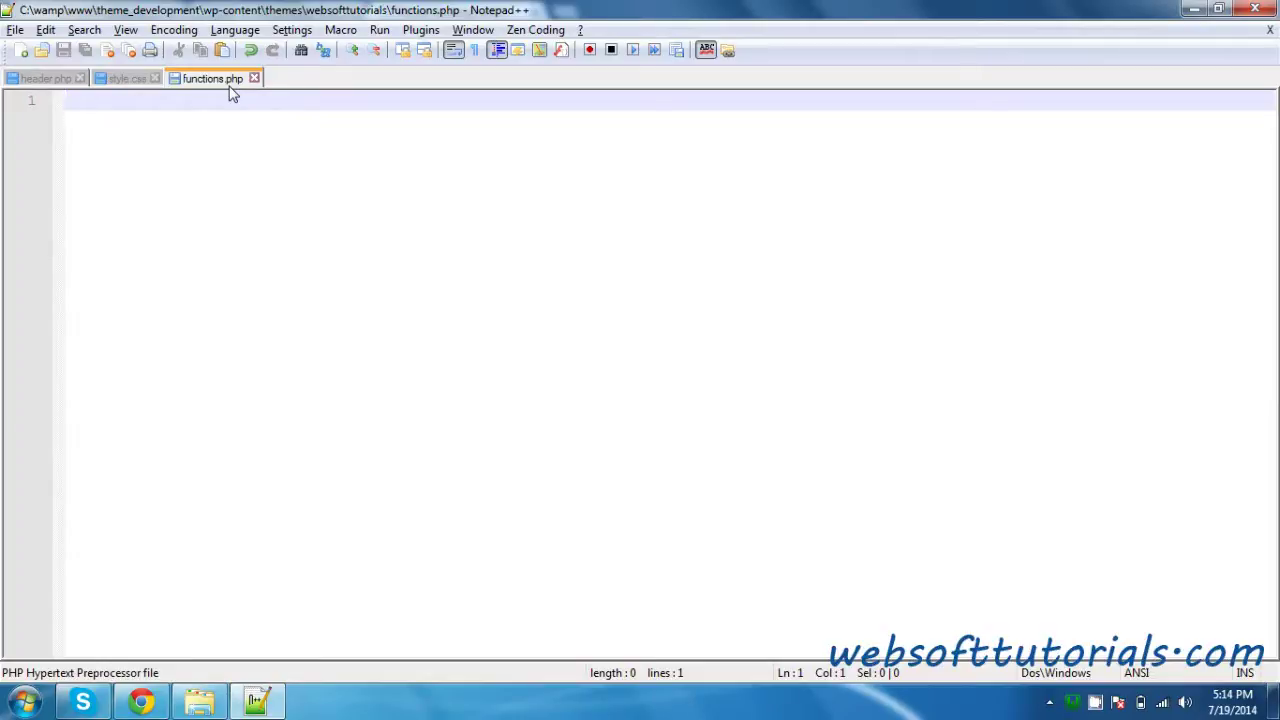
Step: Add PHP tags and an empty function websofttutorials_menu() to functions.php
type("<?")
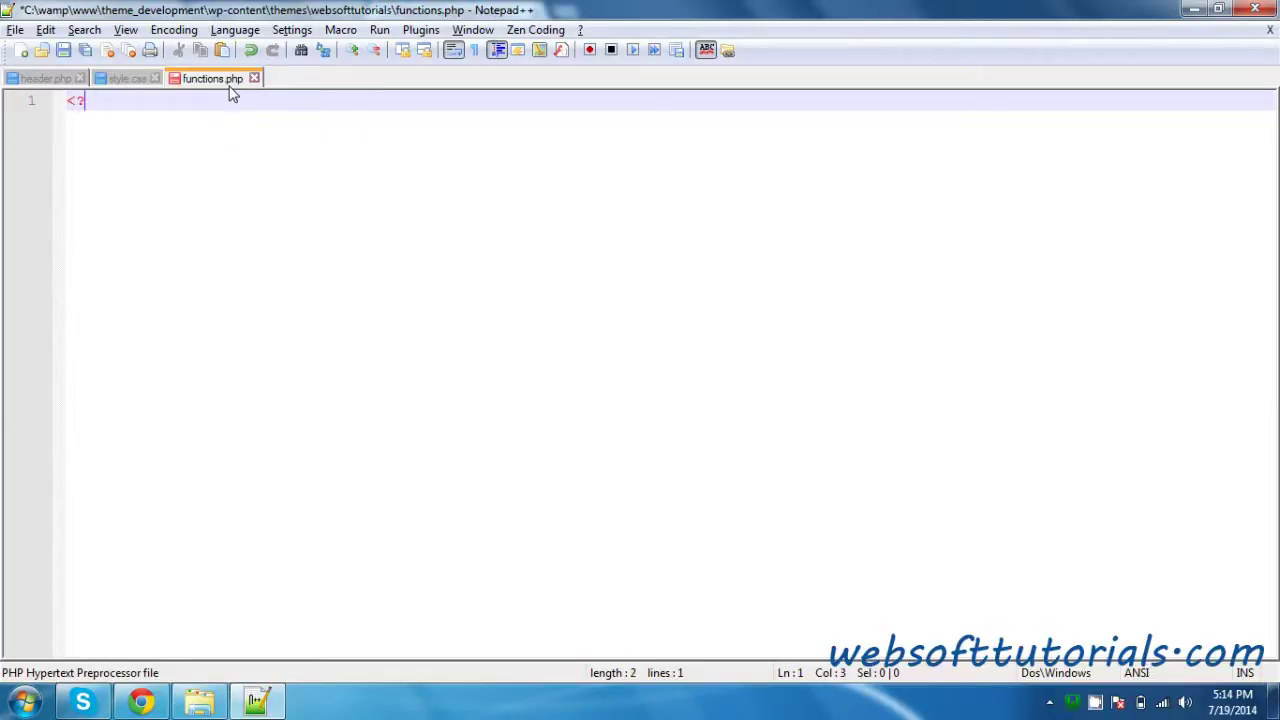
type("php ?>")
key("Left")
key("Left")
key("Return")
key("Return")
key("Up")
type("fu")
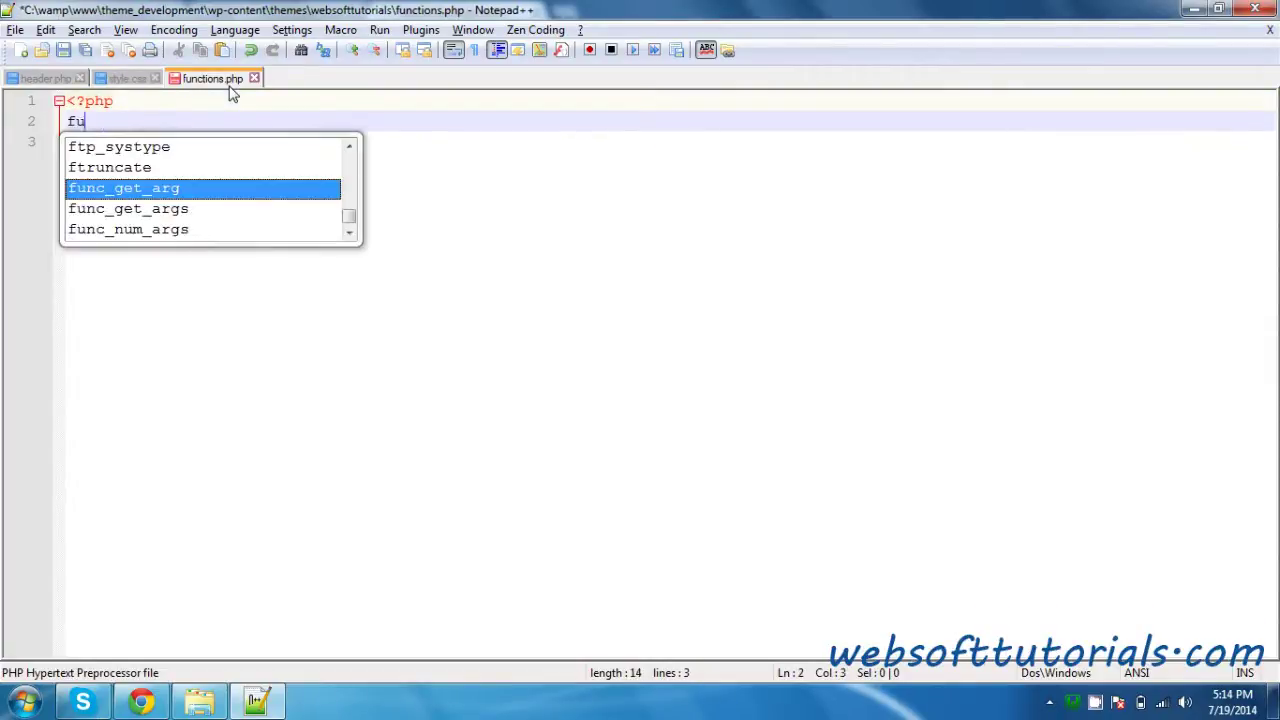
type("nction ")
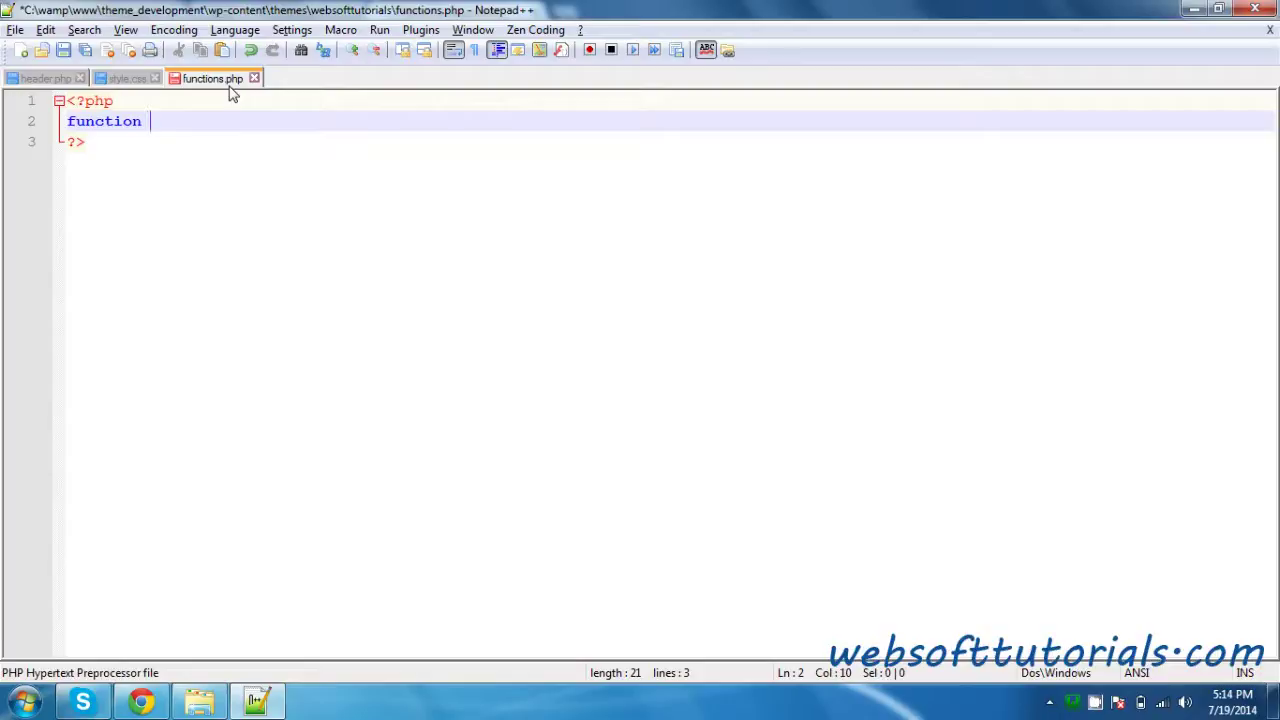
type("websofttutorials")
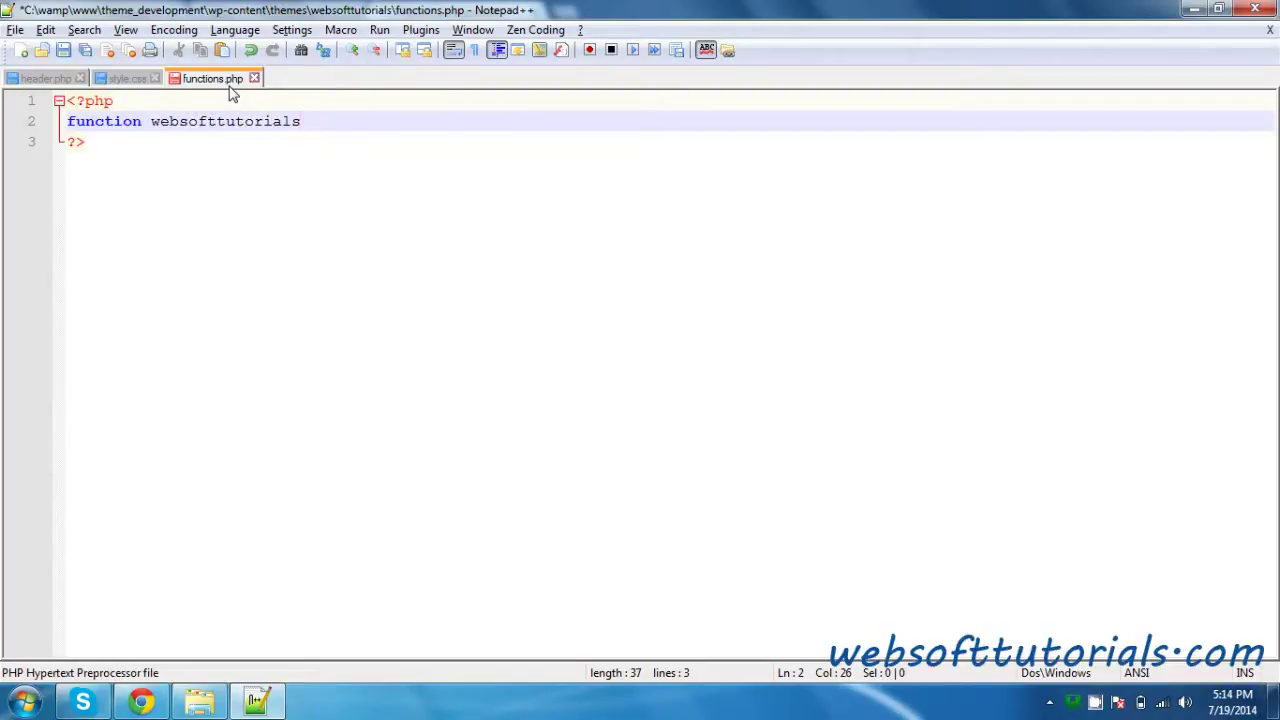
type("_menu(){}")
key("Left")
key("Return")
key("Return")
key("Up")
left_click(378, 121)
left_click(357, 139)
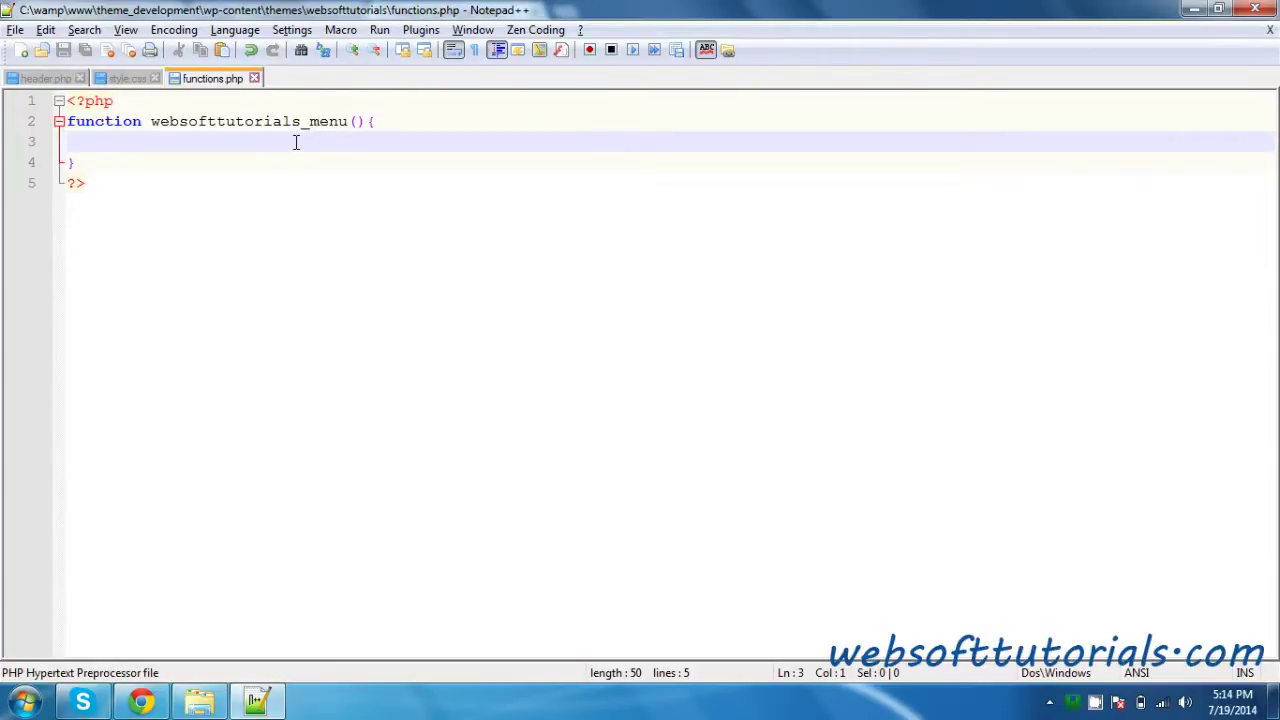
Step: Call register_nav_menu('primary','') inside the function and save
type("re")
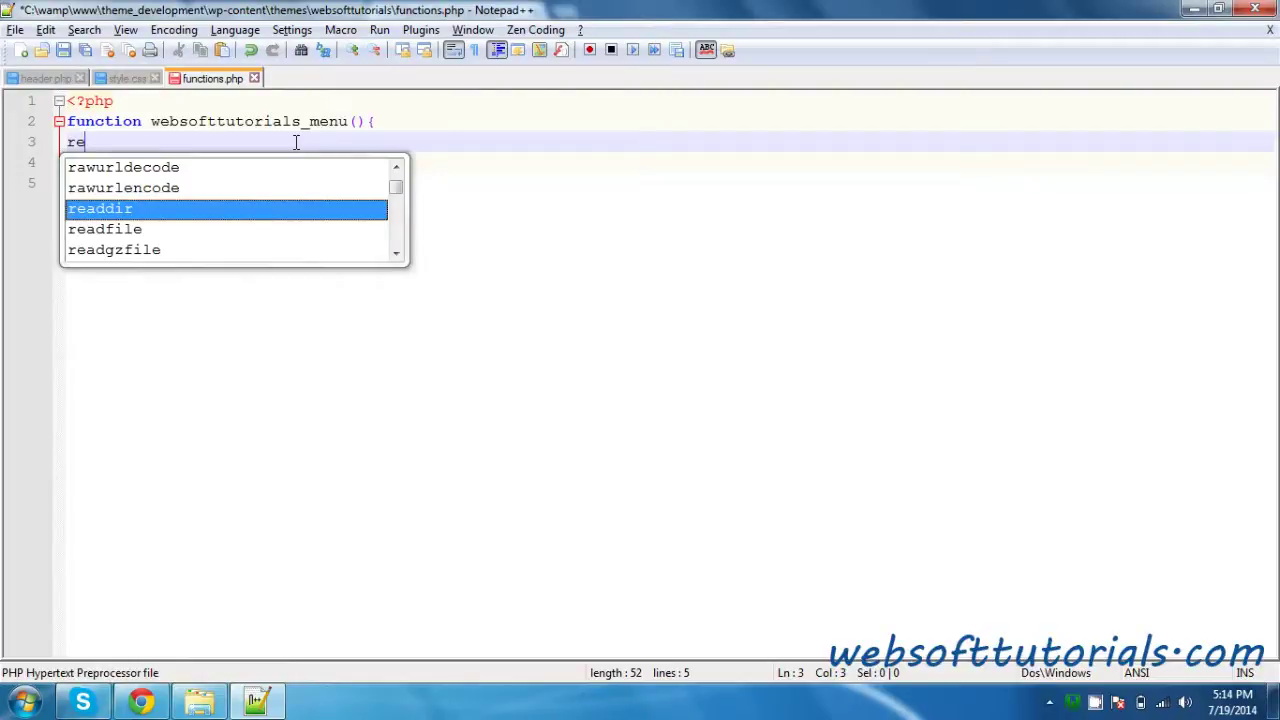
type("gister")
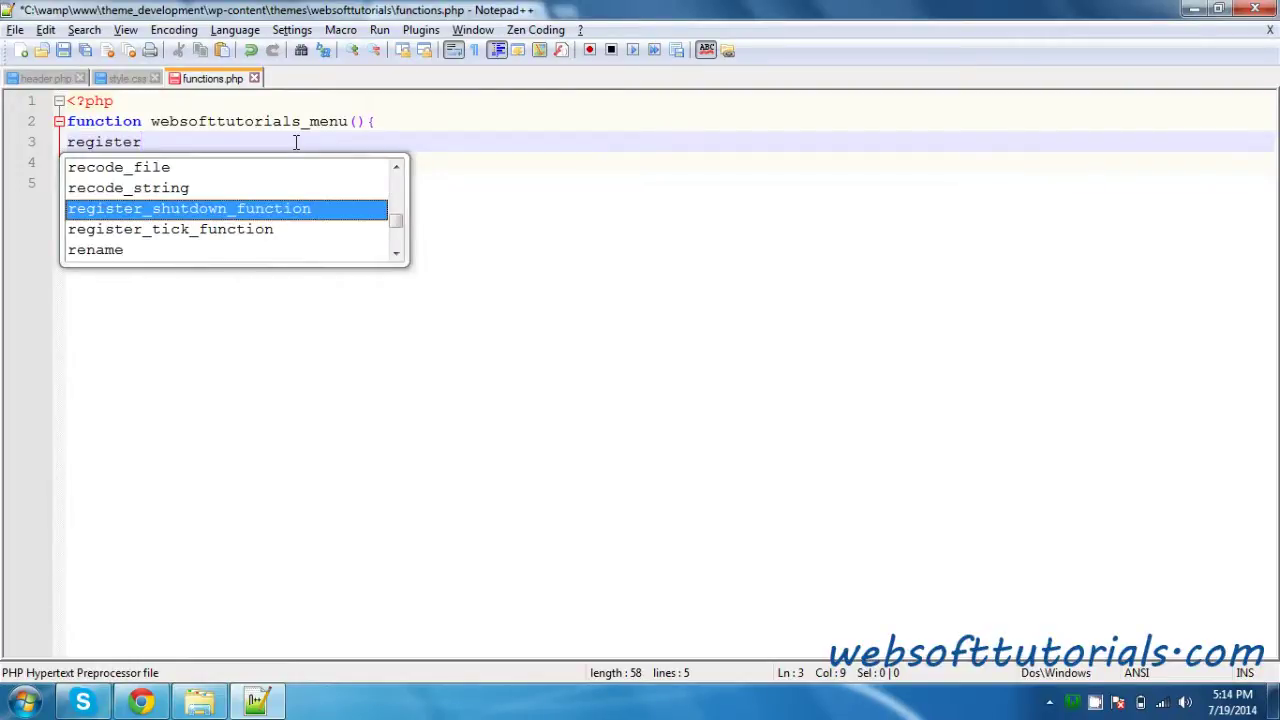
type("_nav_menu")
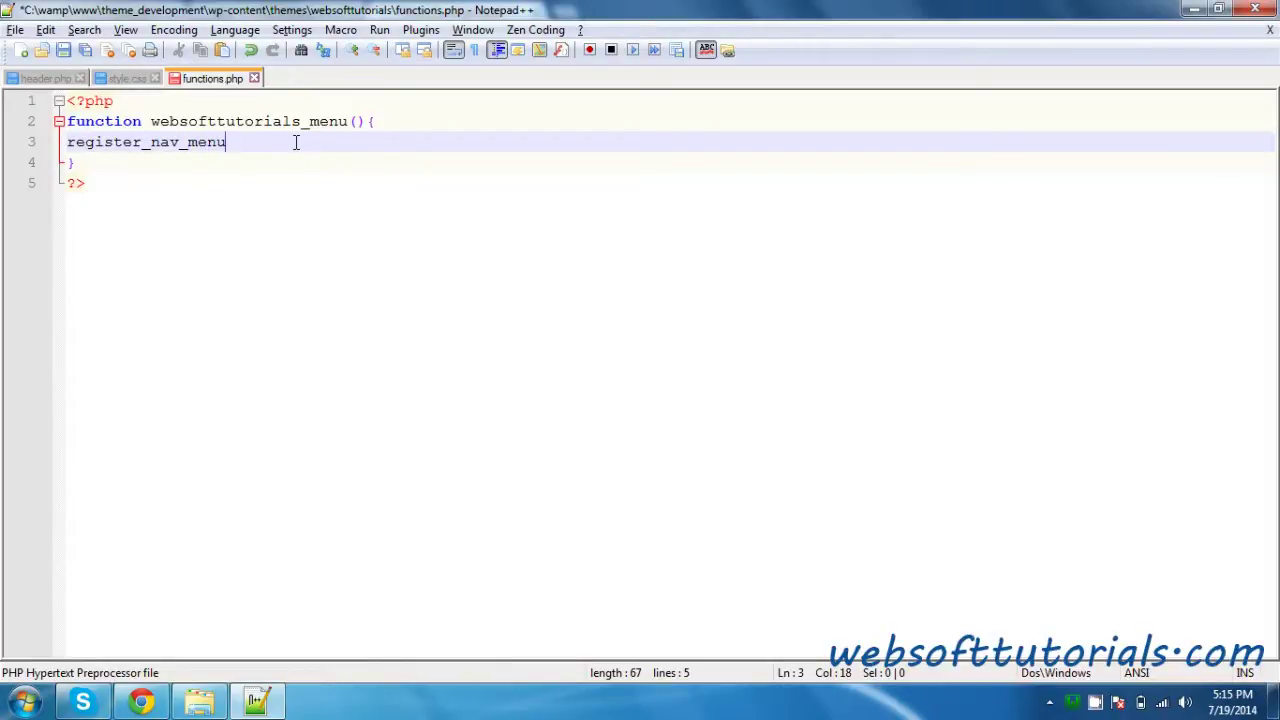
type("();")
key("Left")
key("Left")
type("'',''")
key("Left")
key("Left")
key("Left")
key("Left")
key("ctrl+s")
type("primary")
key("ctrl+s")
Step: Start typing the location label into the second argument
double_click(296, 142)
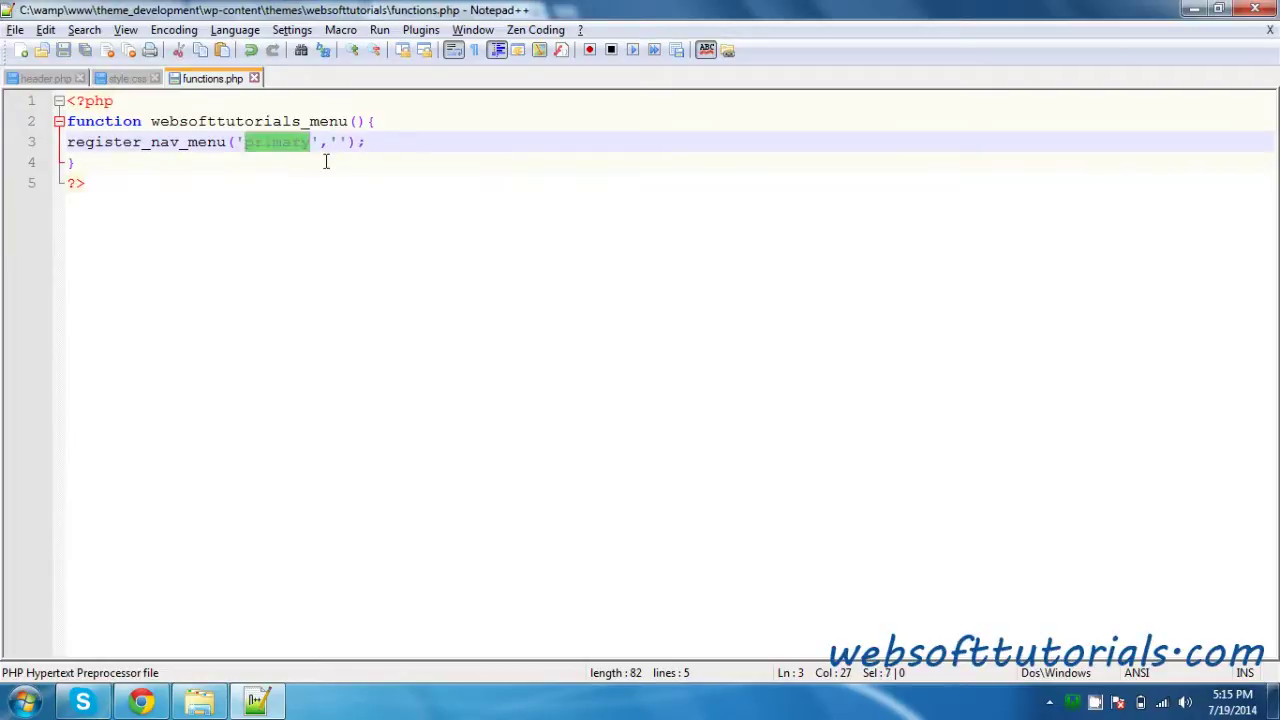
left_click(310, 145)
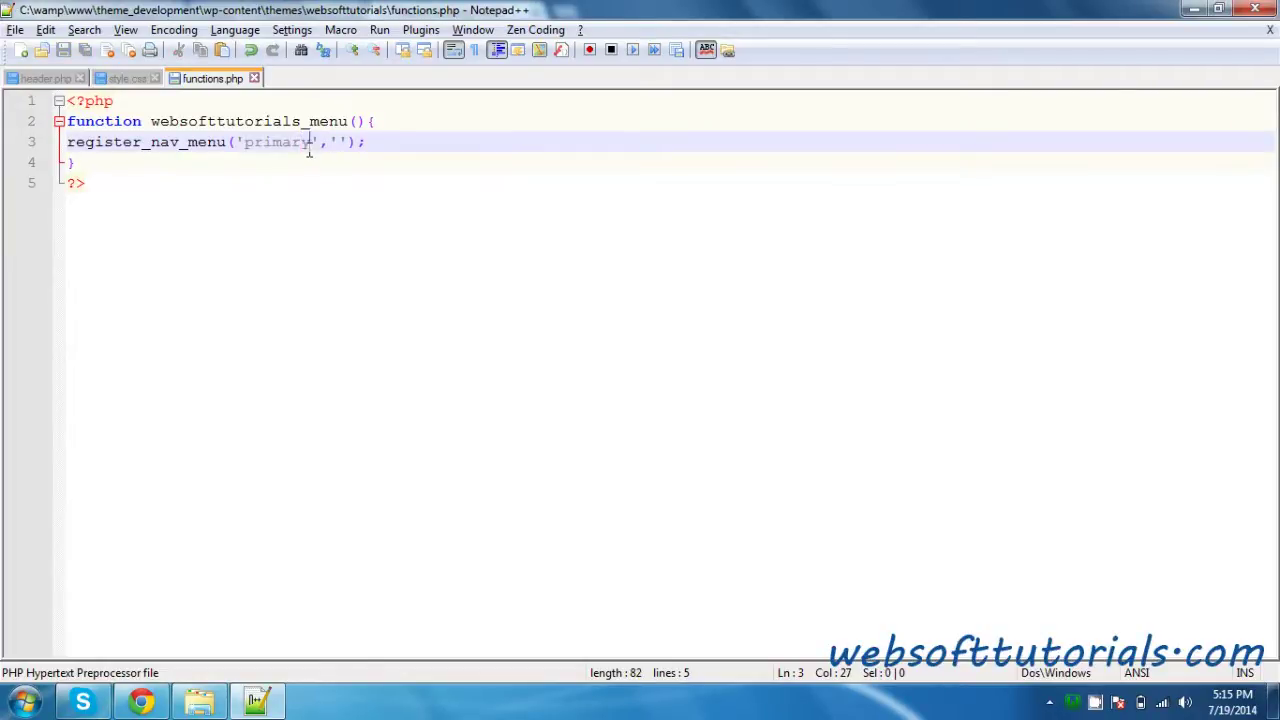
triple_click(310, 145)
double_click(307, 145)
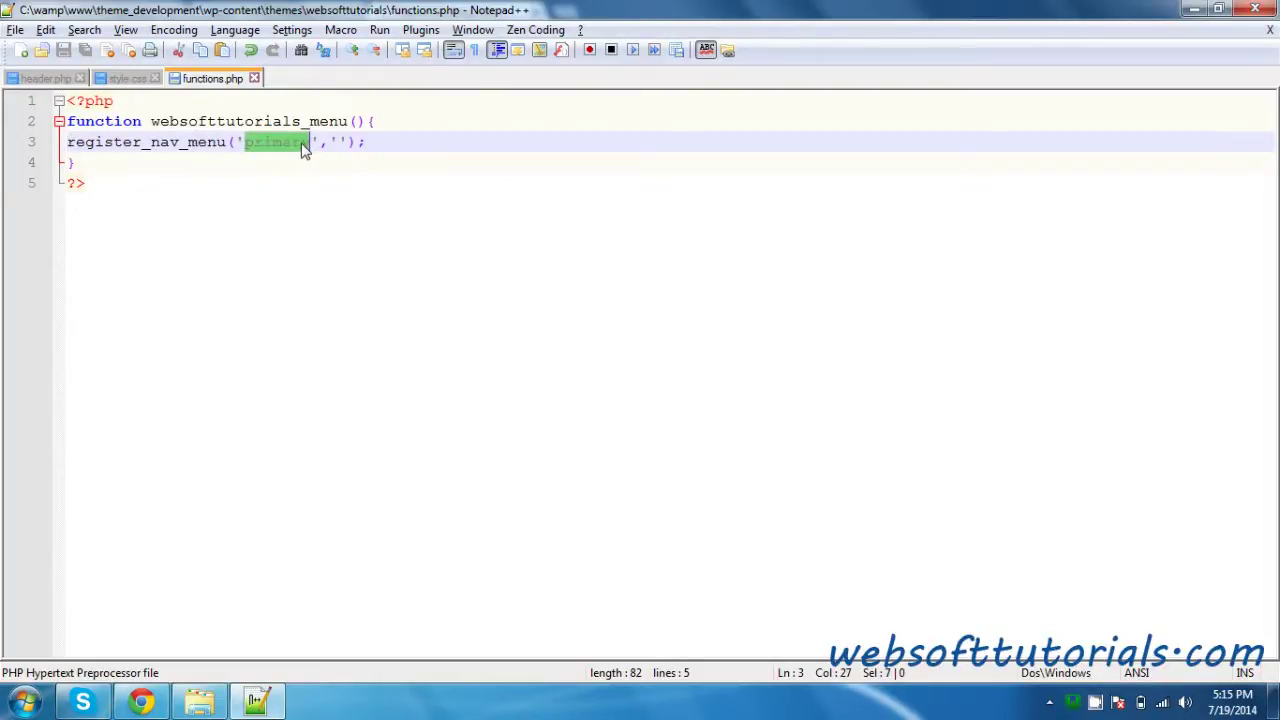
triple_click(301, 148)
left_click(303, 148)
left_click(350, 145)
double_click(346, 146)
left_click(338, 143)
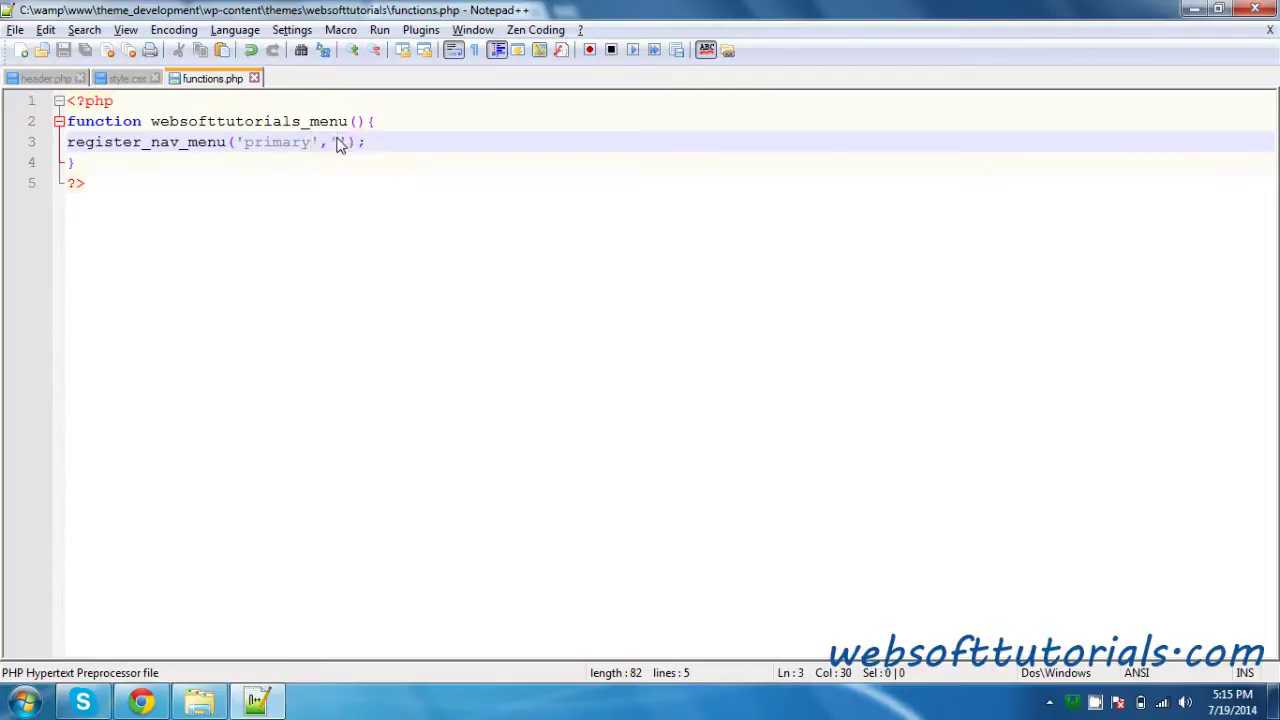
type("Menu")
Step: Complete the label as 'Top Navigation', save, and open blank lines below the function
key("alt+Tab")
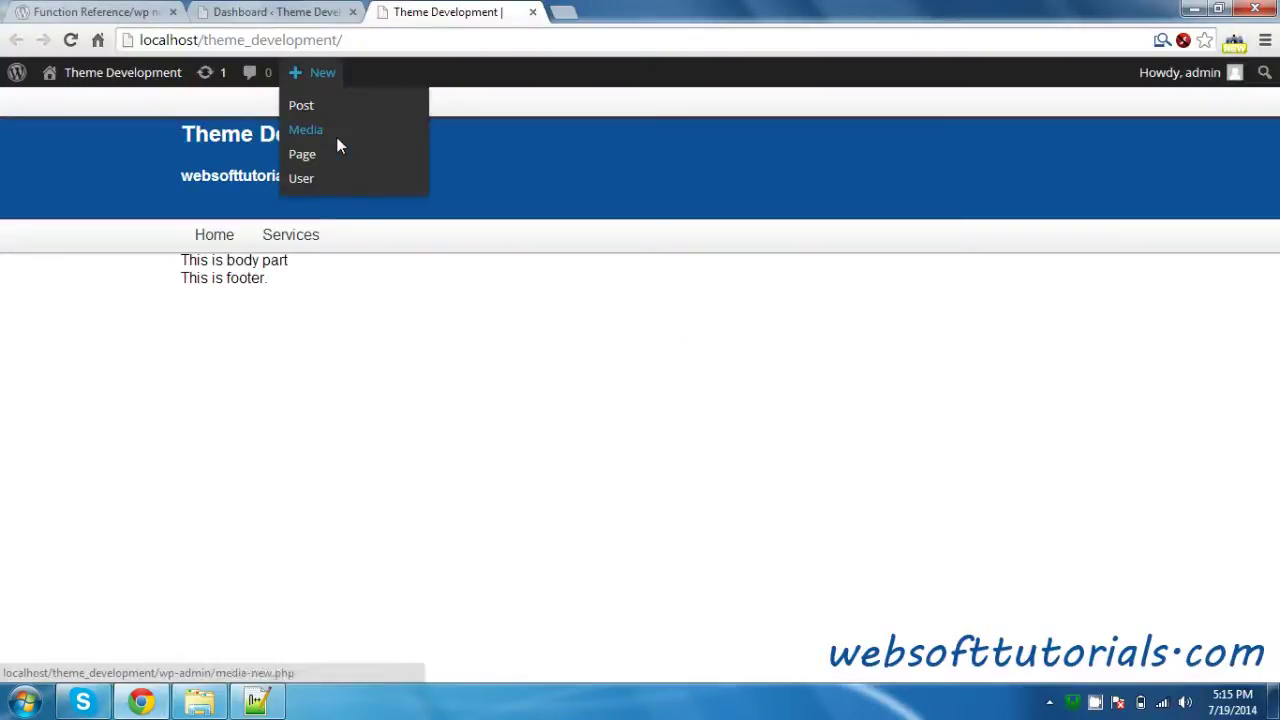
key("alt+Tab")
type("Navigation")
key("ctrl+s")
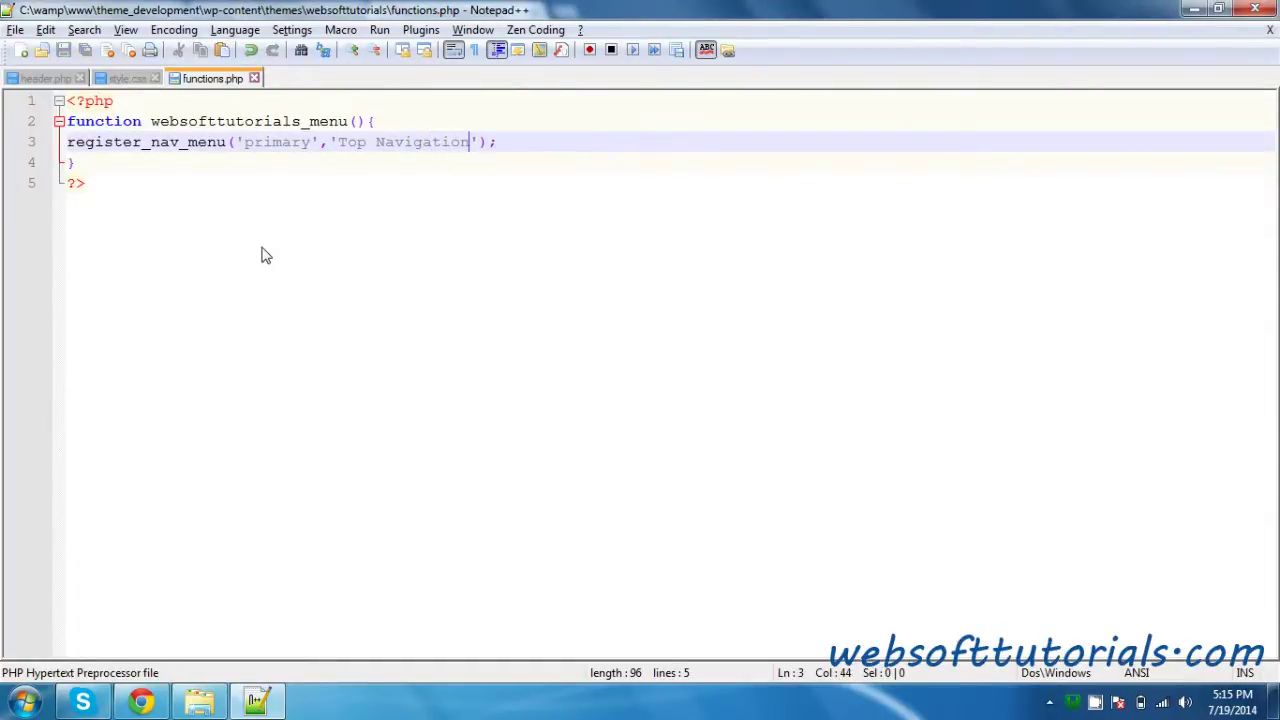
left_click(577, 153)
key("Return")
key("Return")
key("Return")
Step: Write add_action('init','') on line 6 and save
key("Up")
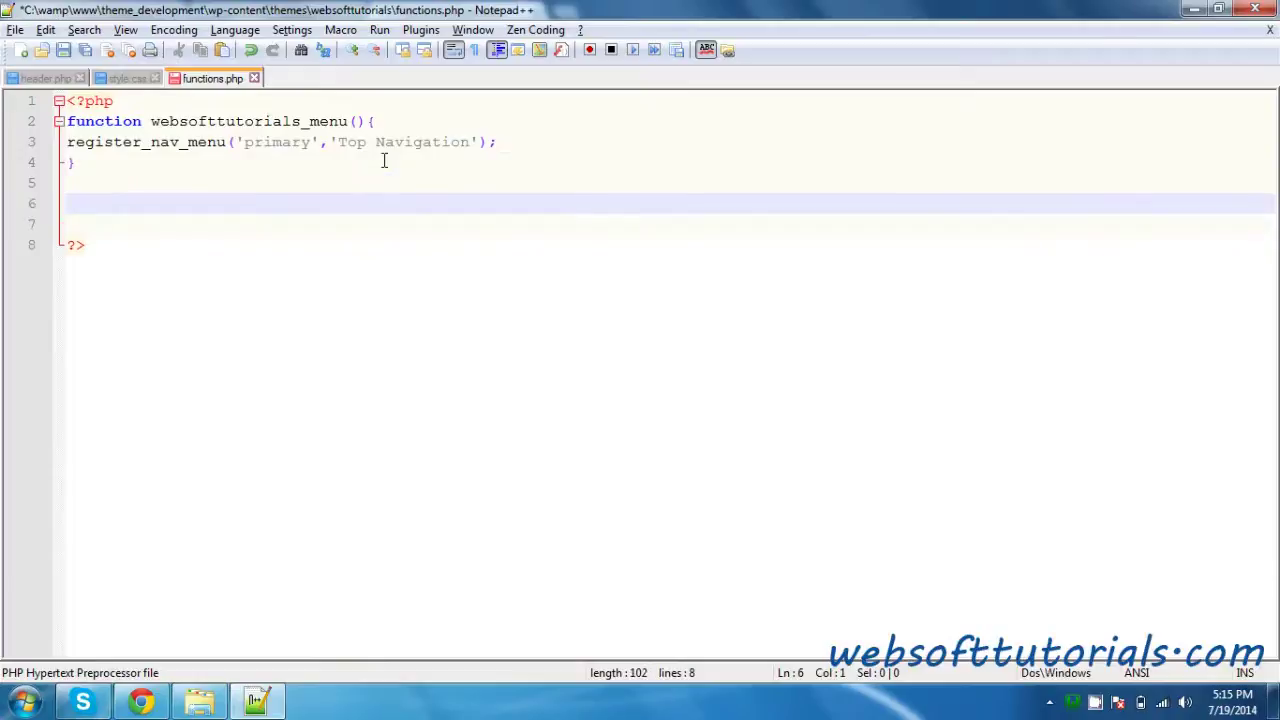
type("add")
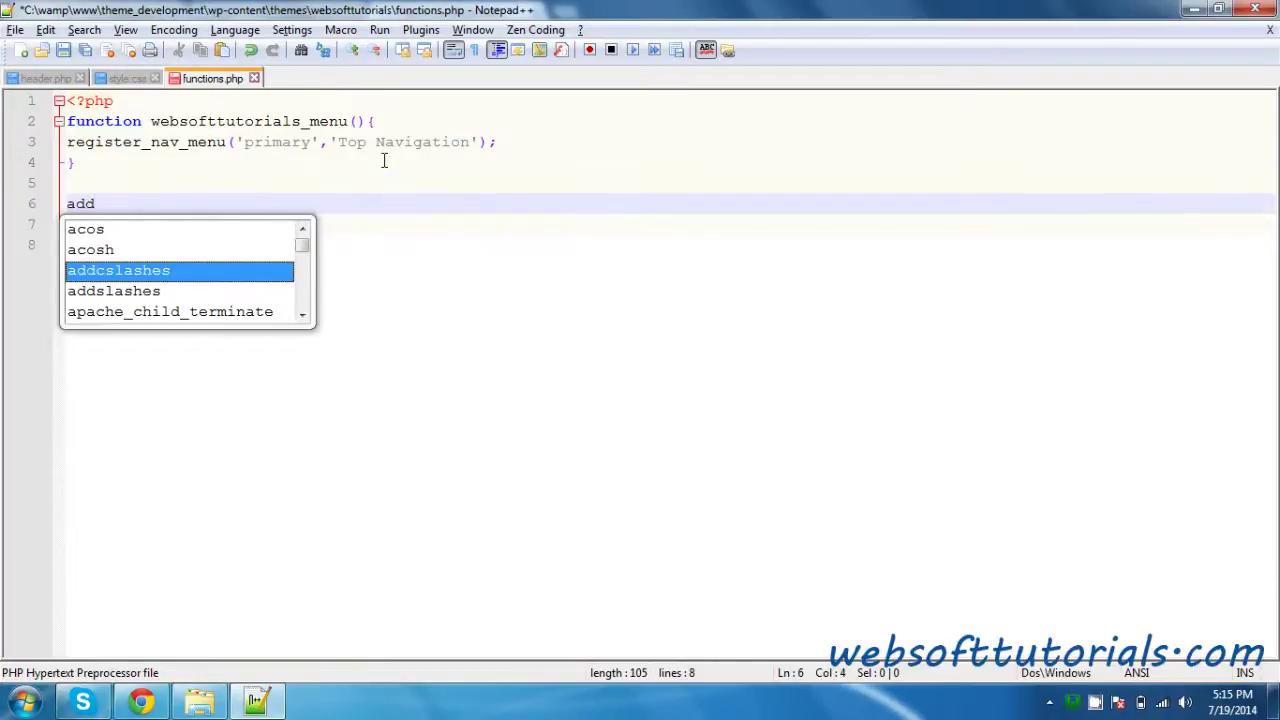
type("_action();")
key("Left")
key("Left")
key("ctrl+s")
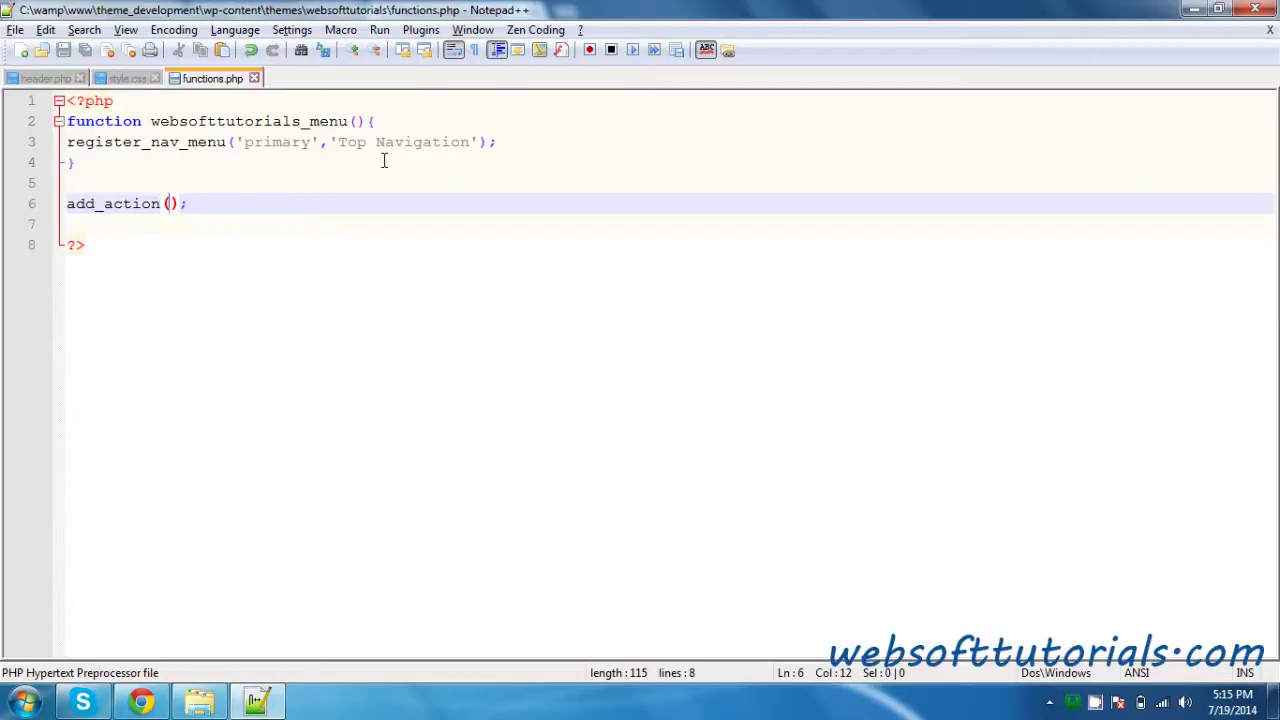
type("'',''")
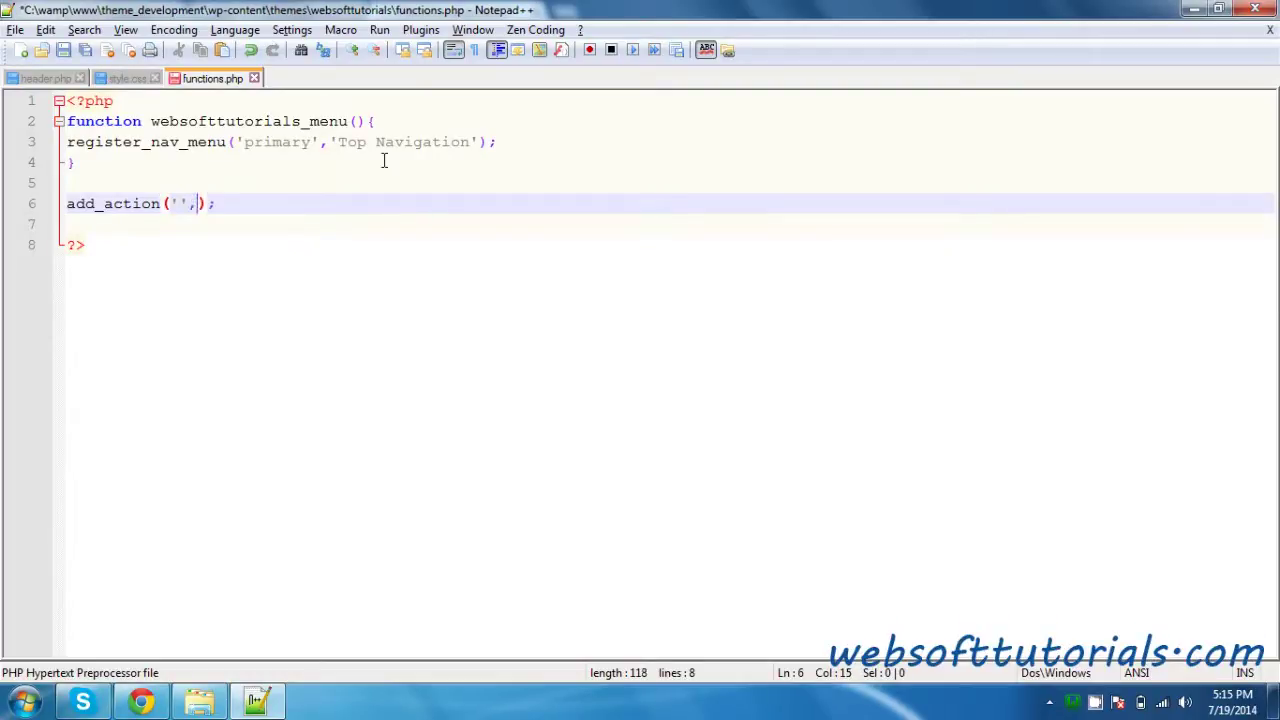
key("Left")
key("Left")
key("Left")
key("Left")
type("init")
Step: Paste websofttutorials_menu in as the hook callback, then switch to the browser
double_click(197, 203)
double_click(181, 120)
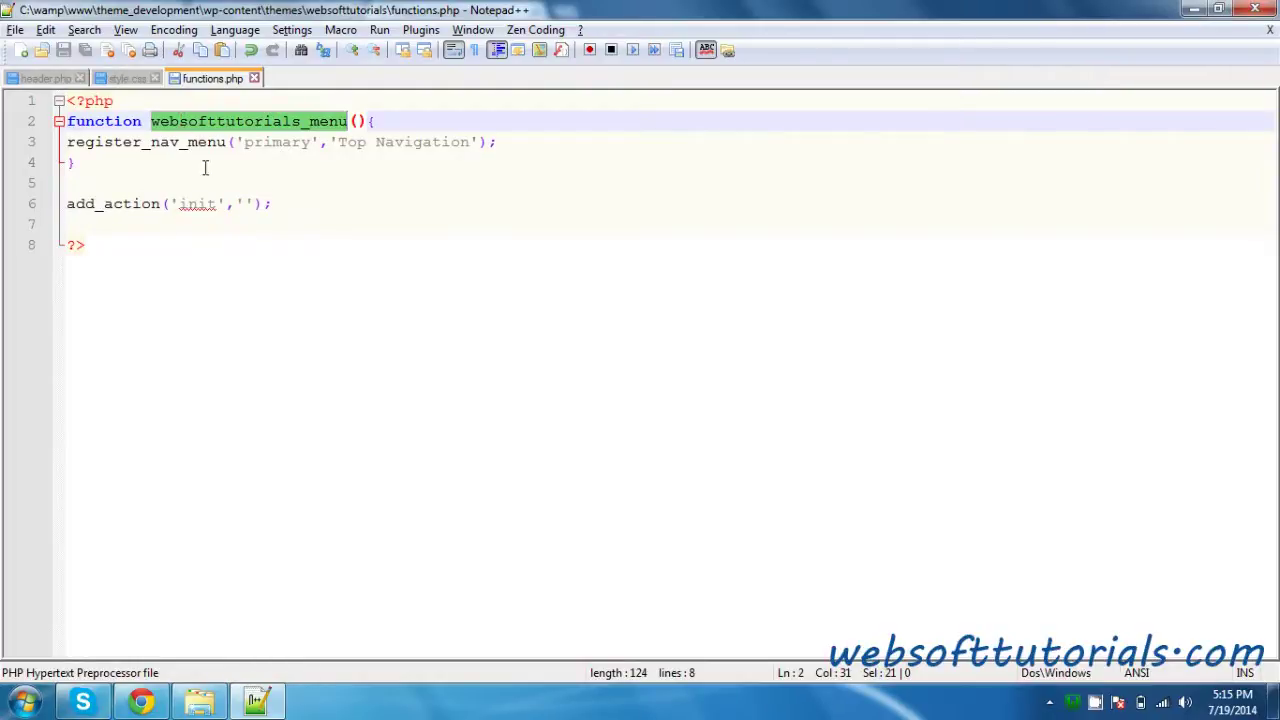
left_click(170, 203)
left_click(188, 203)
double_click(188, 203)
left_click(250, 122)
left_click(243, 203)
double_click(238, 122)
key("ctrl+c")
left_click(243, 203)
key("ctrl+v")
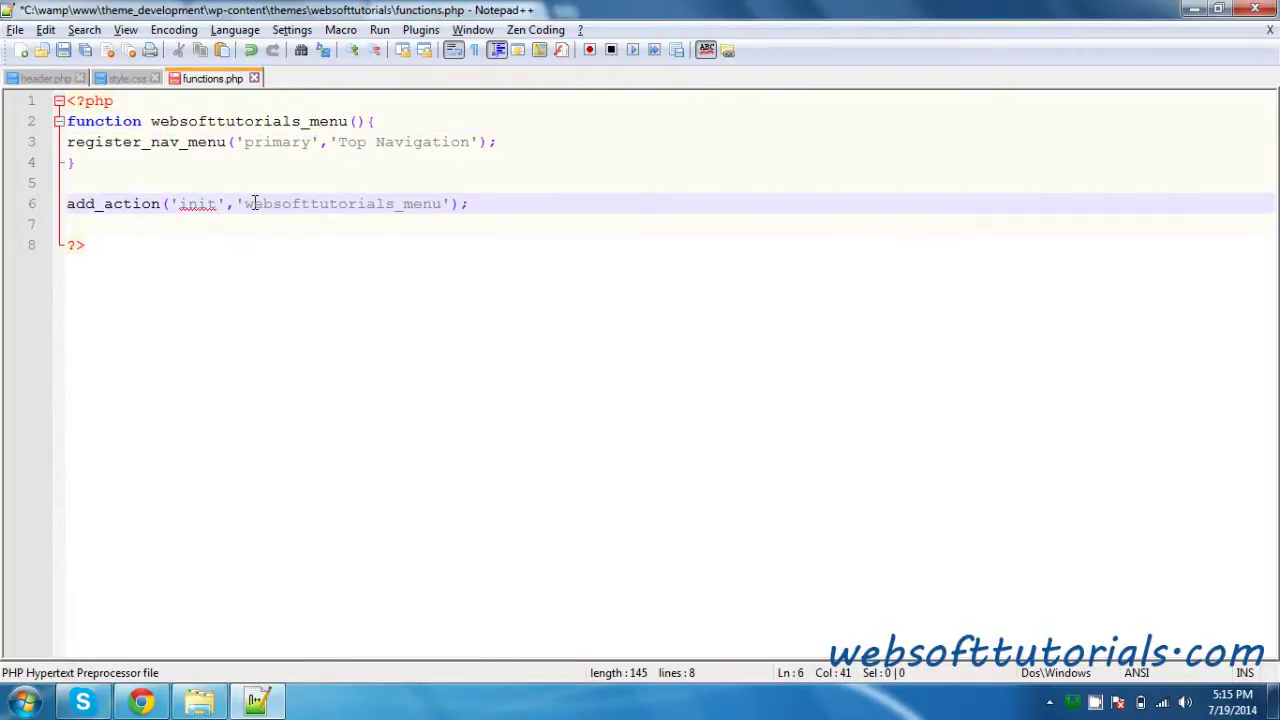
double_click(375, 205)
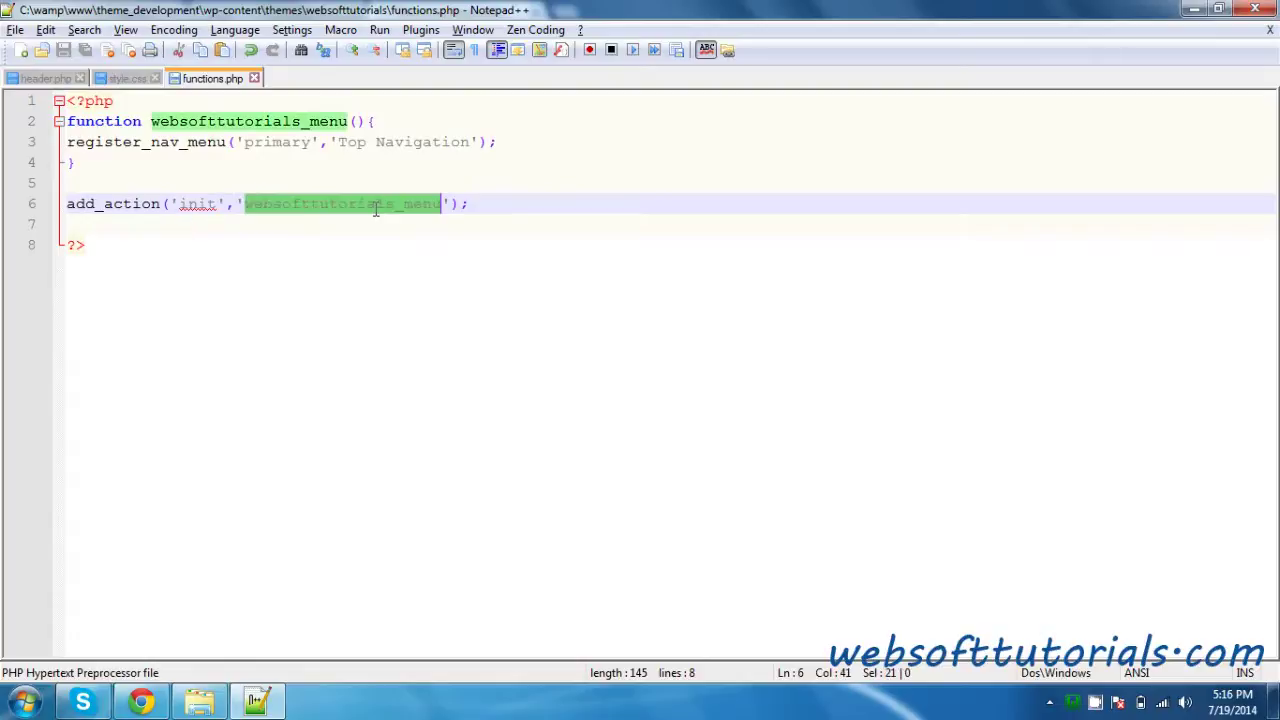
key("alt+Tab")
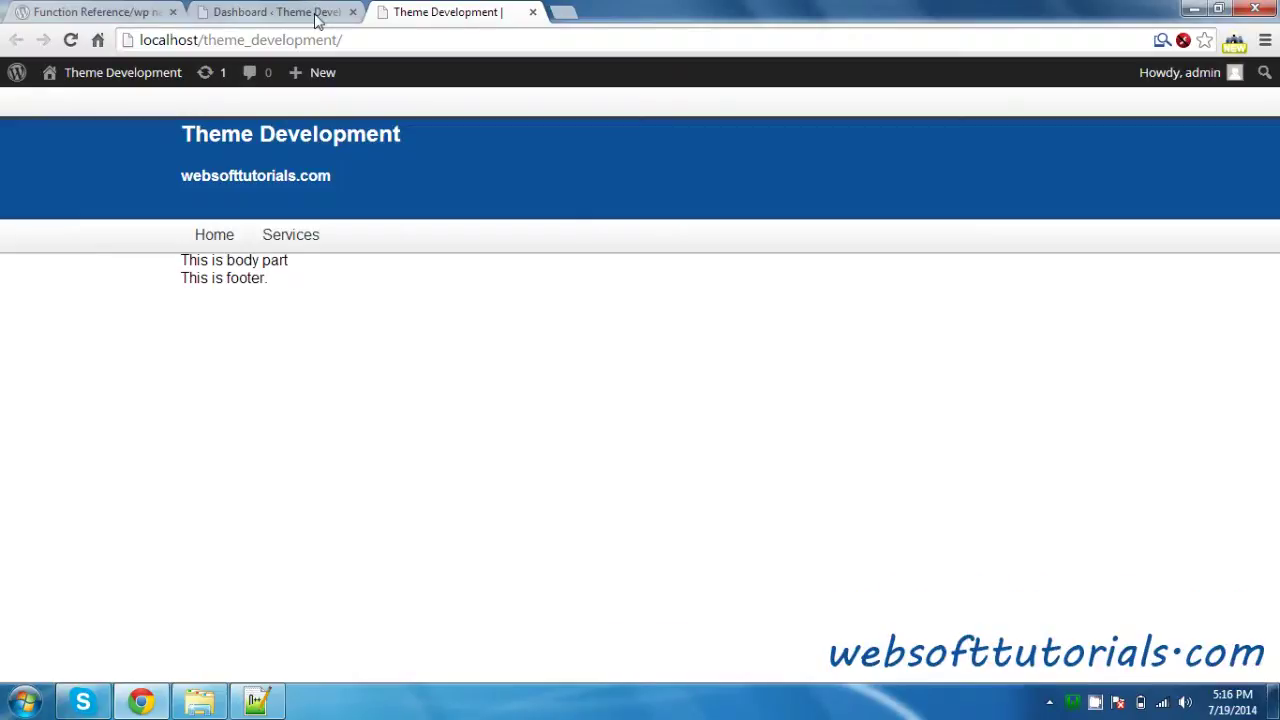
Step: Reload the WordPress admin dashboard and compare it with the site front end
left_click(313, 11)
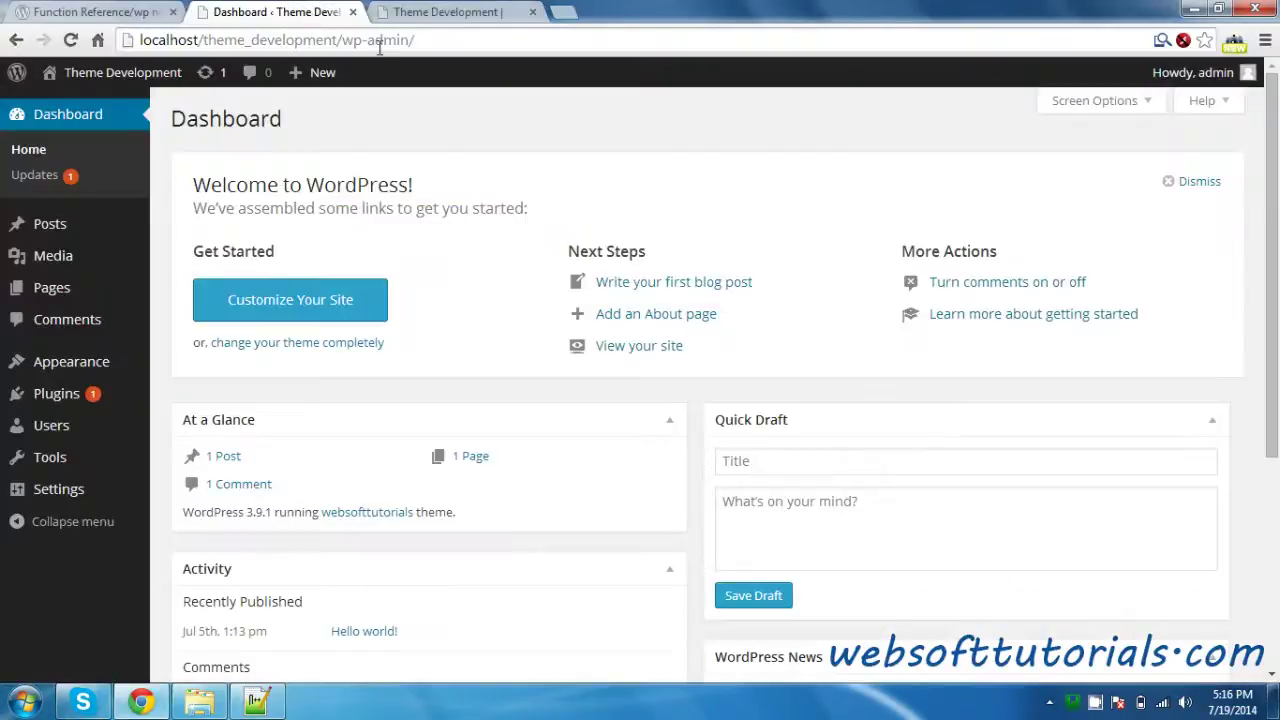
left_click(380, 45)
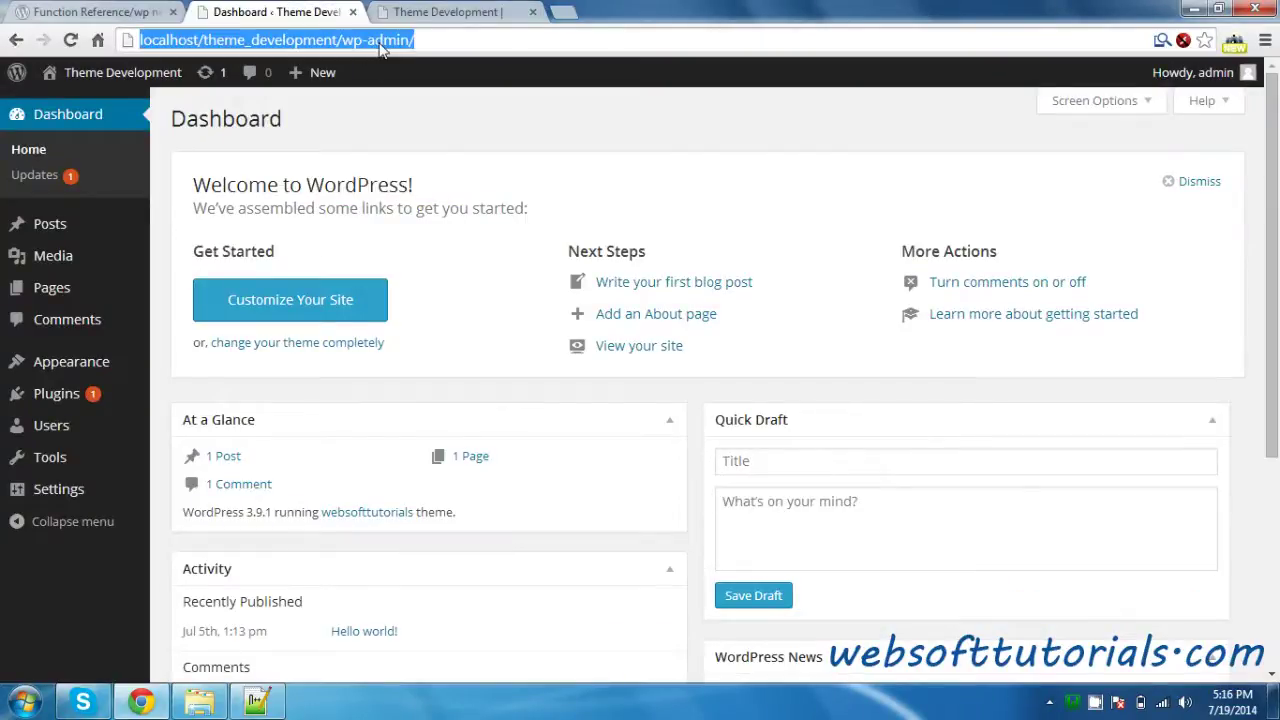
key("Return")
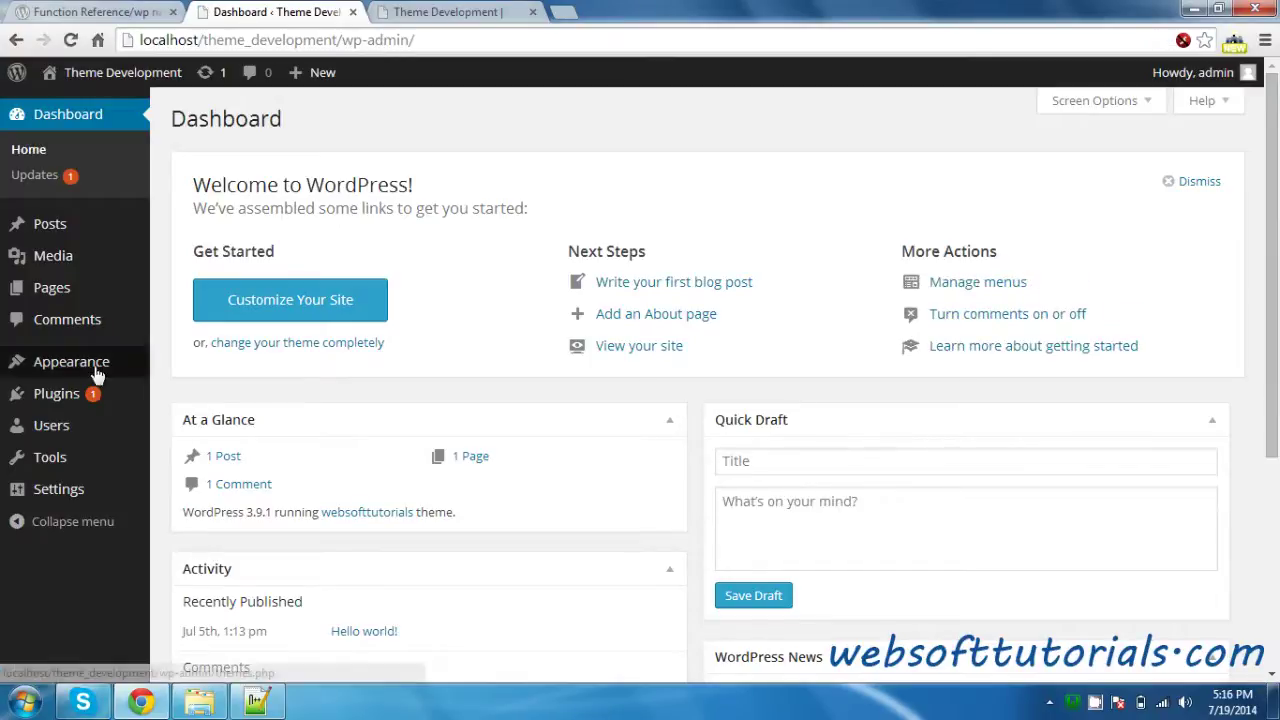
mouse_move(100, 365)
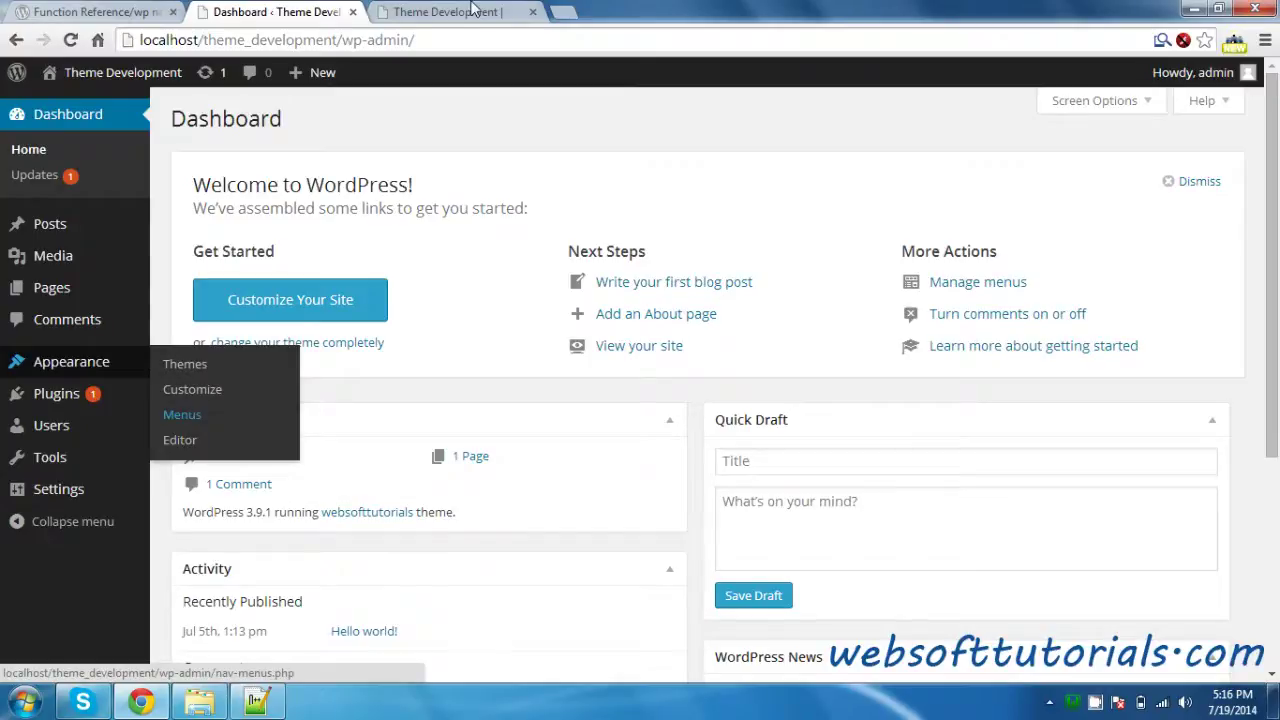
key("ctrl+Tab")
left_click(320, 10)
left_click(392, 10)
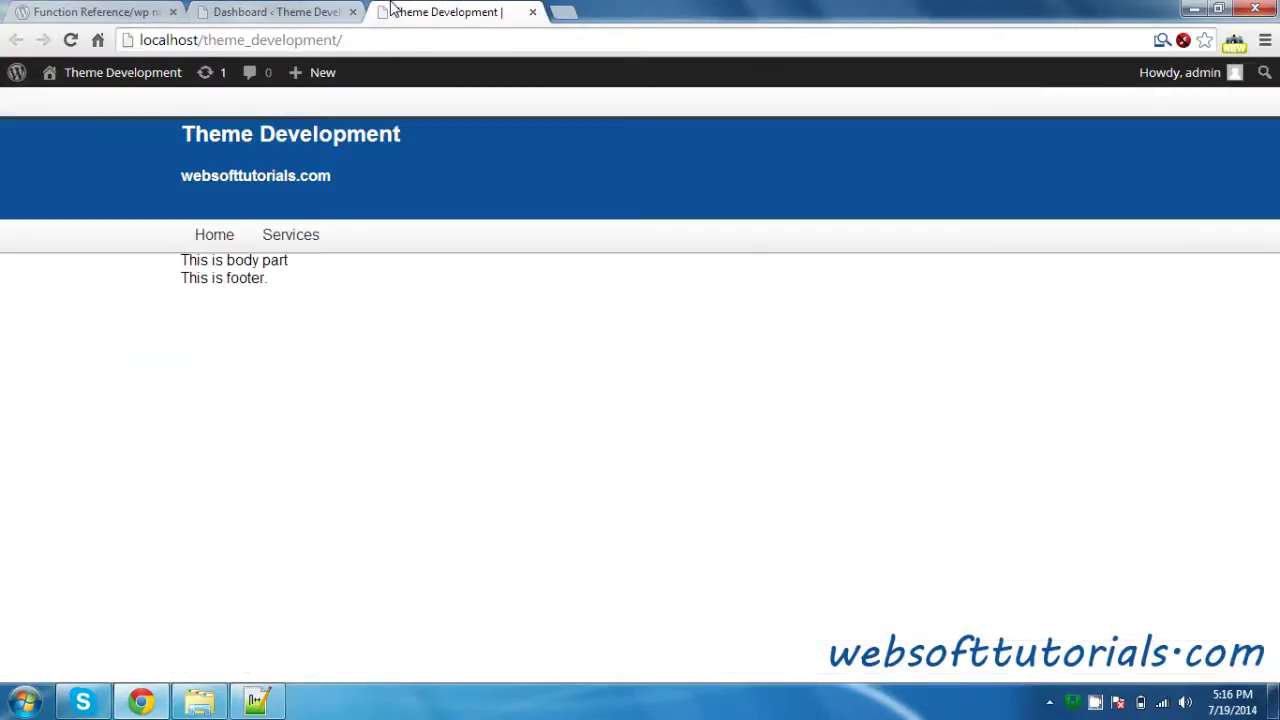
Step: Review the hard-coded Home item in header.php, then go to Appearance > Menus
key("alt+Tab")
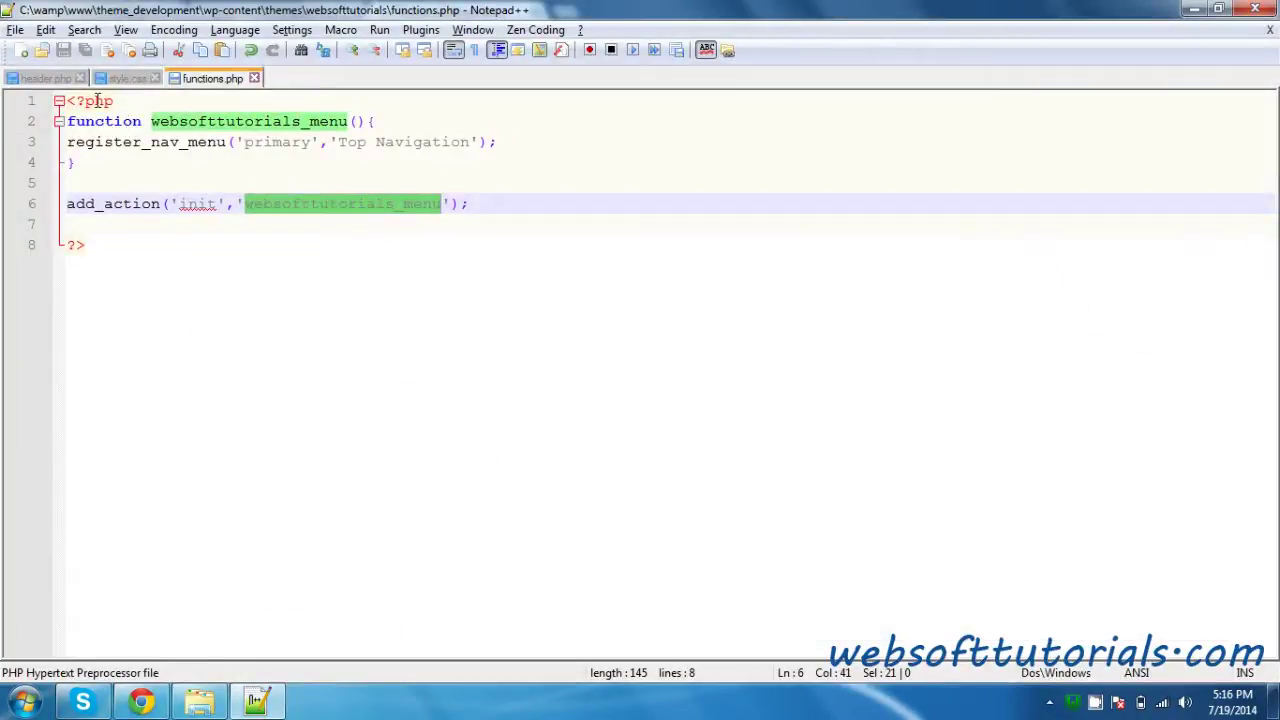
left_click(54, 79)
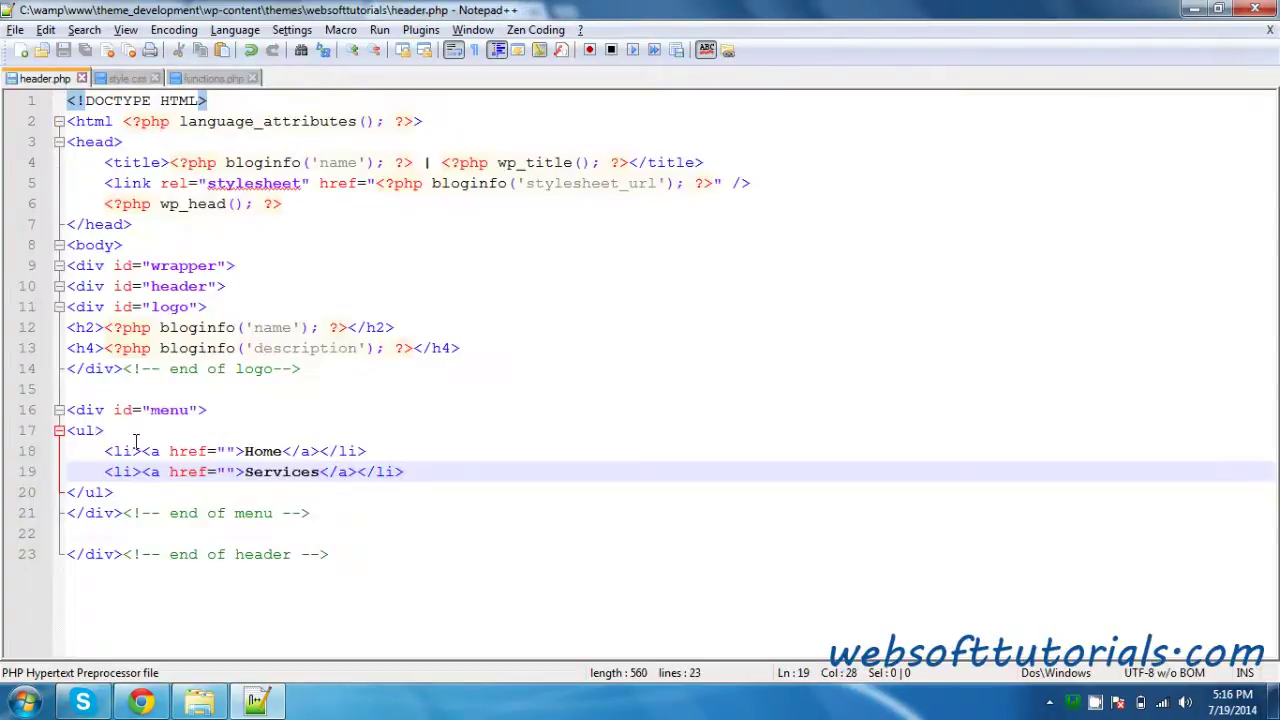
left_click(136, 451)
left_click(141, 702)
left_click(250, 10)
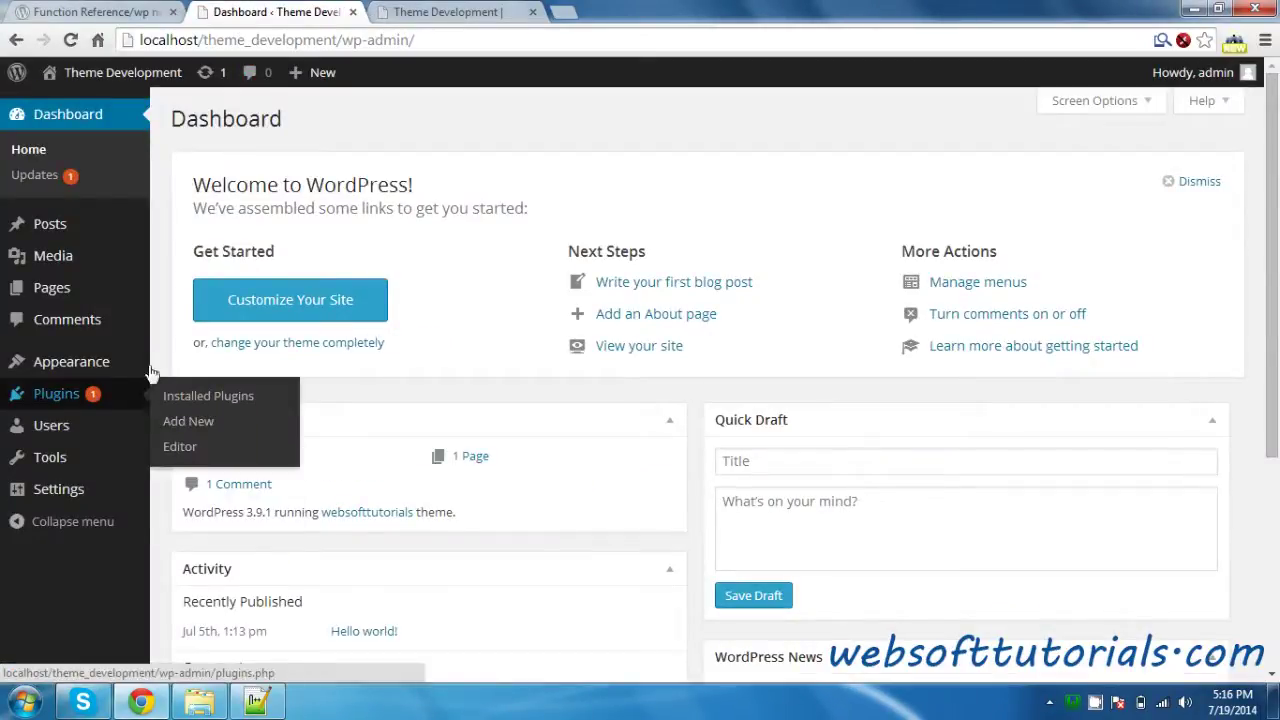
mouse_move(126, 363)
left_click(199, 416)
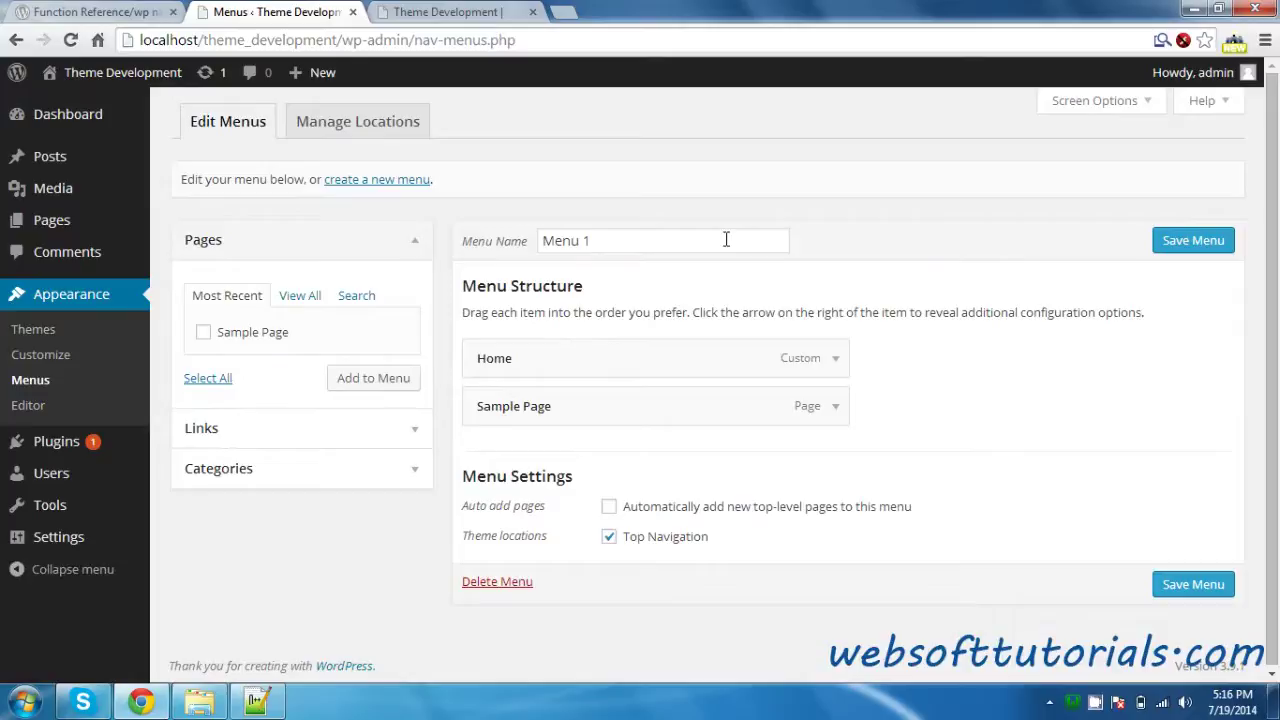
Step: Keep the menu name 'Menu 1', then return to functions.php in Notepad++
left_click(726, 239)
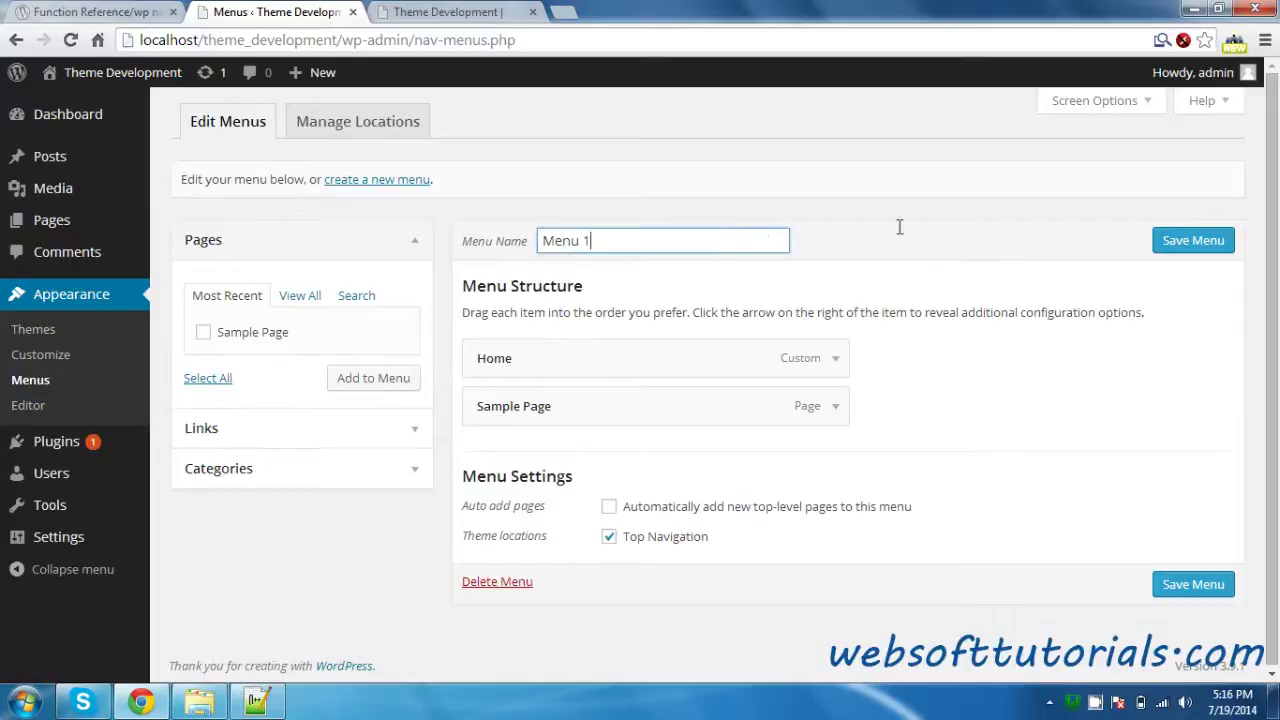
left_click(698, 236)
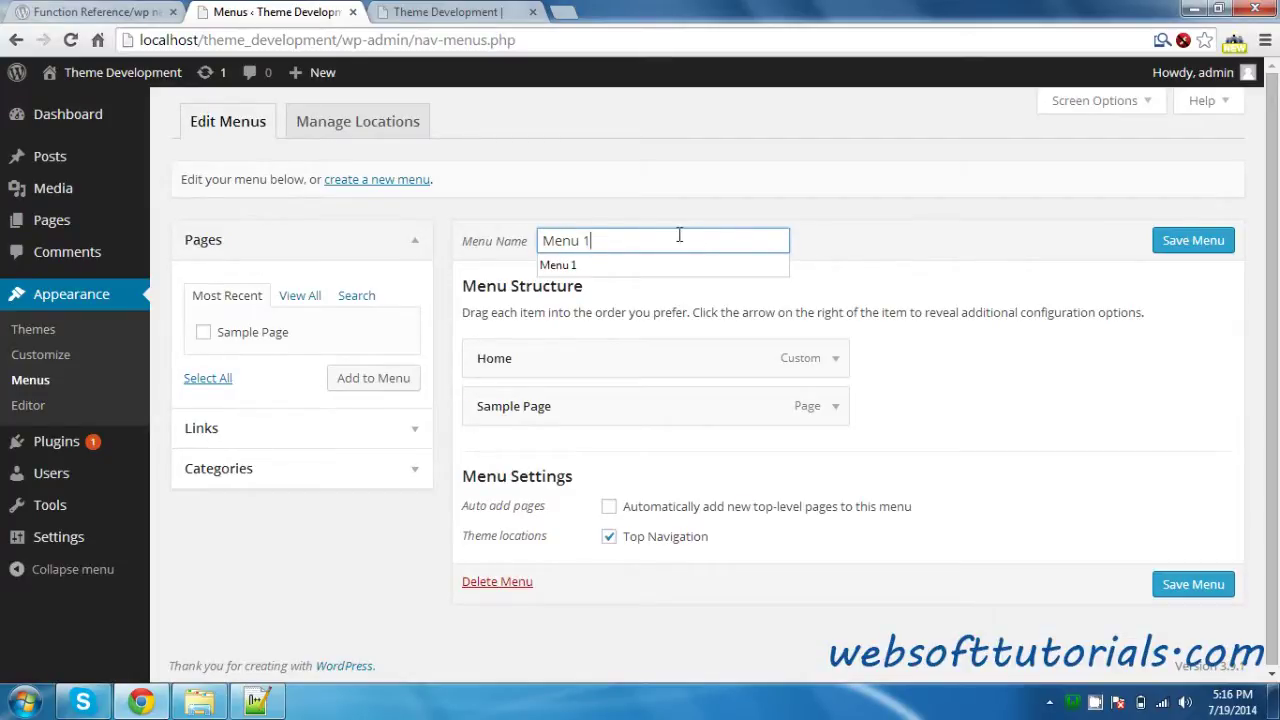
key("shift+Left")
type("1")
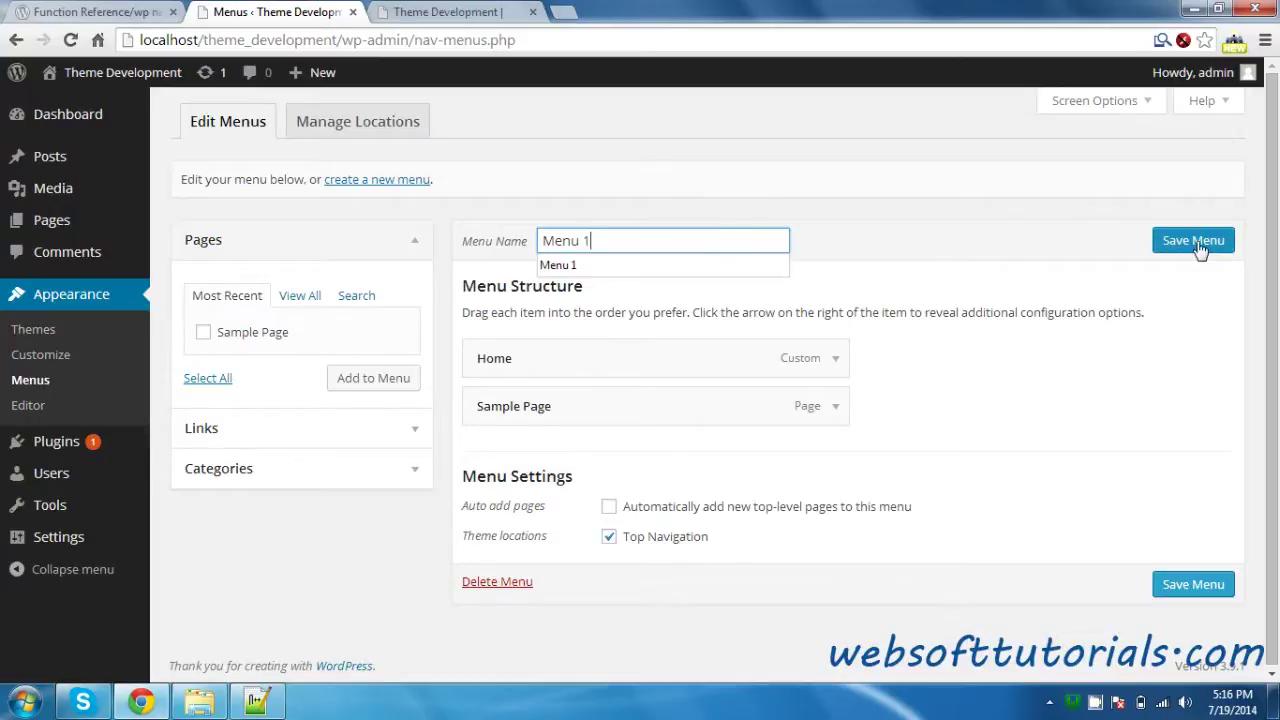
double_click(627, 239)
key("End")
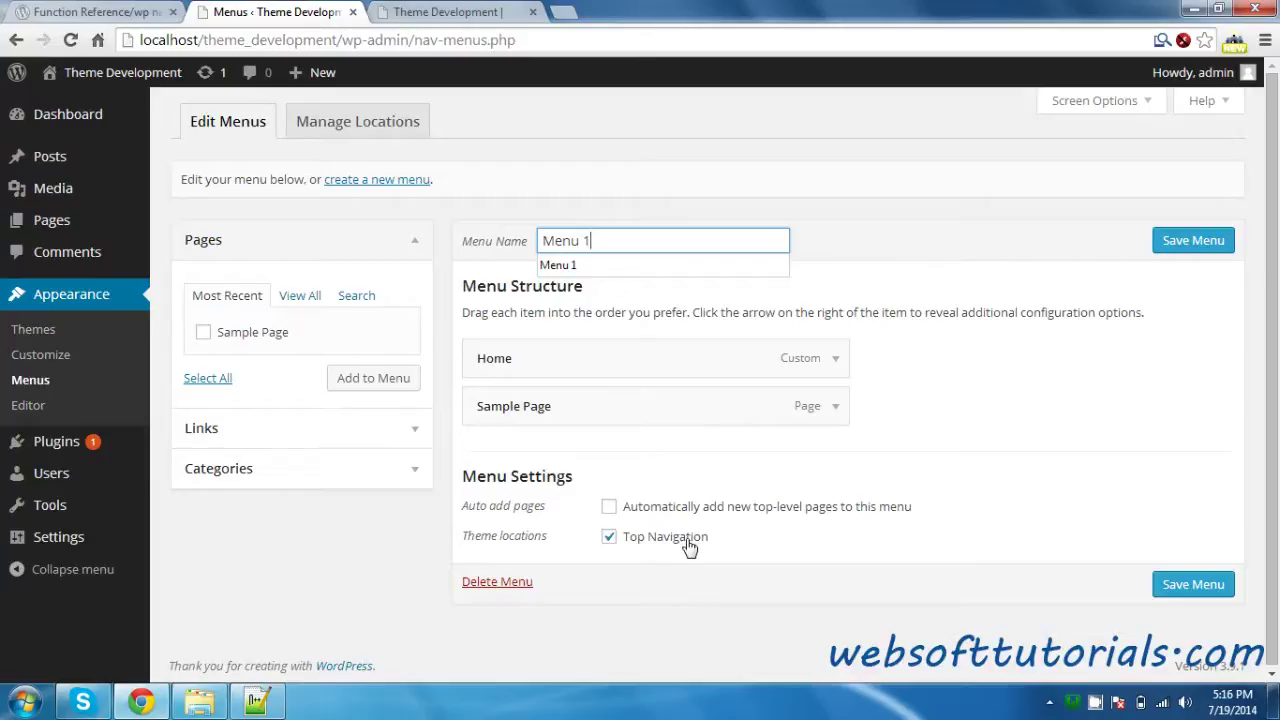
key("alt+Tab")
left_click(212, 78)
Step: Change the primary menu label in functions.php to 'Top Navigation Menu' and save
double_click(394, 141)
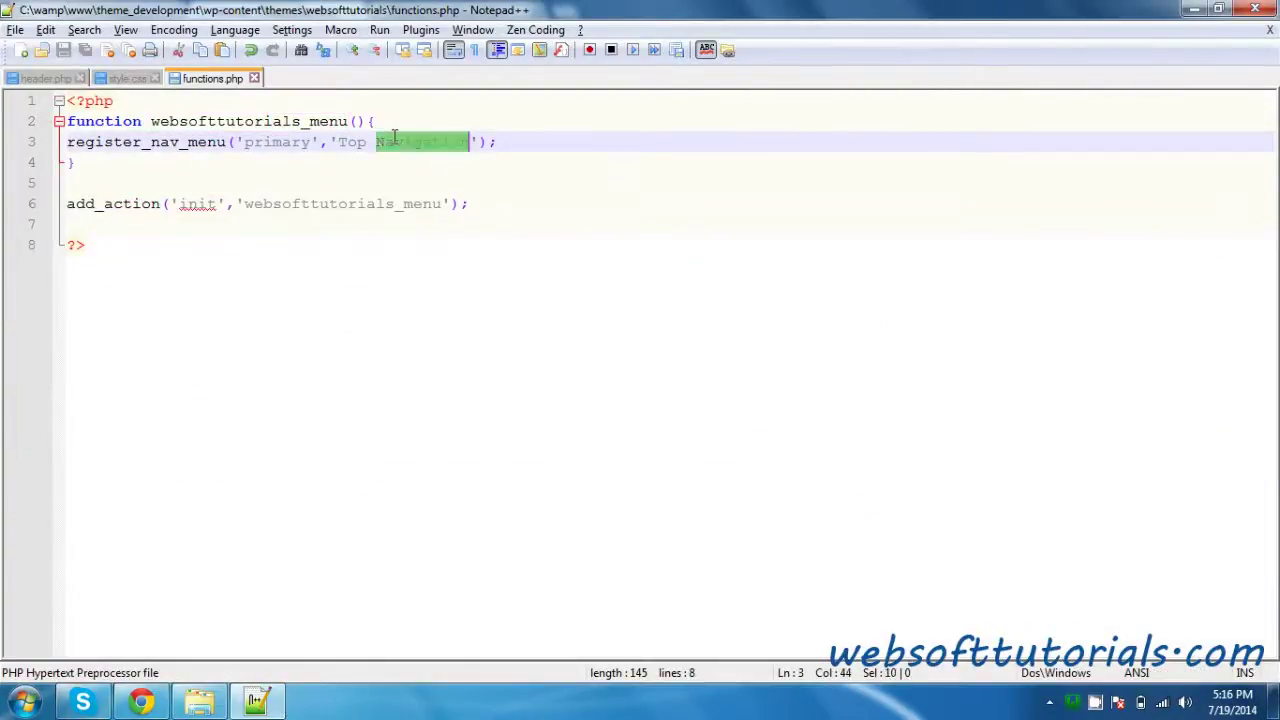
key("alt+Tab")
key("alt+Tab")
left_click(340, 140)
double_click(346, 141)
key("alt+Tab")
key("alt+Tab")
key("alt+Tab")
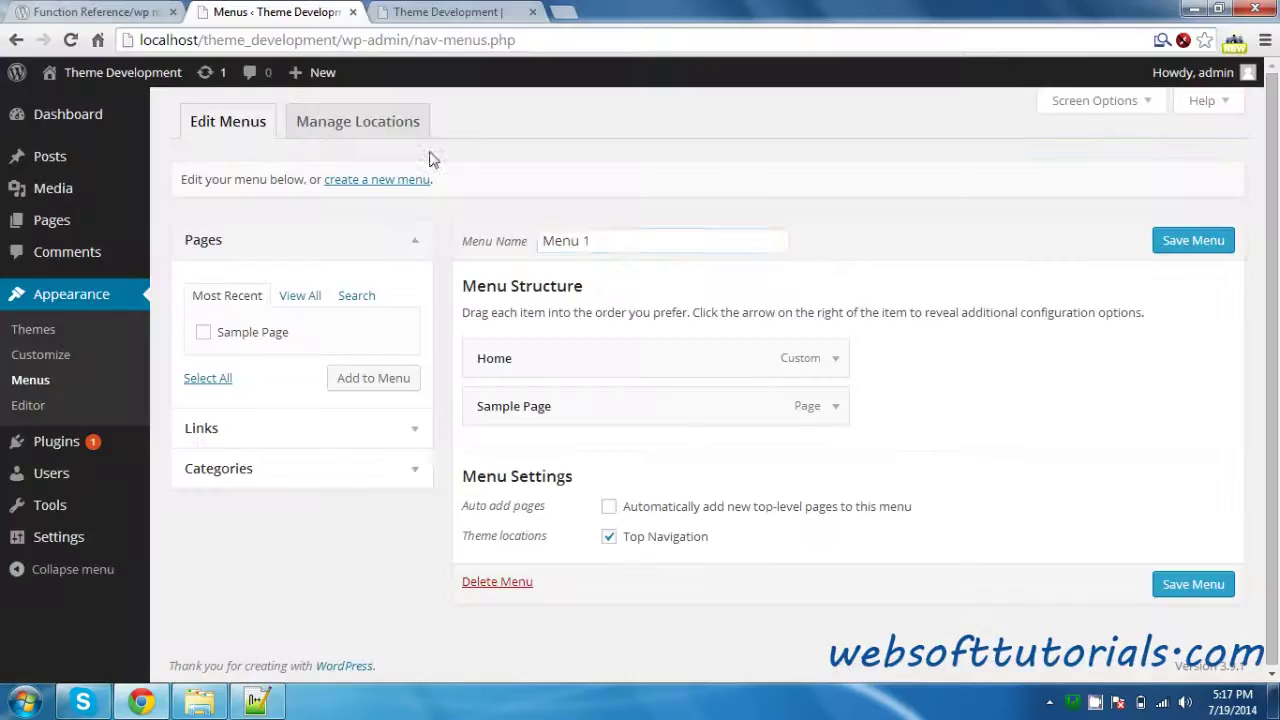
key("alt+Tab")
left_click(372, 143)
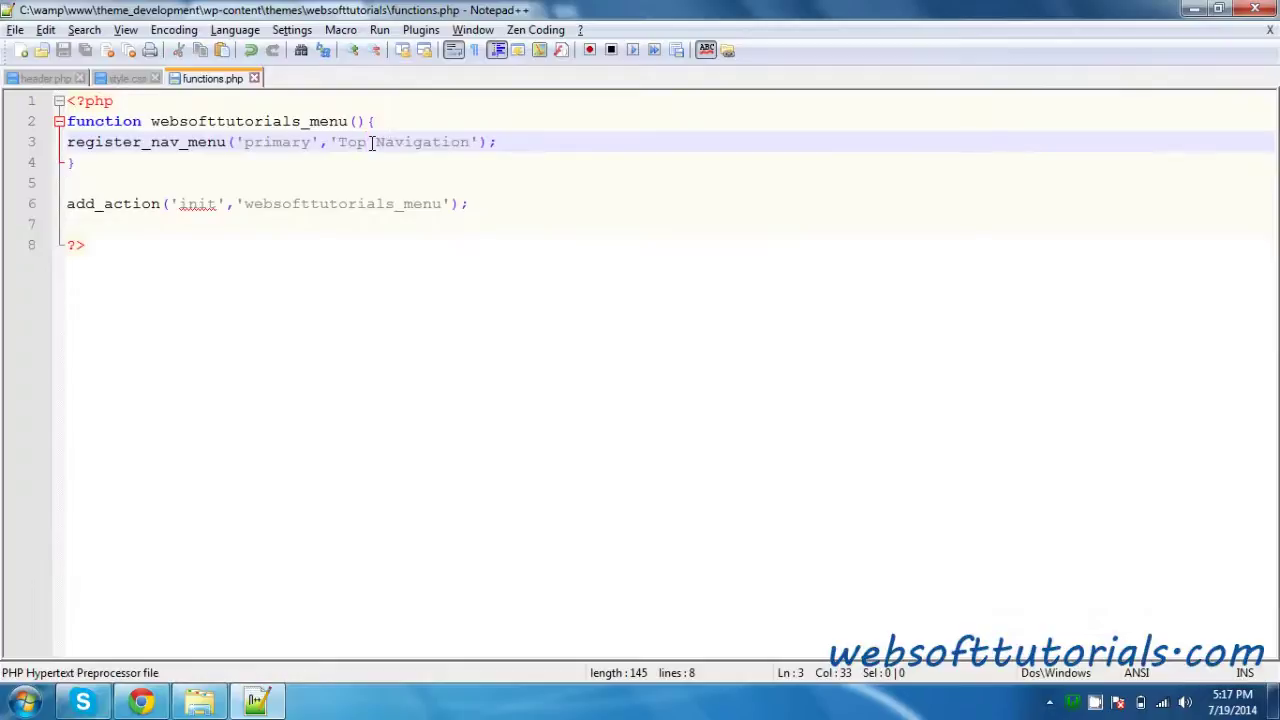
key("BackSpace")
key("End")
type("Menu")
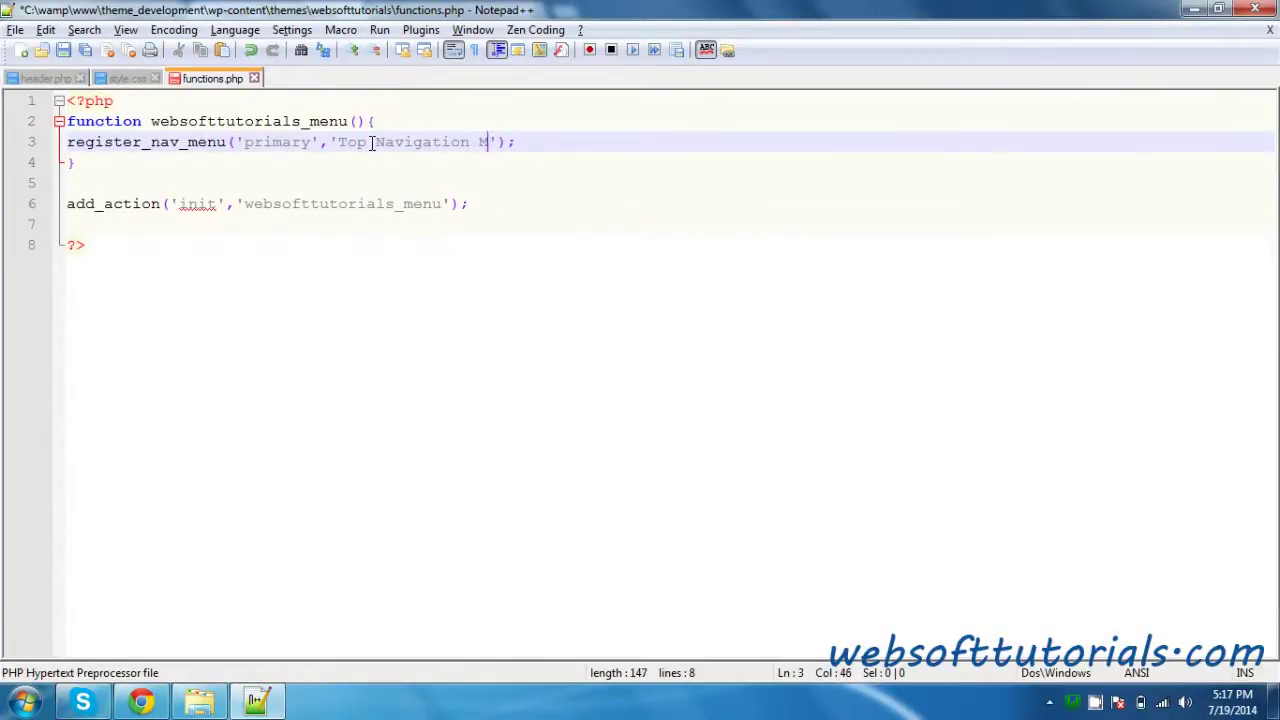
key("ctrl+s")
Step: Reload the WordPress Menus page, review the register_nav_menu call, then switch to header.php
key("alt+Tab")
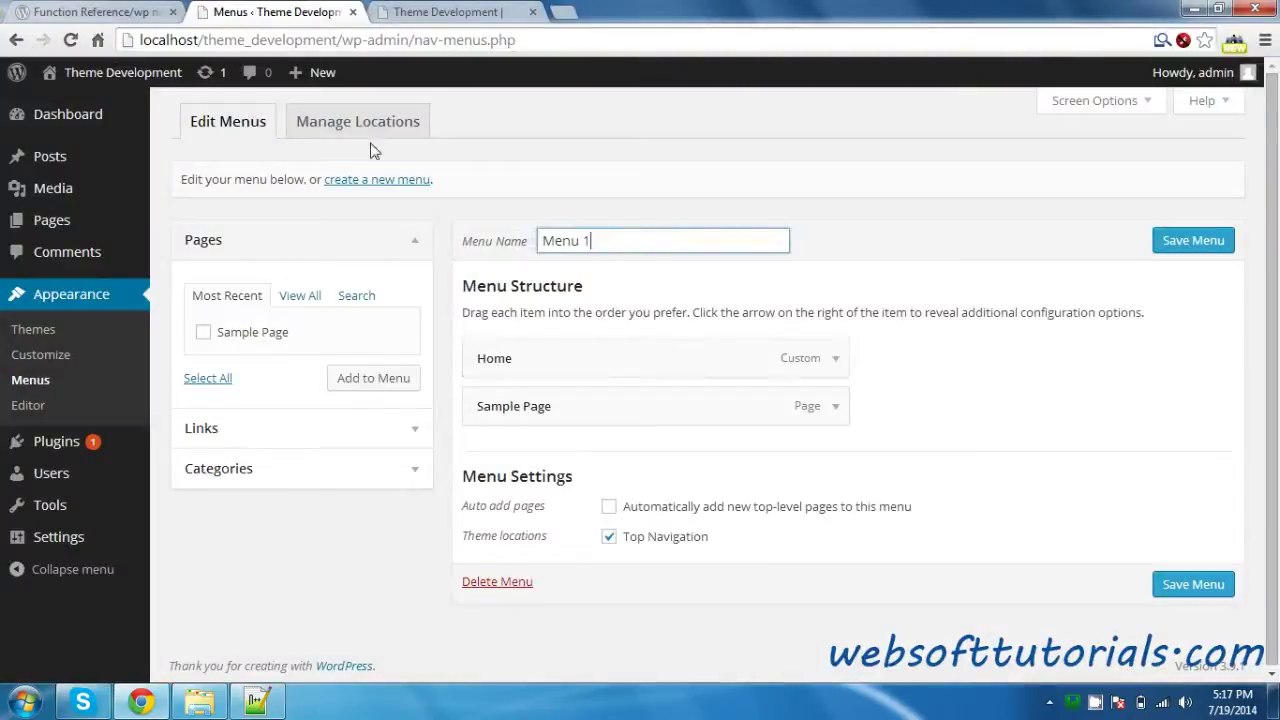
key("F5")
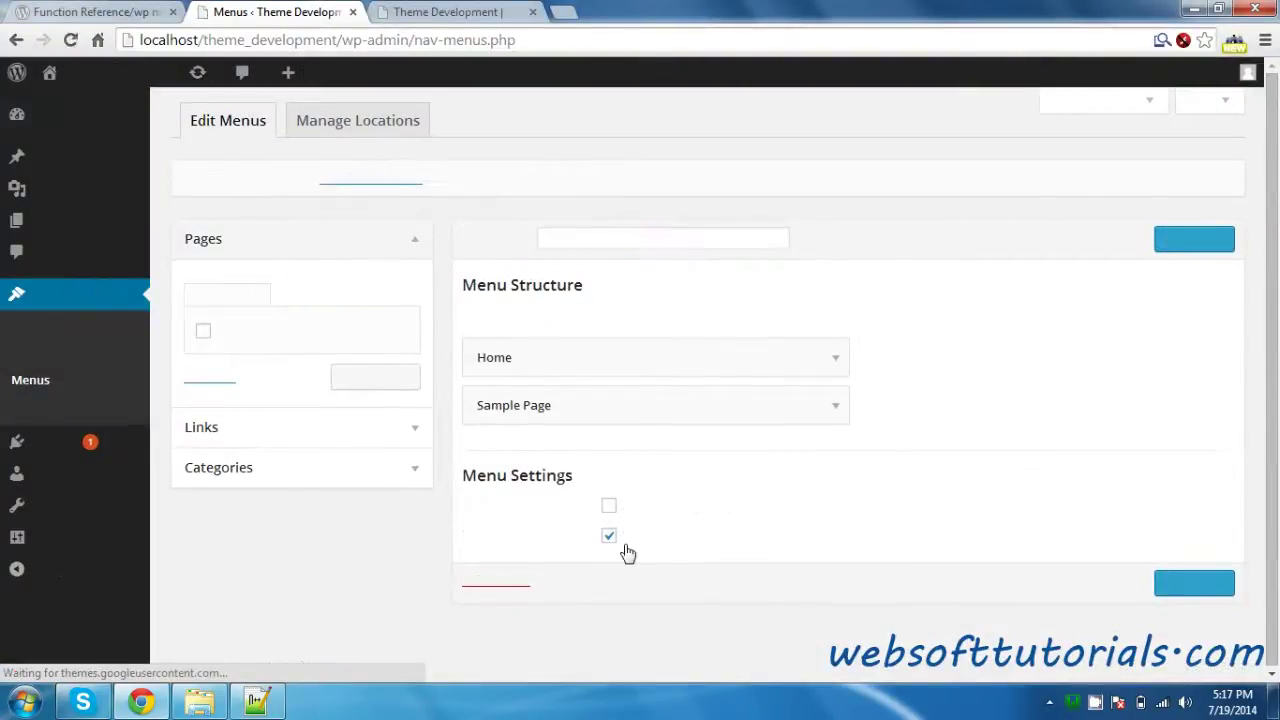
key("alt+Tab")
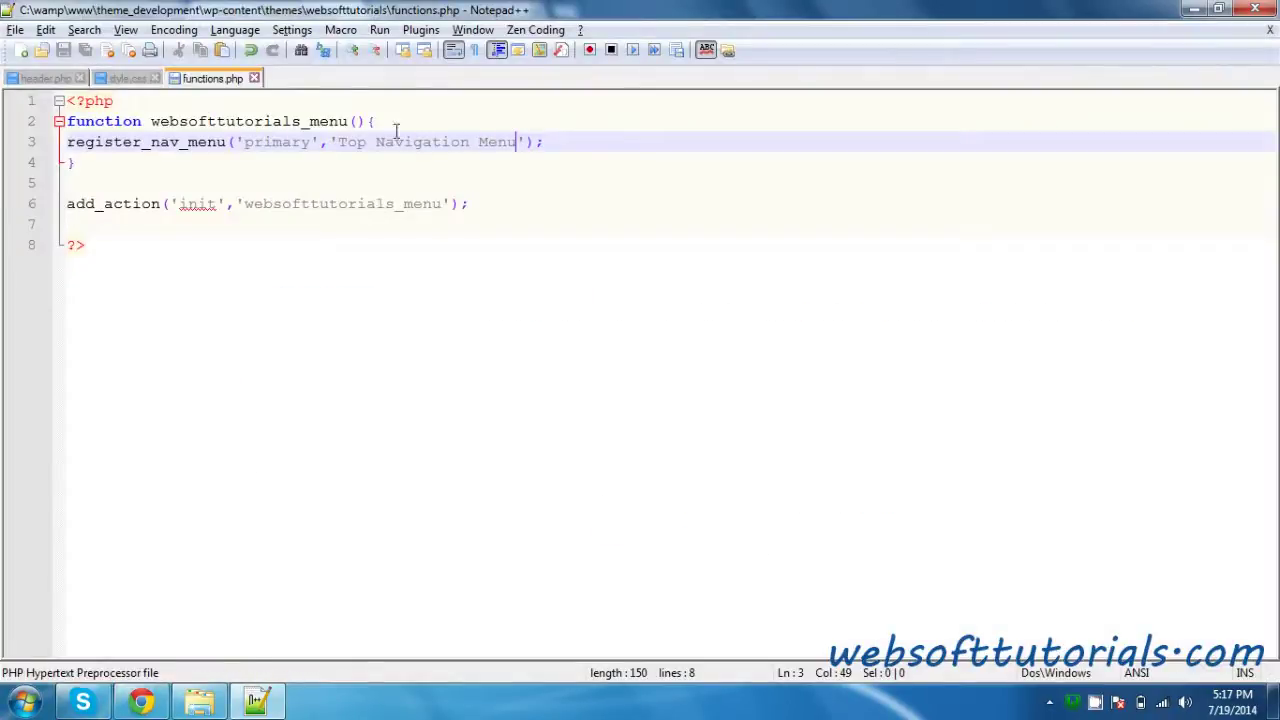
left_click_drag(331, 142, 534, 140)
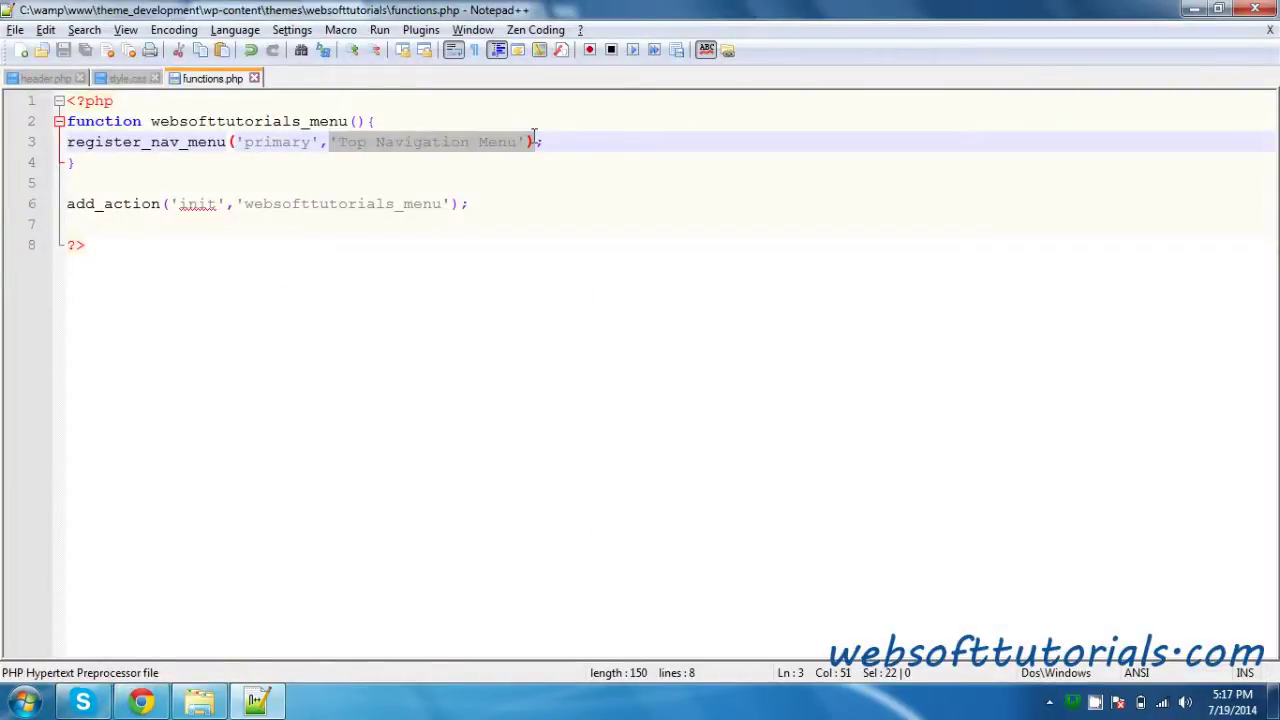
double_click(311, 121)
double_click(153, 141)
double_click(325, 142)
key("alt+Tab")
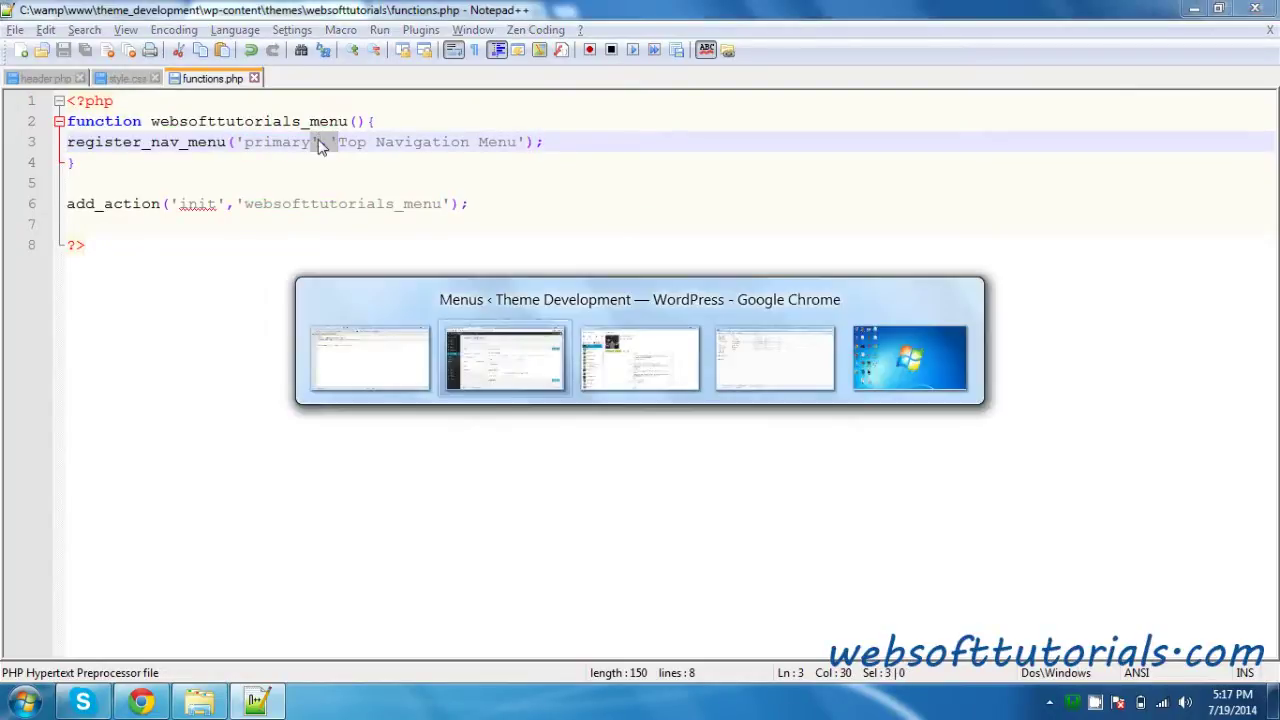
double_click(268, 141)
triple_click(268, 141)
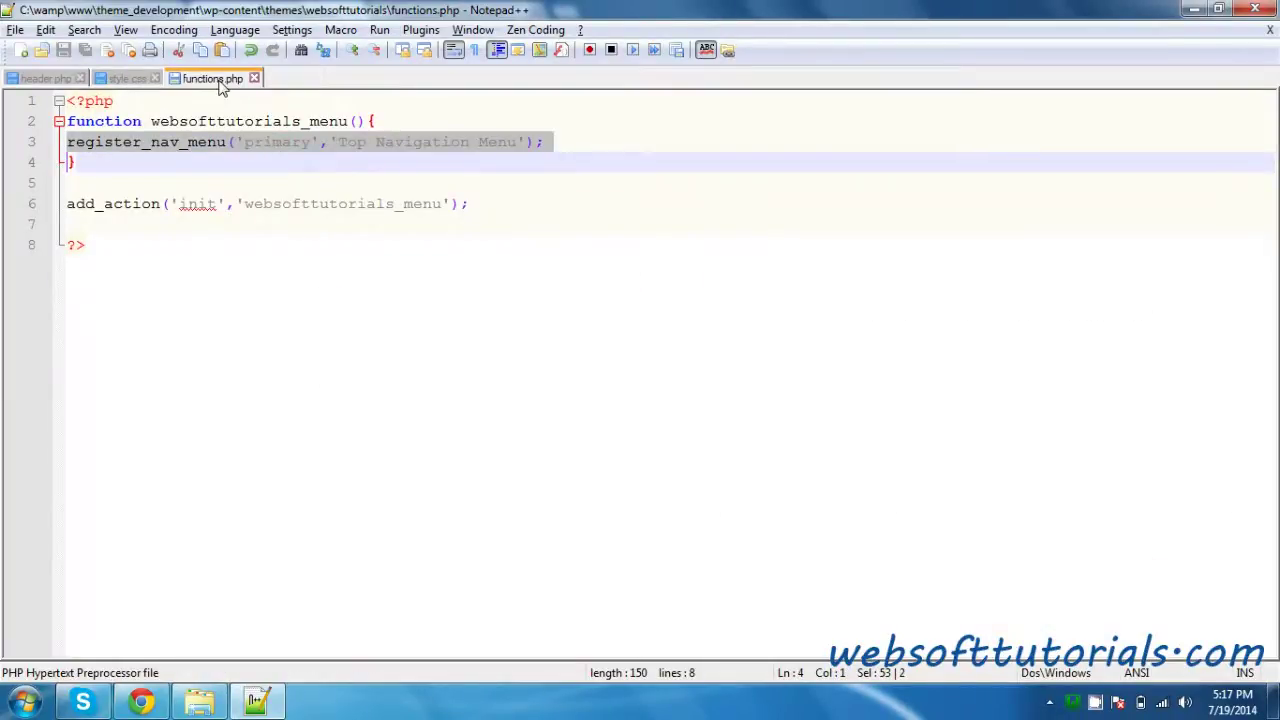
left_click(40, 78)
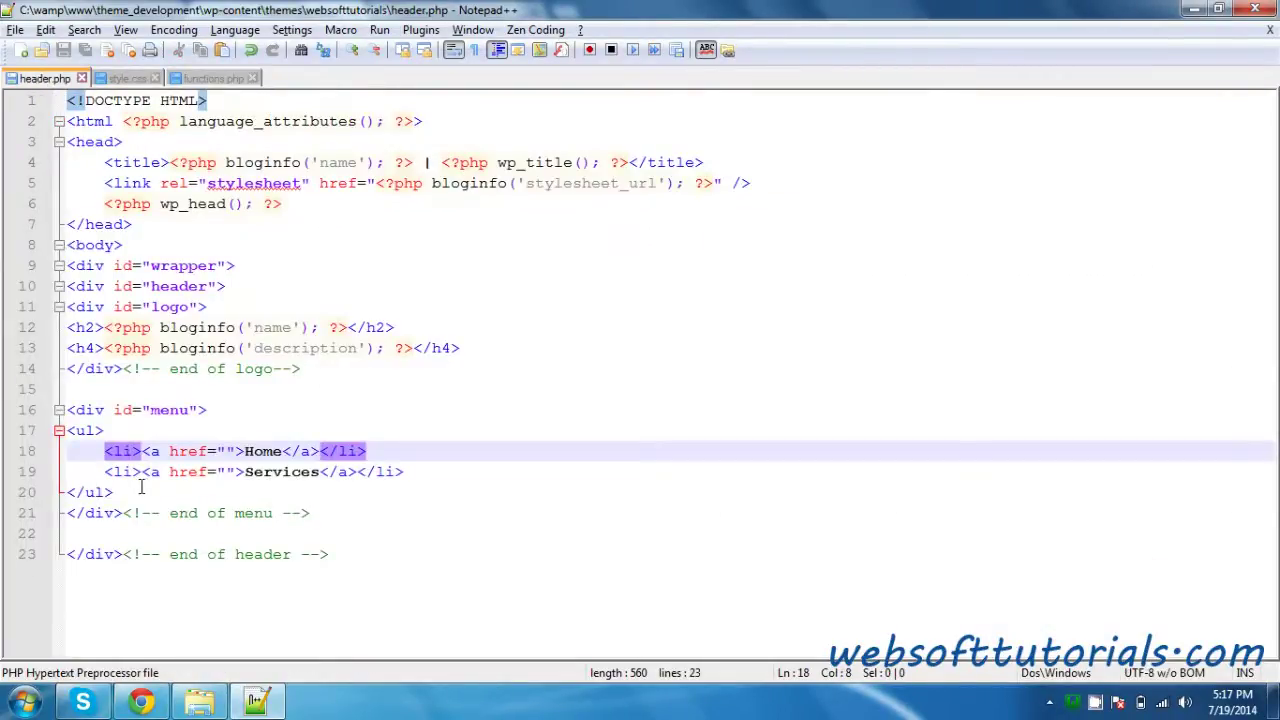
Step: Replace header.php's hard-coded menu list with a <?php wp_nav_menu ?> tag
left_click_drag(134, 490, 42, 432)
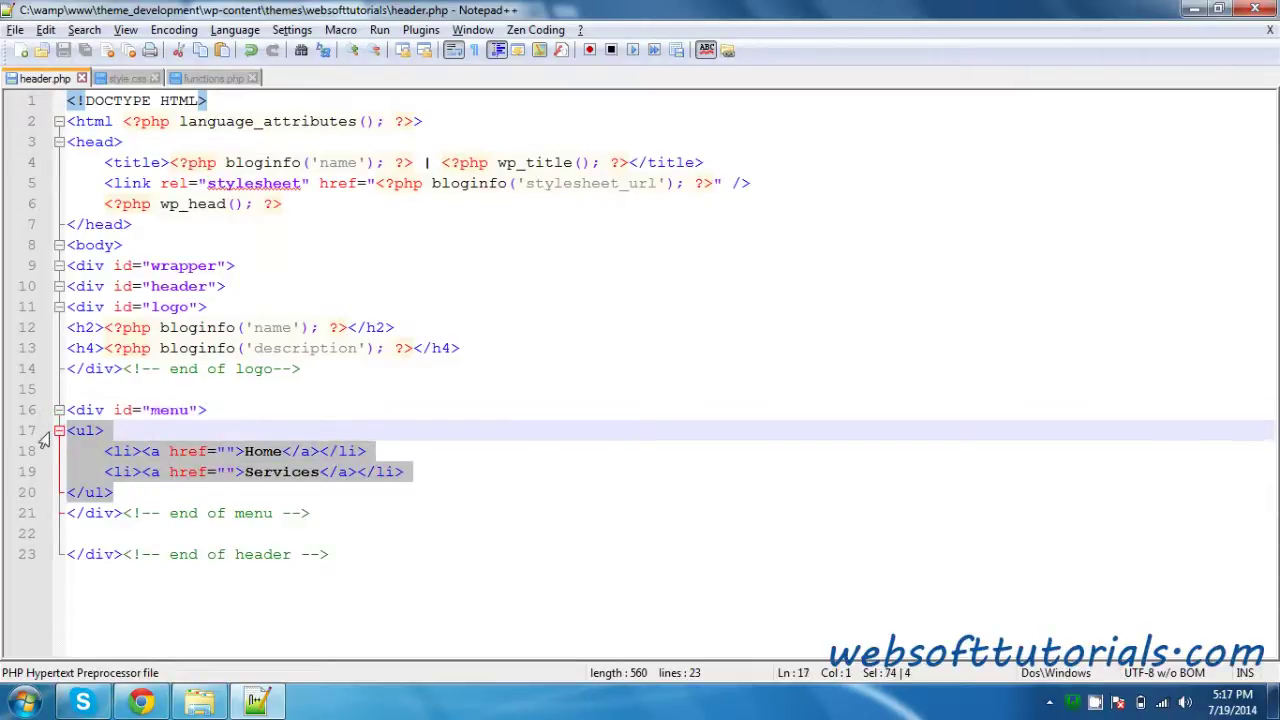
key("Delete")
type("<?php ?>")
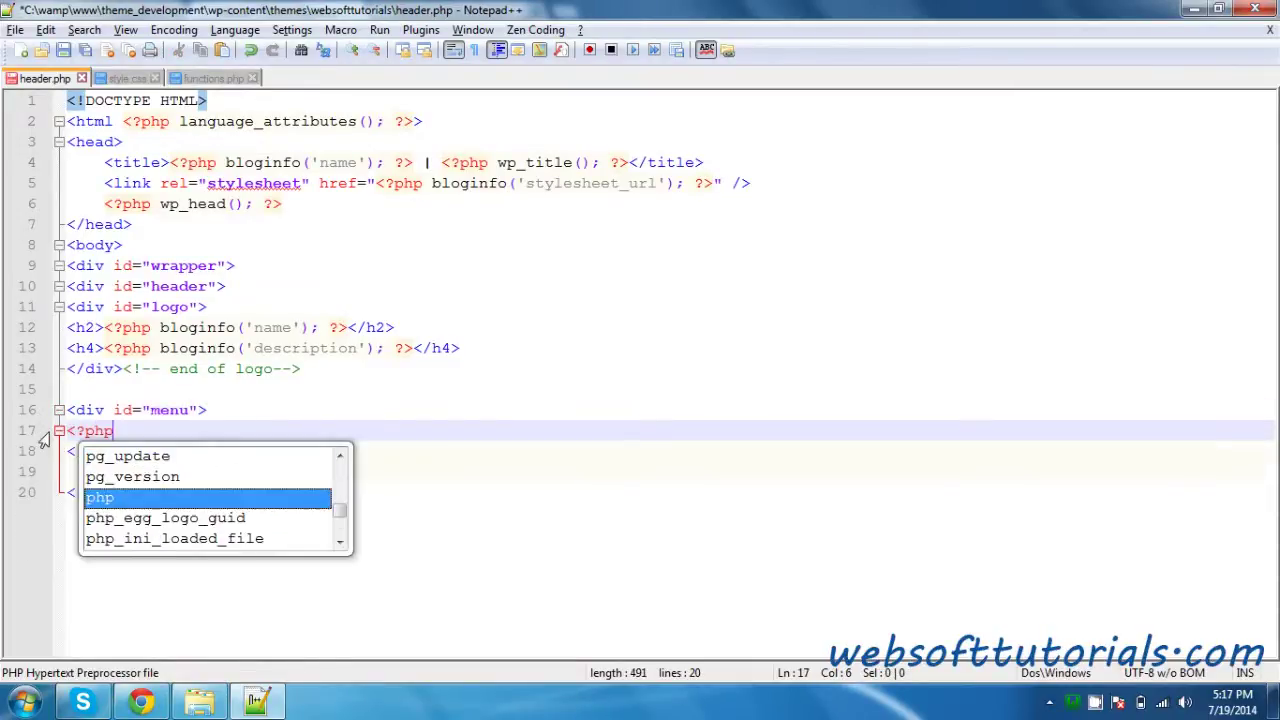
key("Left")
key("Left")
key("Left")
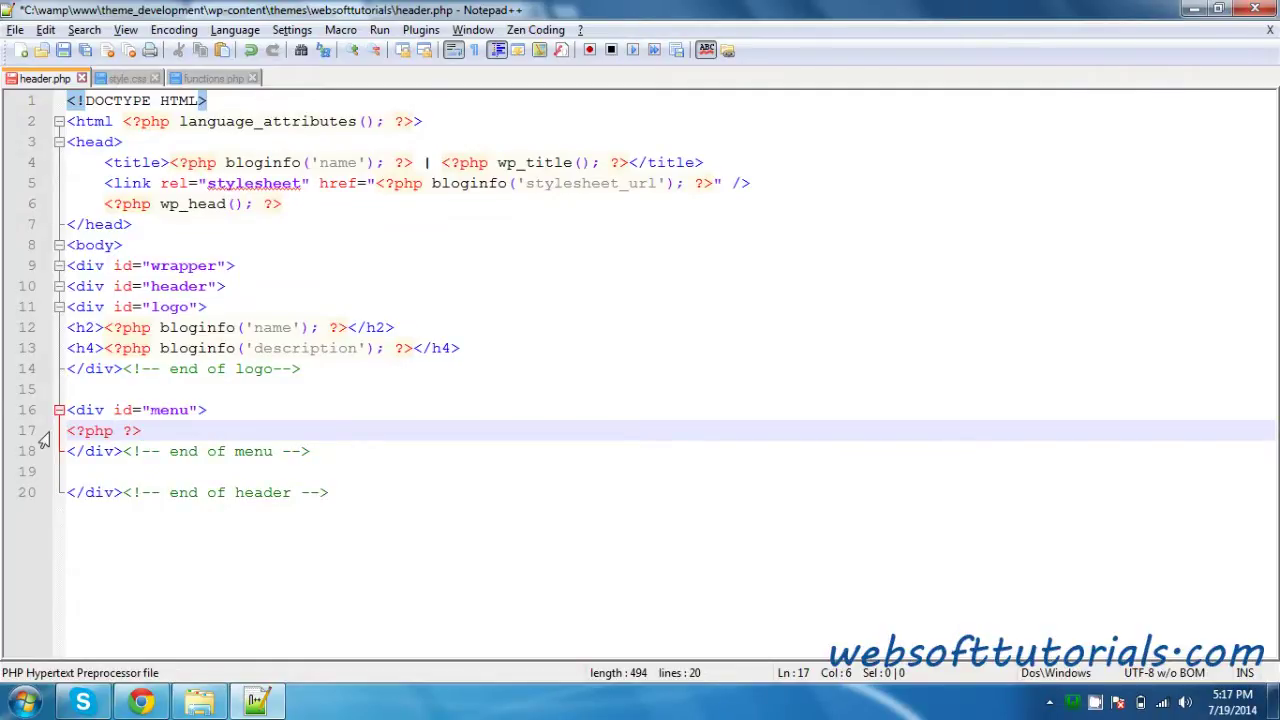
type("wp_nav")
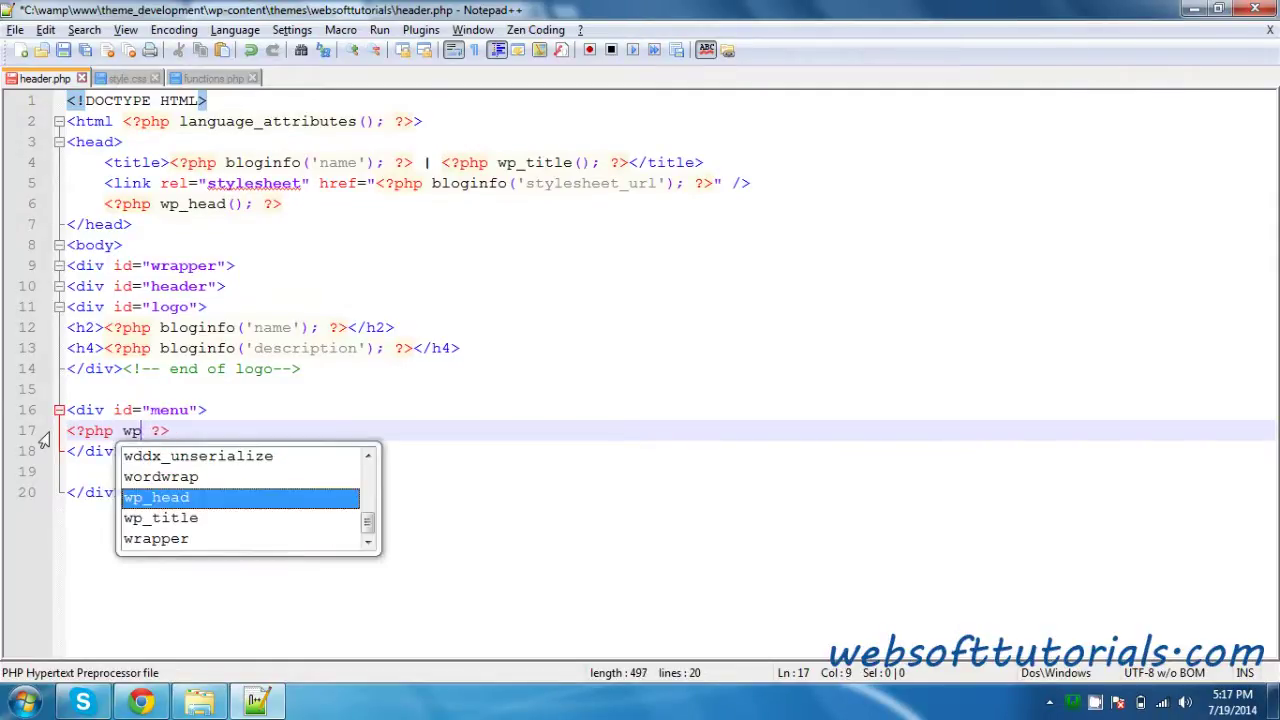
type("_menu")
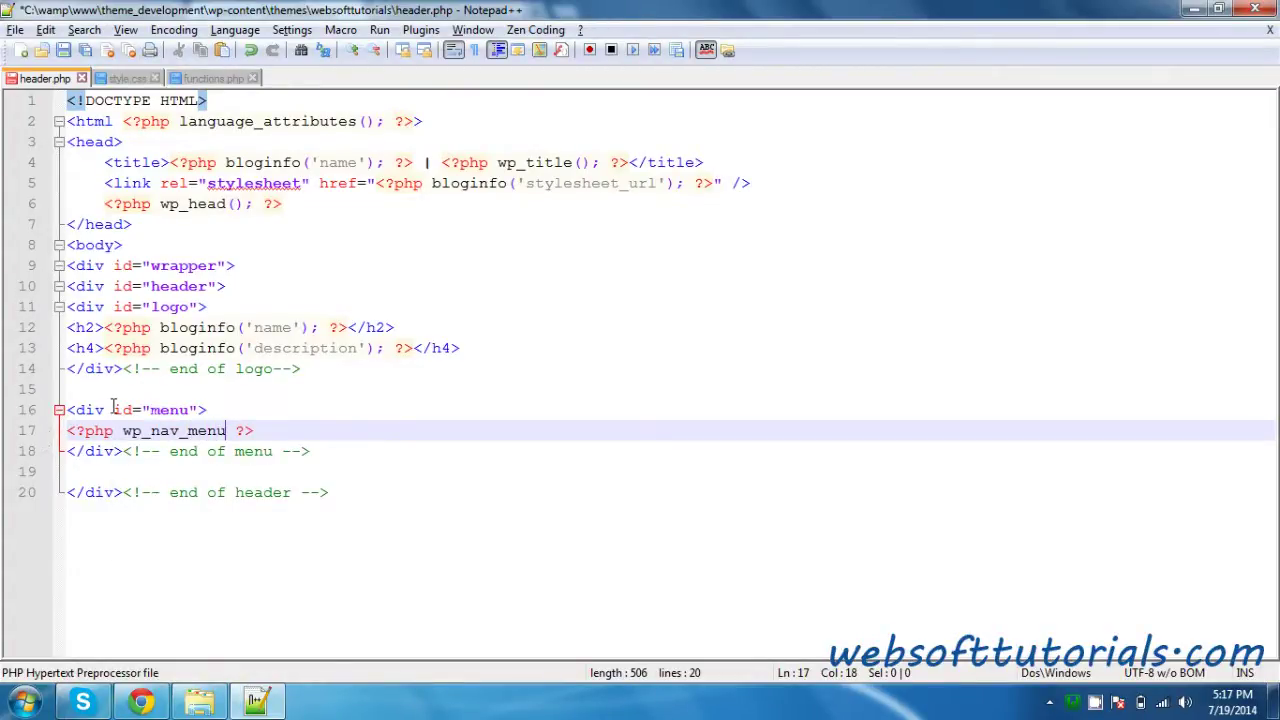
Step: Check the wp_nav_menu reference page, the site front end and the Menus admin page
key("alt+Tab")
left_click(165, 12)
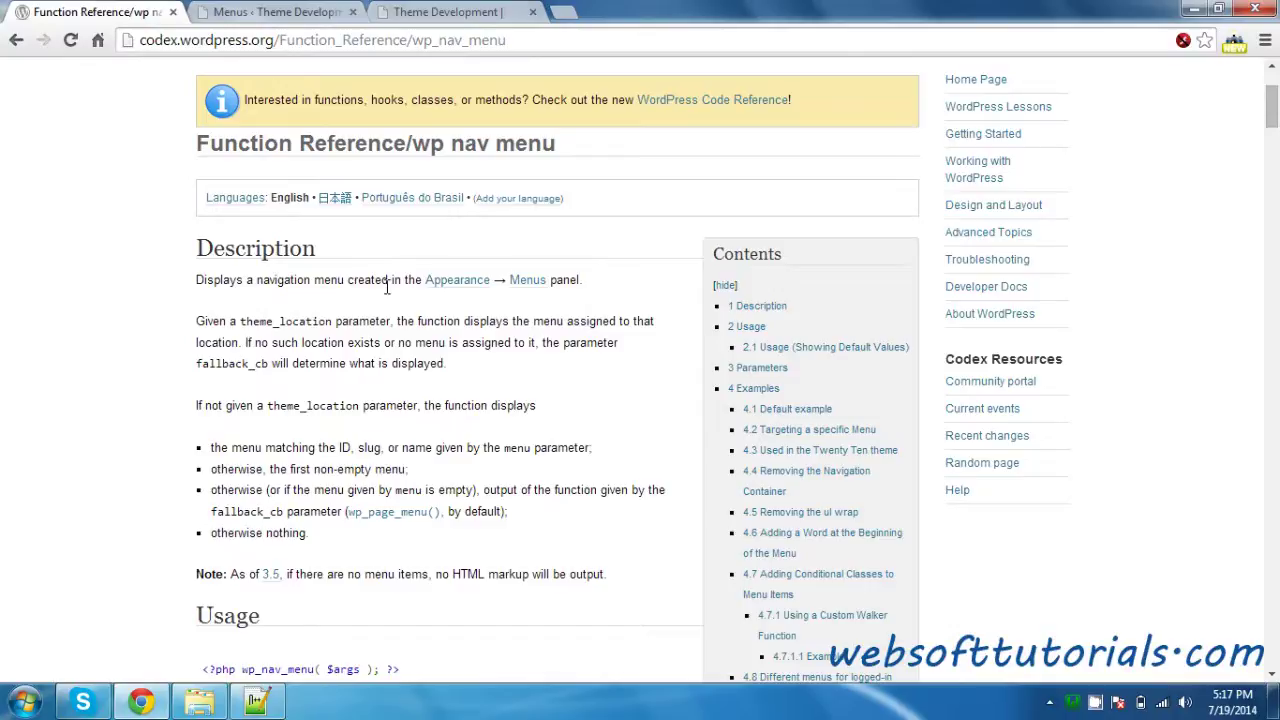
left_click(448, 12)
left_click(325, 10)
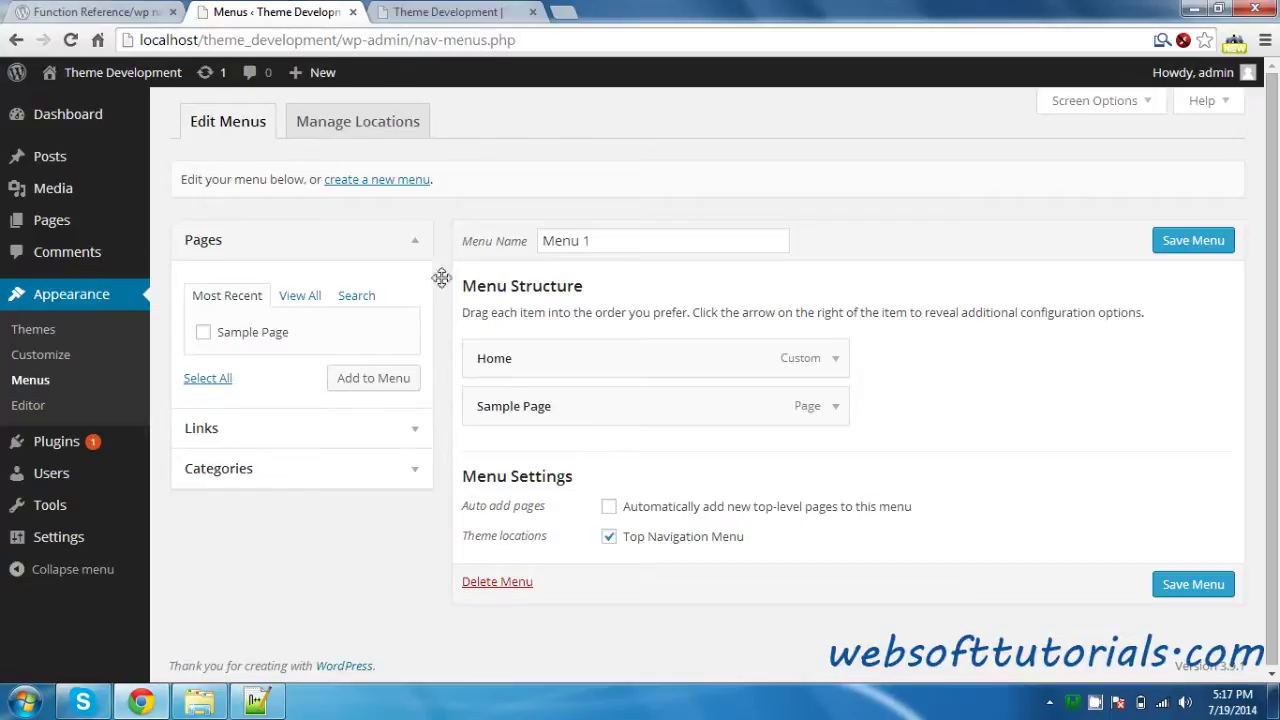
key("alt+Tab")
Step: Complete line 17 as wp_nav_menu(array()); and save header.php
double_click(165, 428)
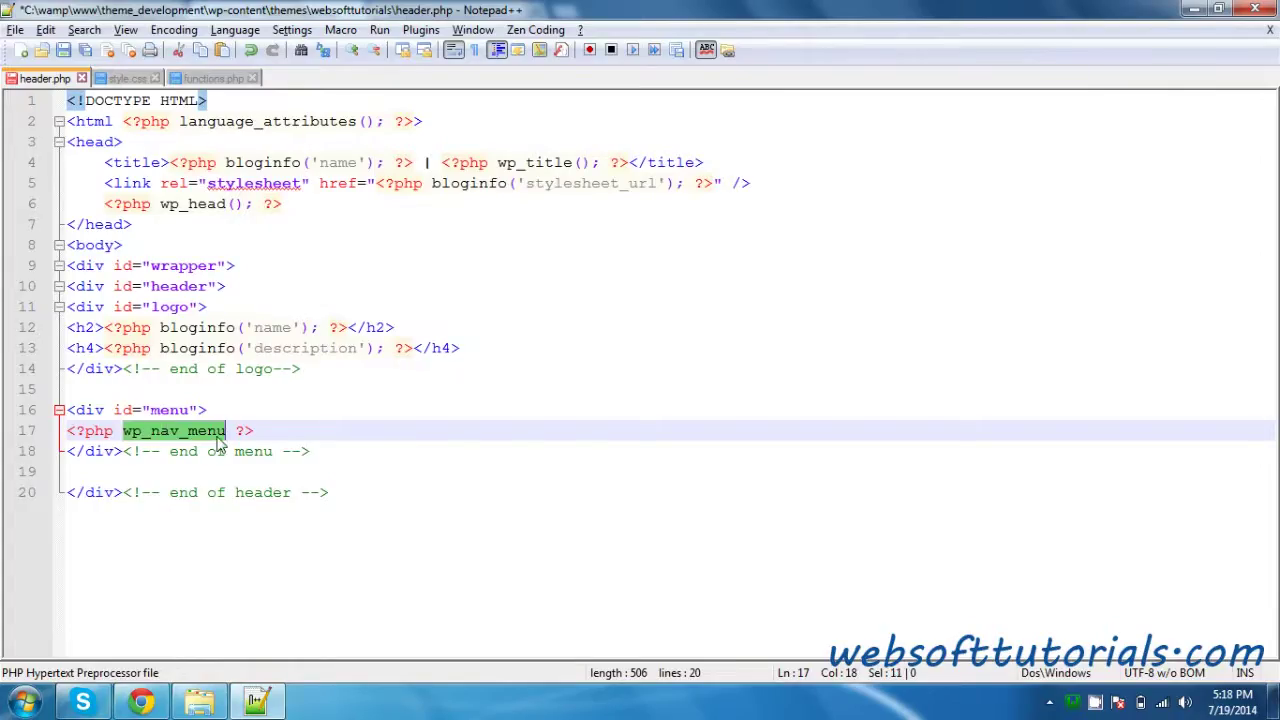
left_click(235, 431)
type("();")
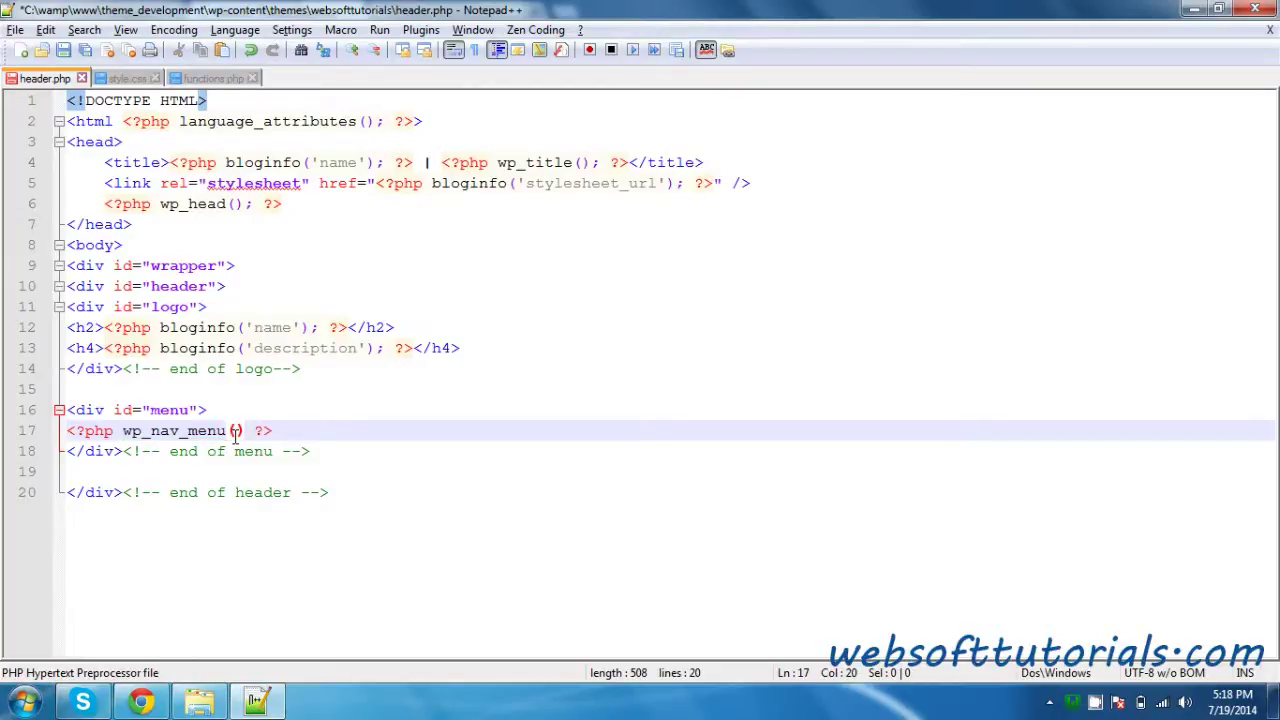
left_click(235, 431)
type("array")
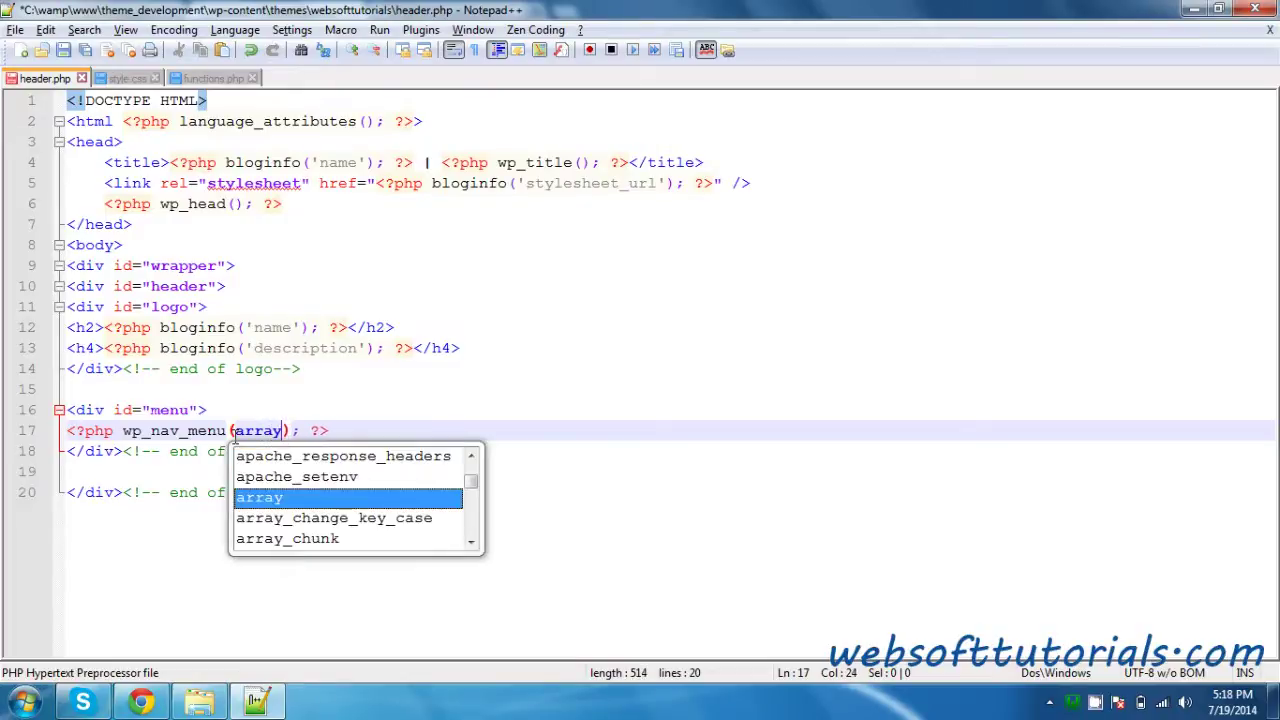
key("Escape")
key("ctrl+s")
Step: Read the wp_nav_menu Codex usage and default parameters, then return to header.php
key("alt+Tab")
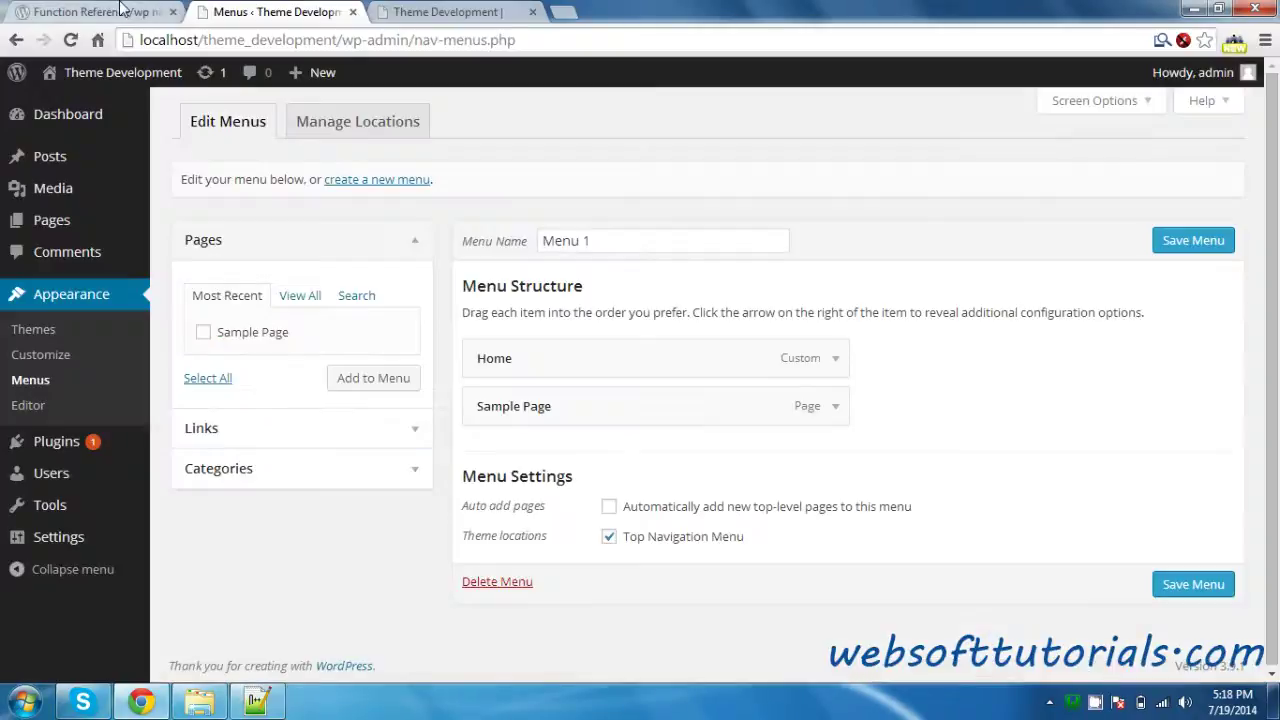
left_click(122, 10)
scroll(157, 466, "down", 6)
scroll(203, 297, "up", 3)
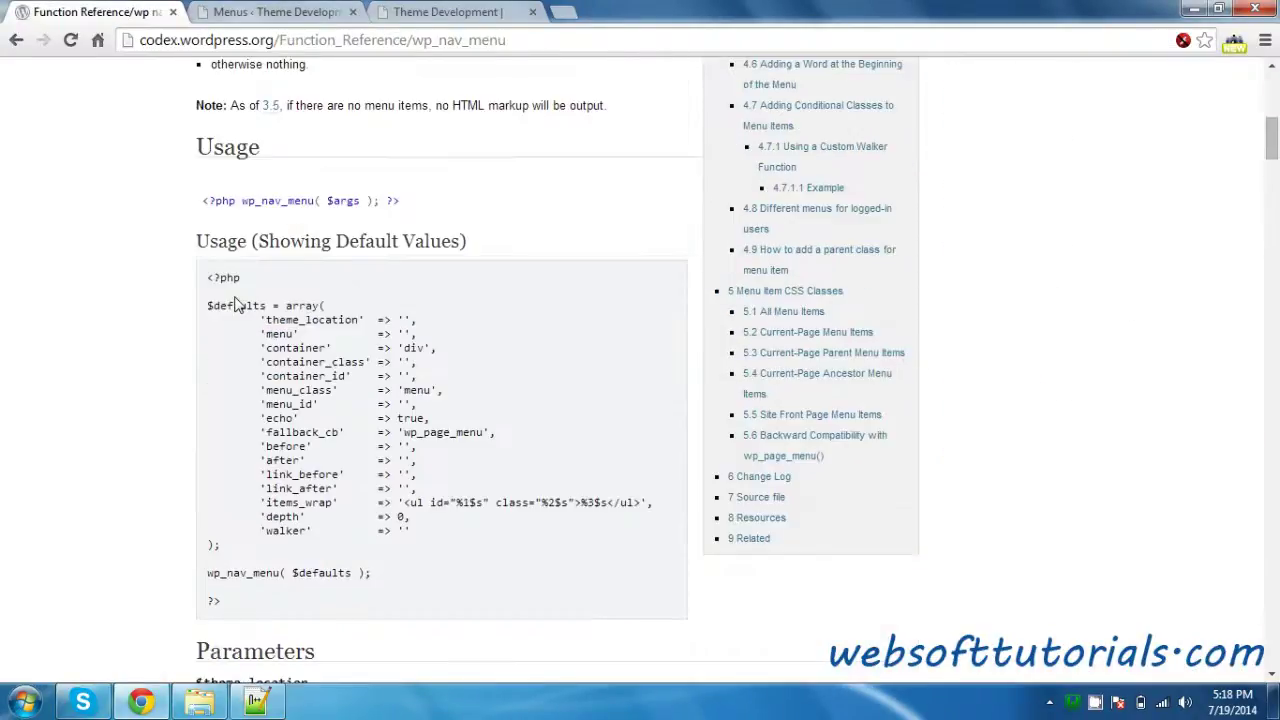
scroll(300, 400, "down", 4)
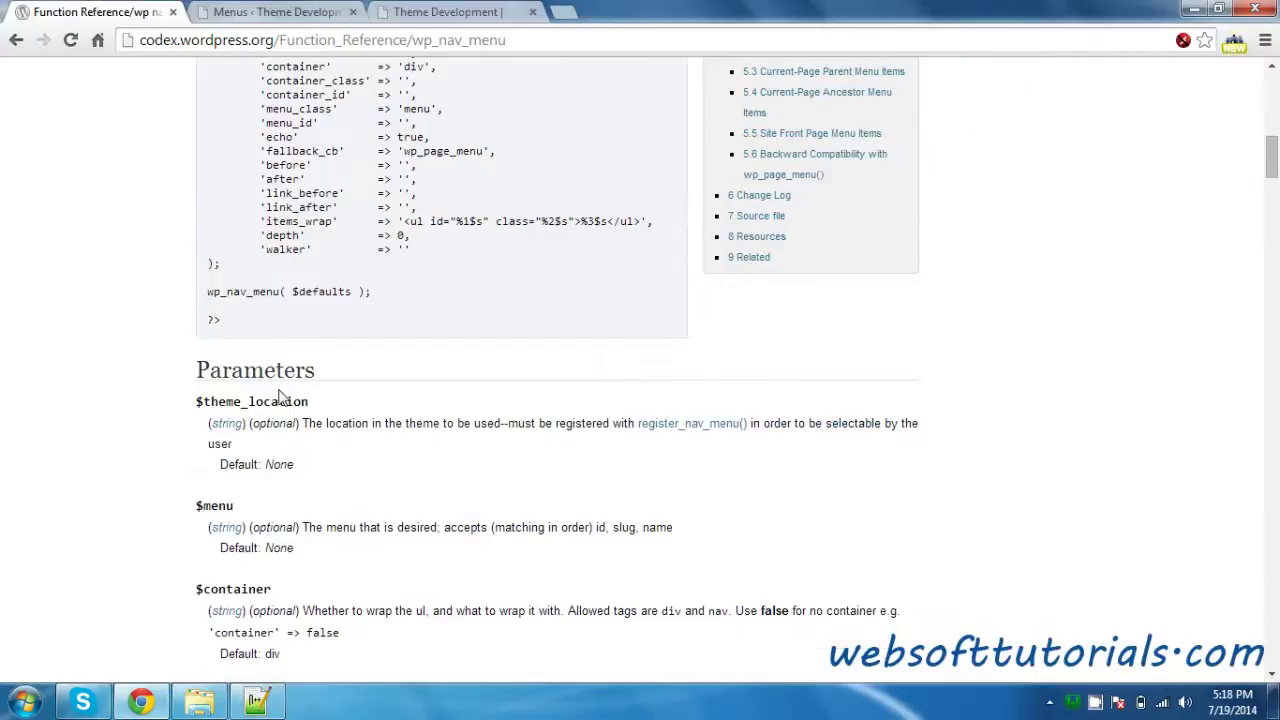
scroll(280, 336, "up", 3)
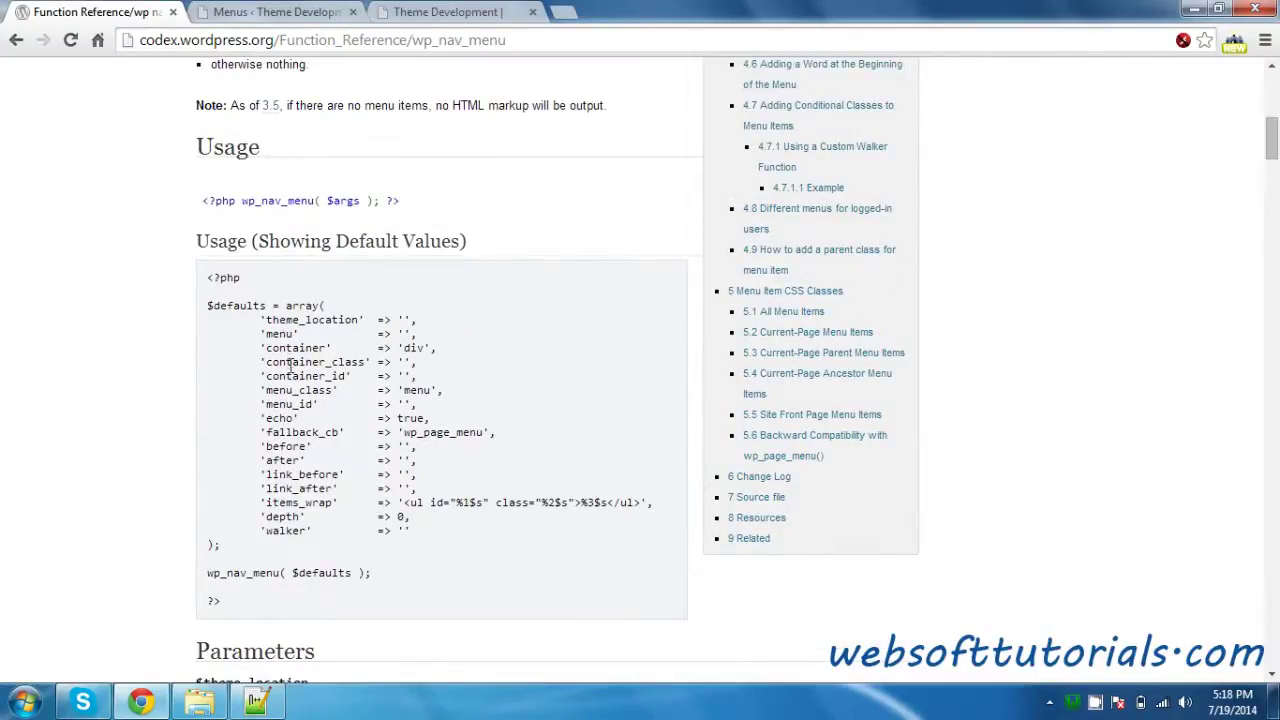
scroll(137, 446, "down", 6)
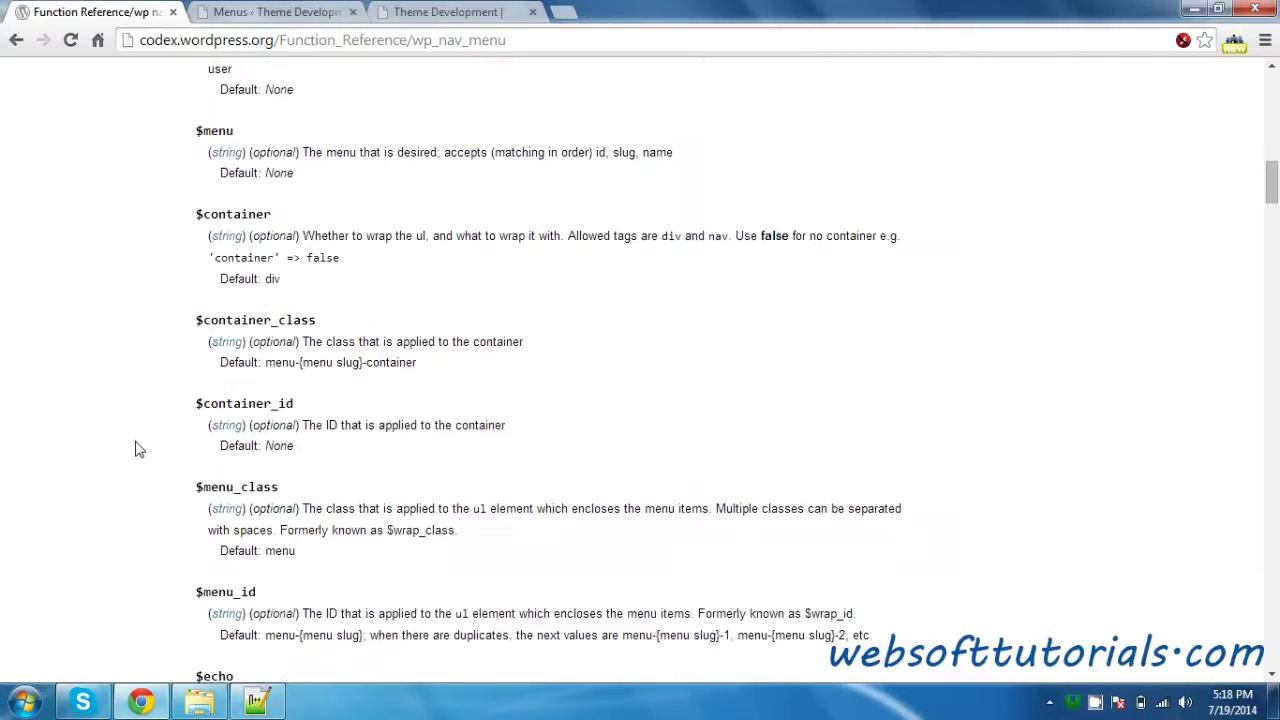
scroll(138, 450, "up", 4)
scroll(137, 446, "up", 6)
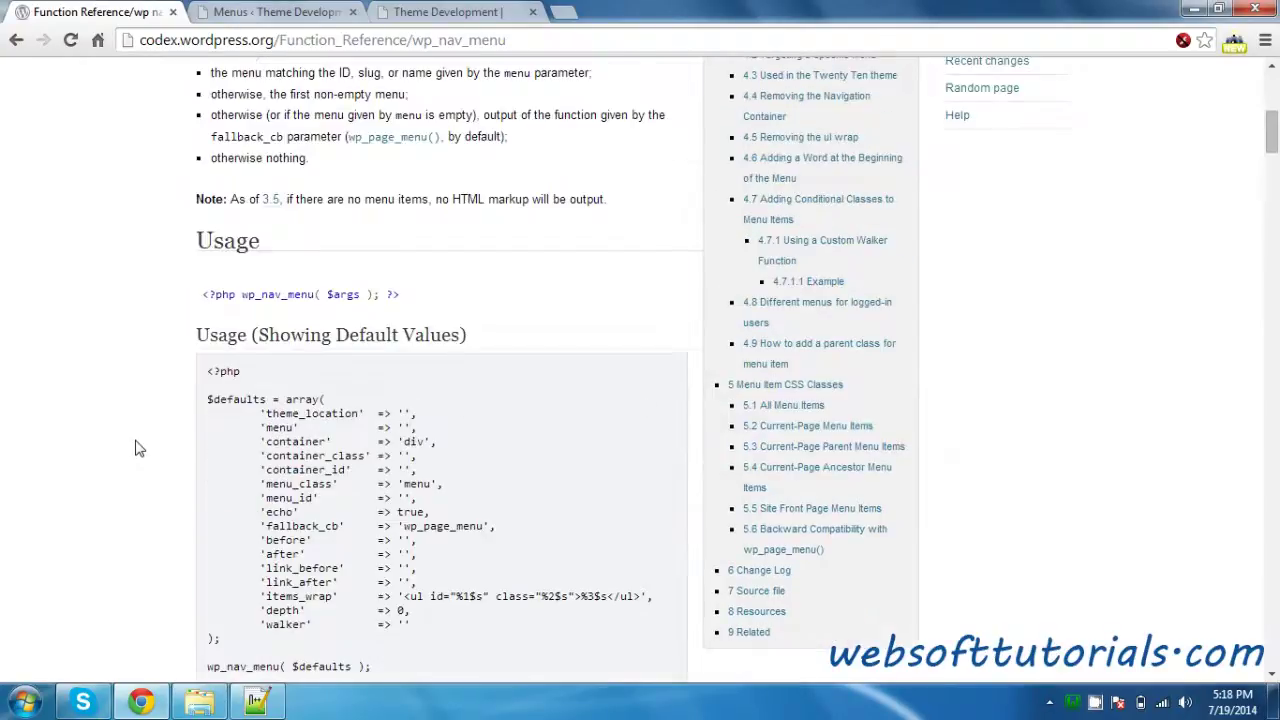
key("alt+Tab")
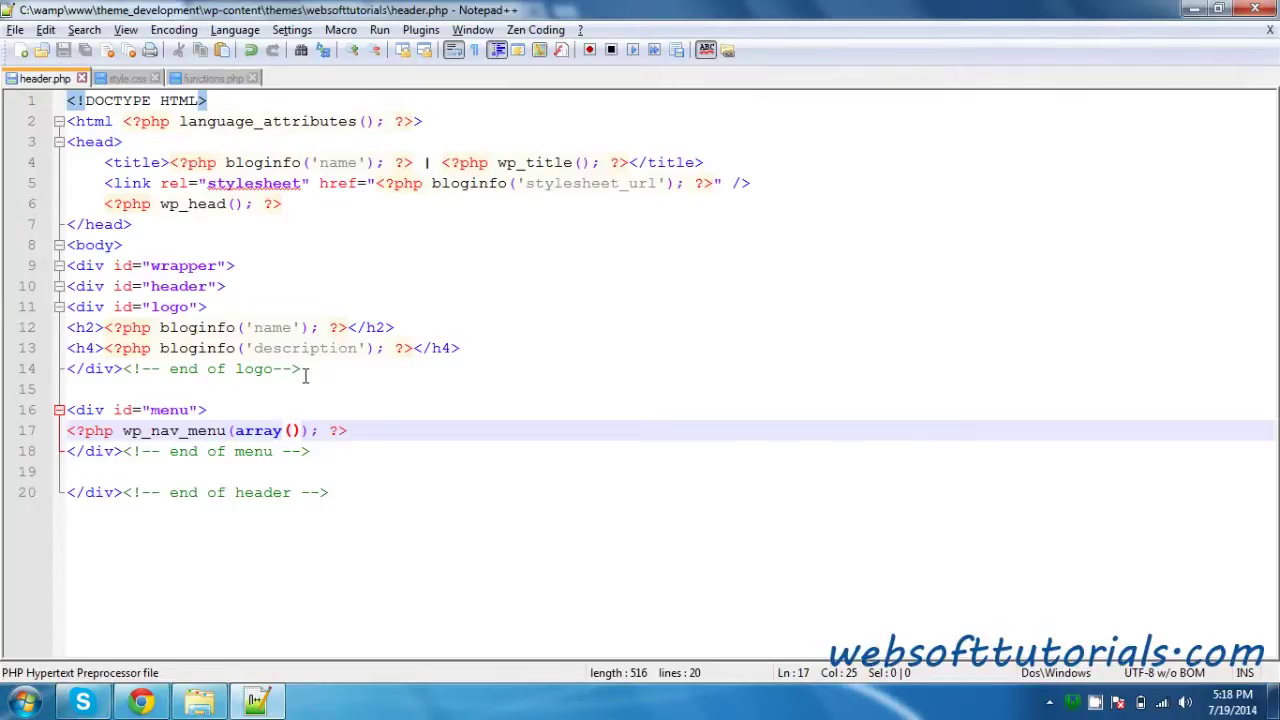
Step: Pass 'theme_location'=>'primary' inside array() on line 17, taking primary from functions.php
type("'")
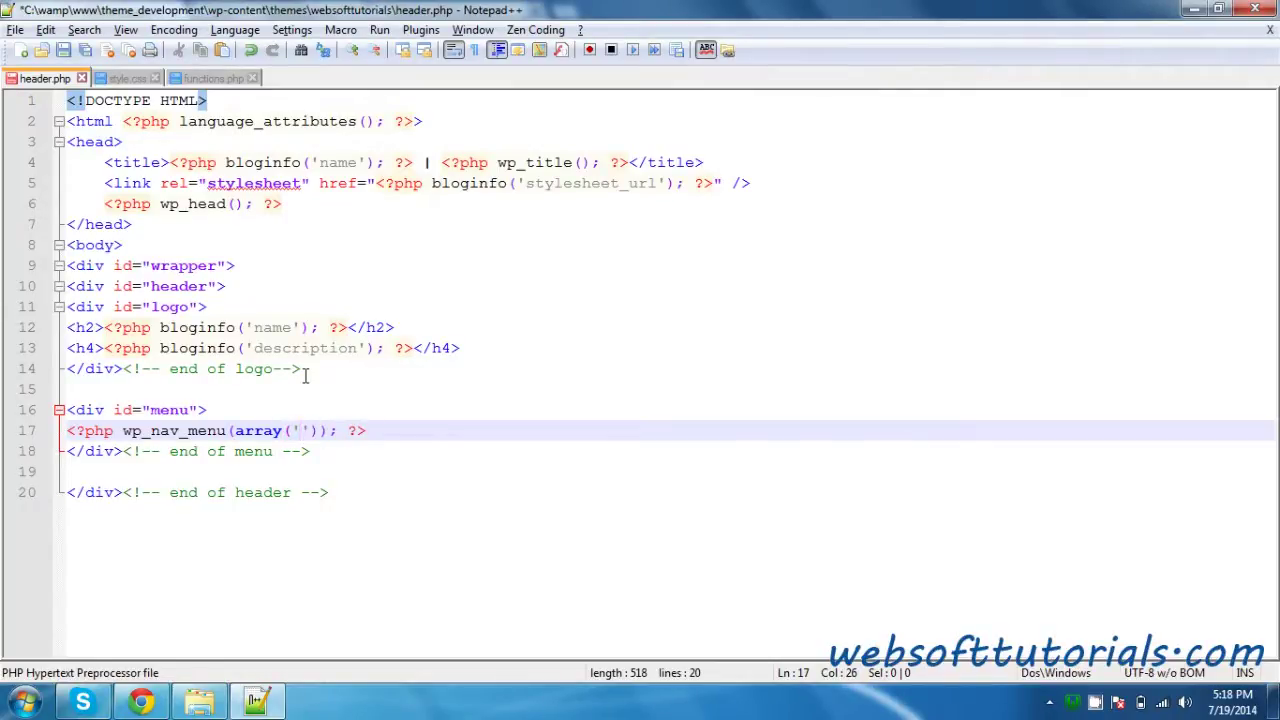
type("theme_location'")
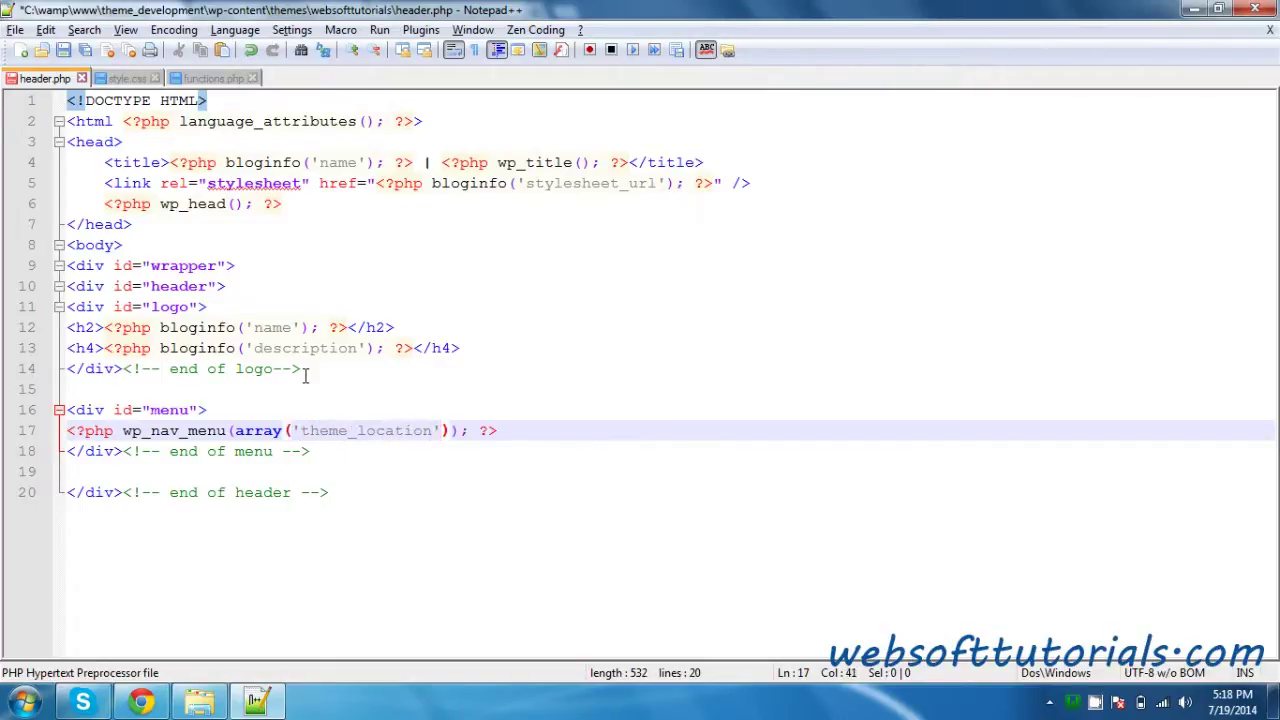
type("=>'")
left_click(210, 79)
double_click(272, 146)
key("ctrl+c")
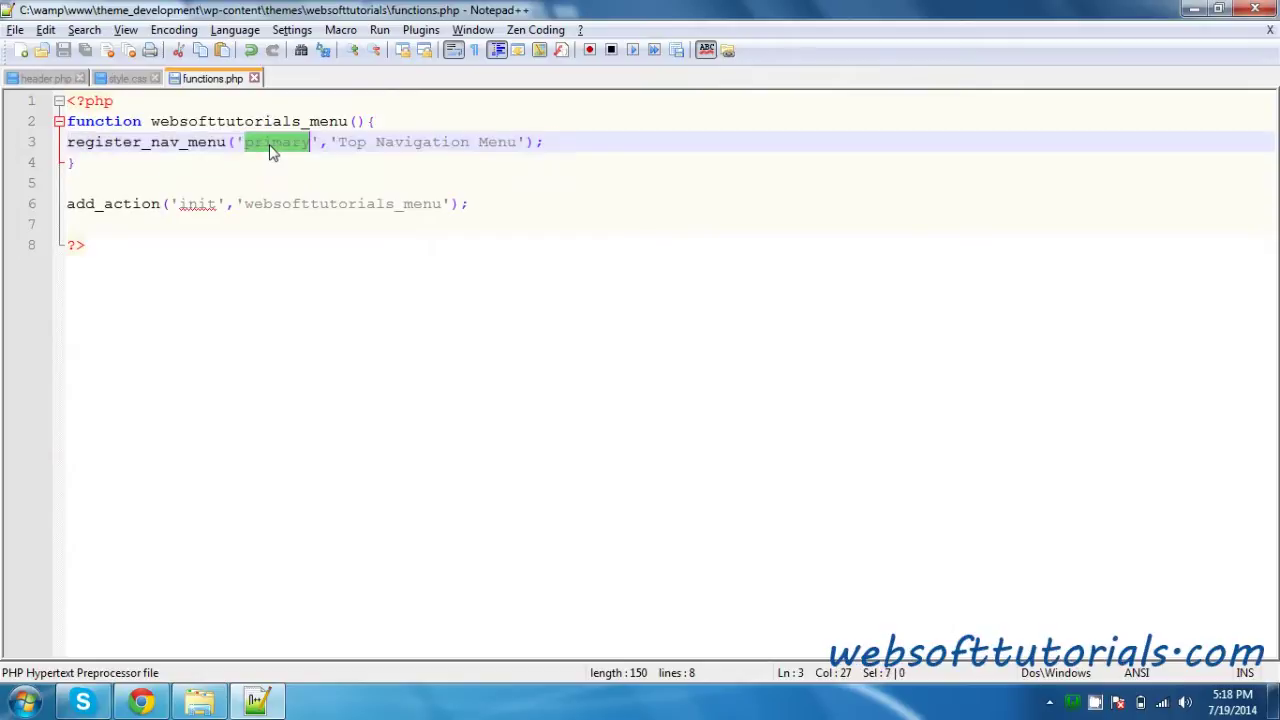
left_click(48, 80)
key("ctrl+v")
Step: Compare line 17 with the primary registration in functions.php and the Menus page
left_click(220, 82)
left_click(14, 84)
left_click_drag(600, 430, 67, 430)
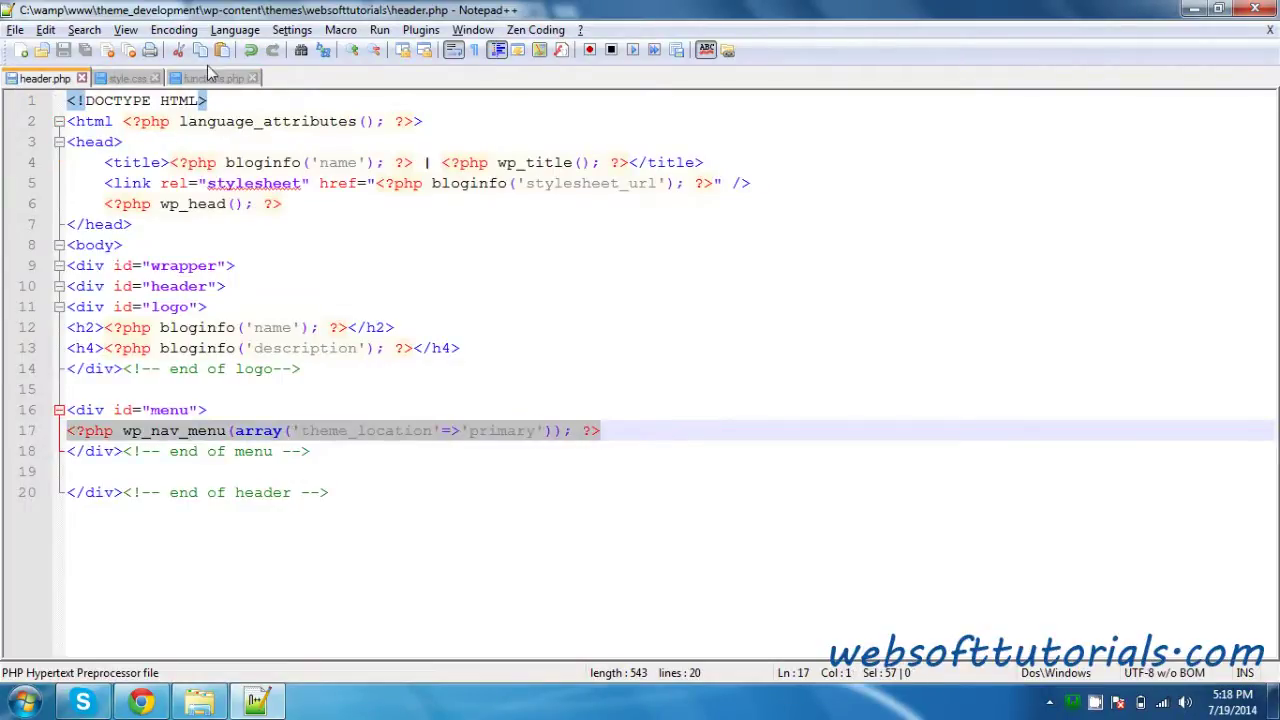
left_click(212, 78)
left_click(557, 142)
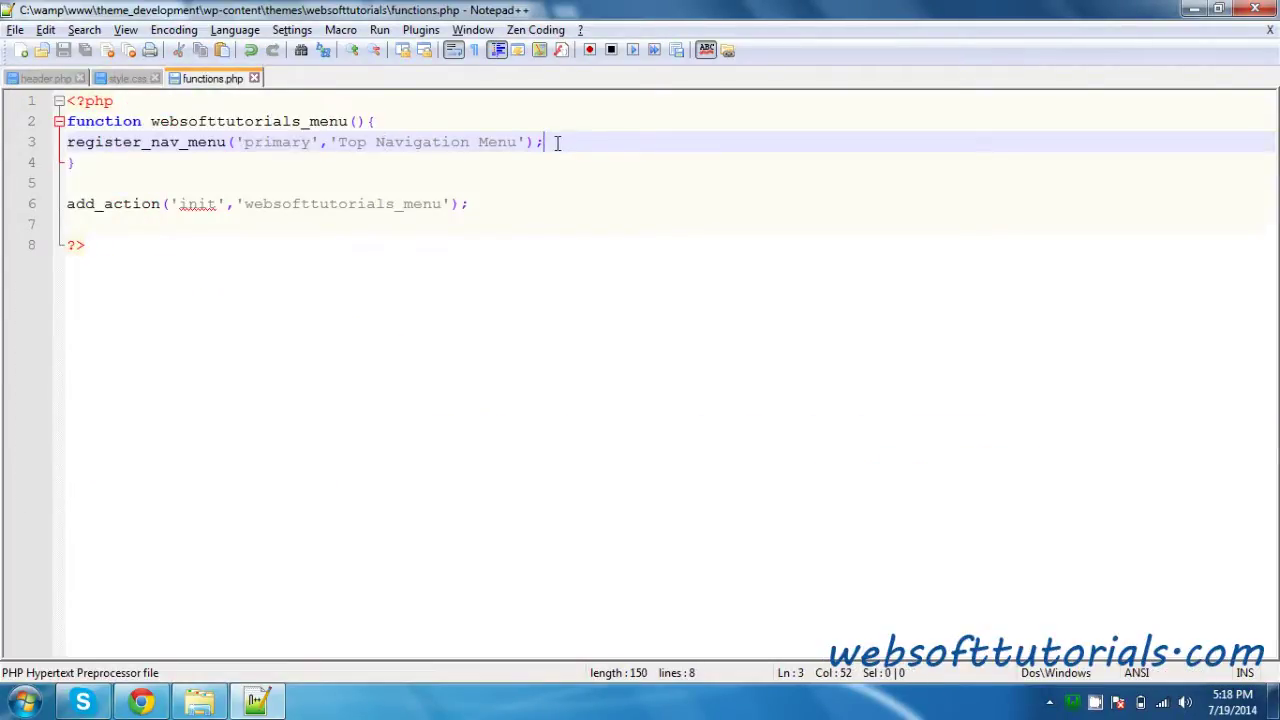
left_click_drag(331, 170, 93, 121)
key("alt+Tab")
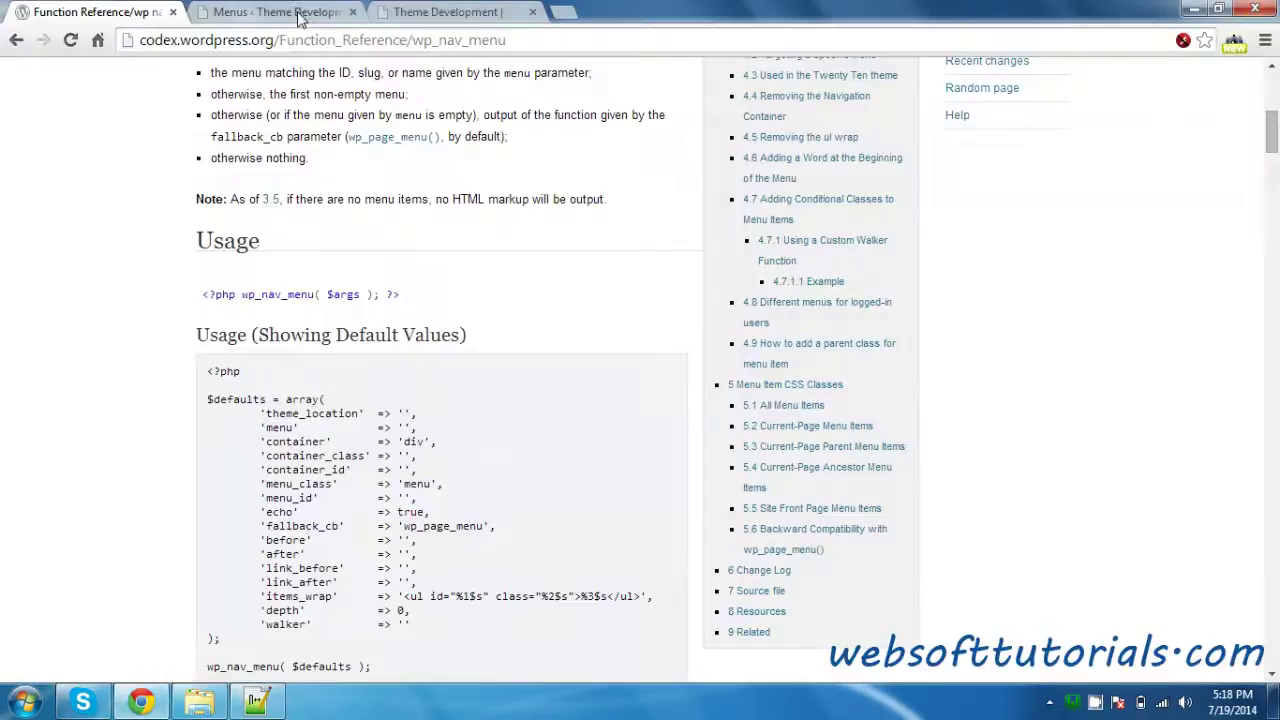
left_click(297, 14)
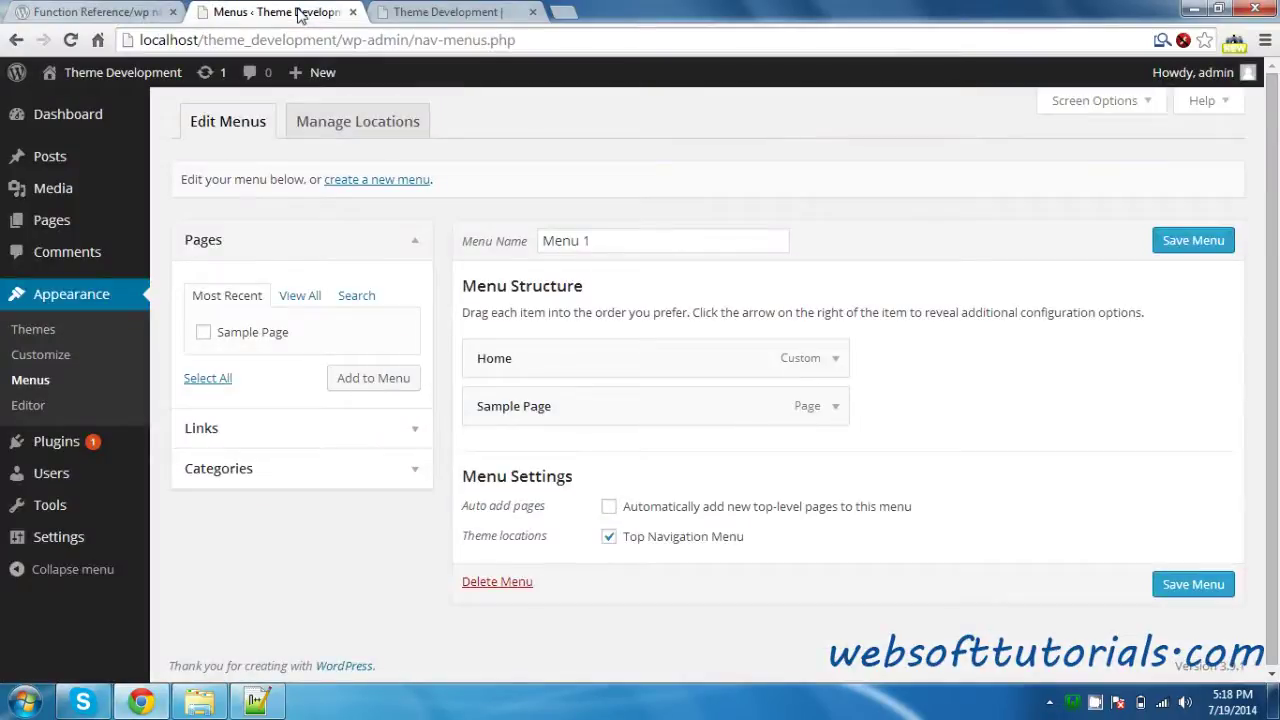
key("alt+Tab")
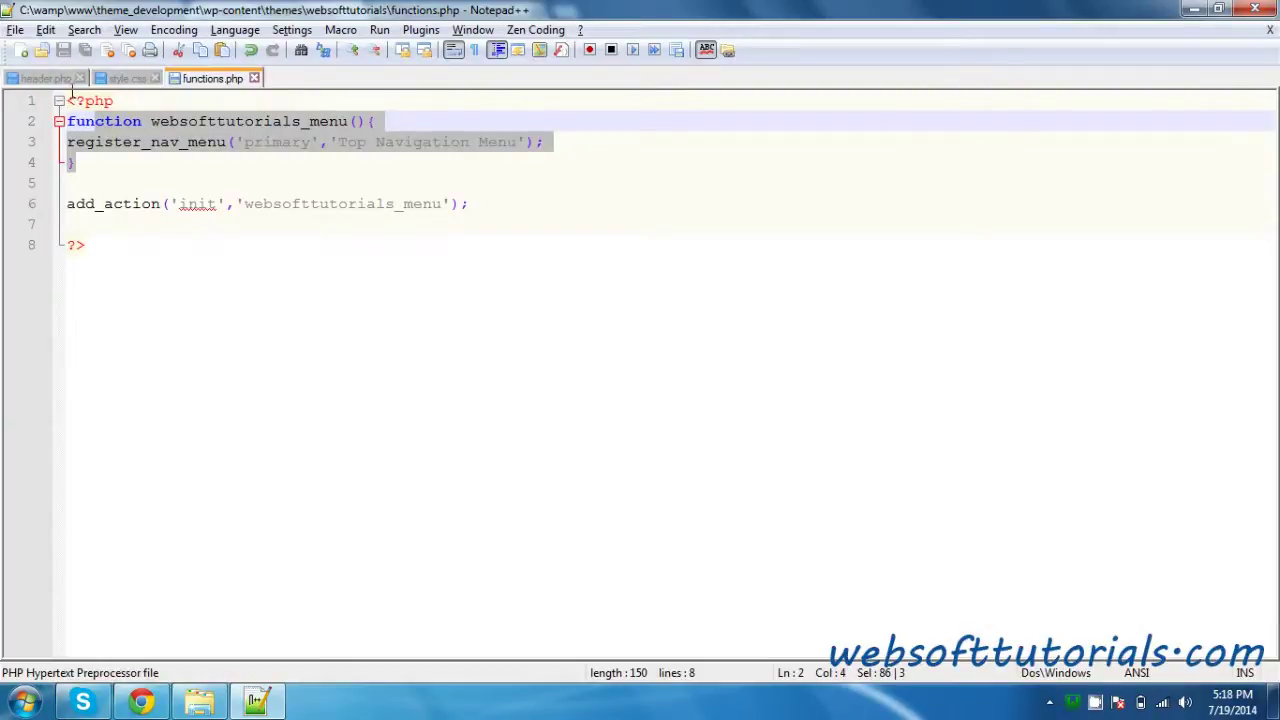
left_click(58, 79)
left_click(493, 431)
double_click(495, 431)
Step: Save Menu 1 and reload the site front page to see Home and Sample Page in the header
key("alt+Tab")
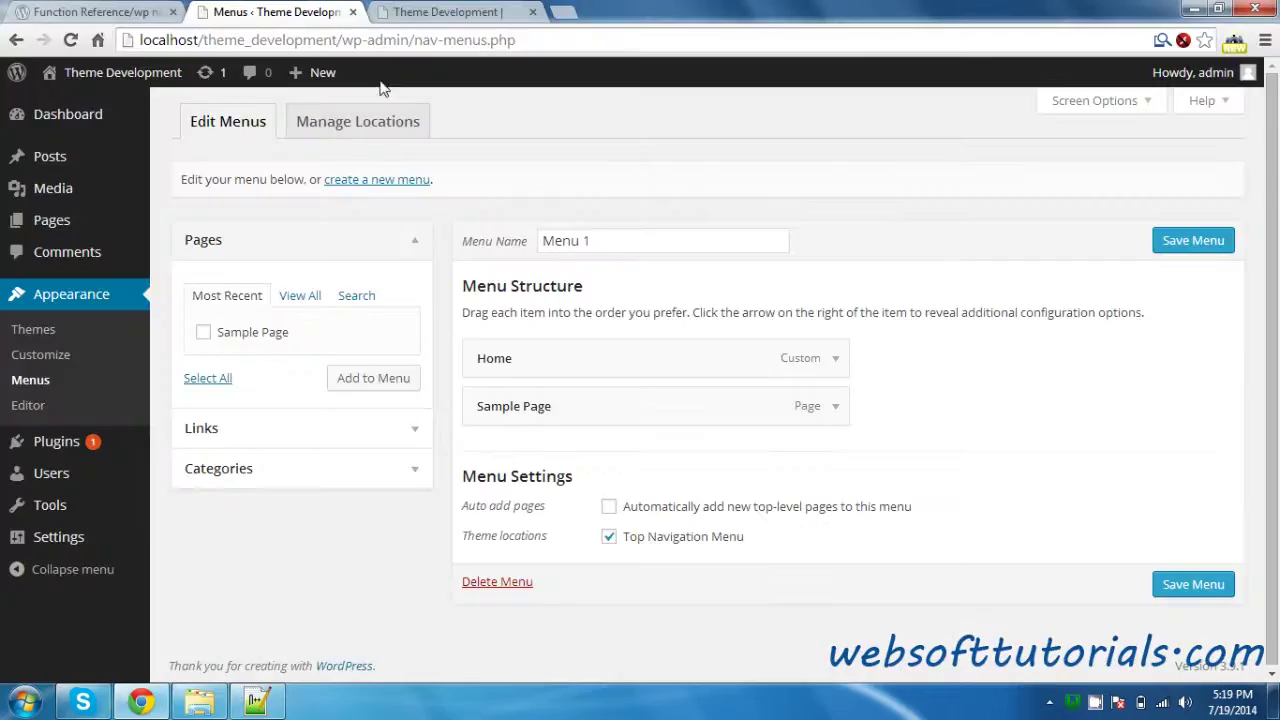
left_click(1226, 591)
left_click(465, 12)
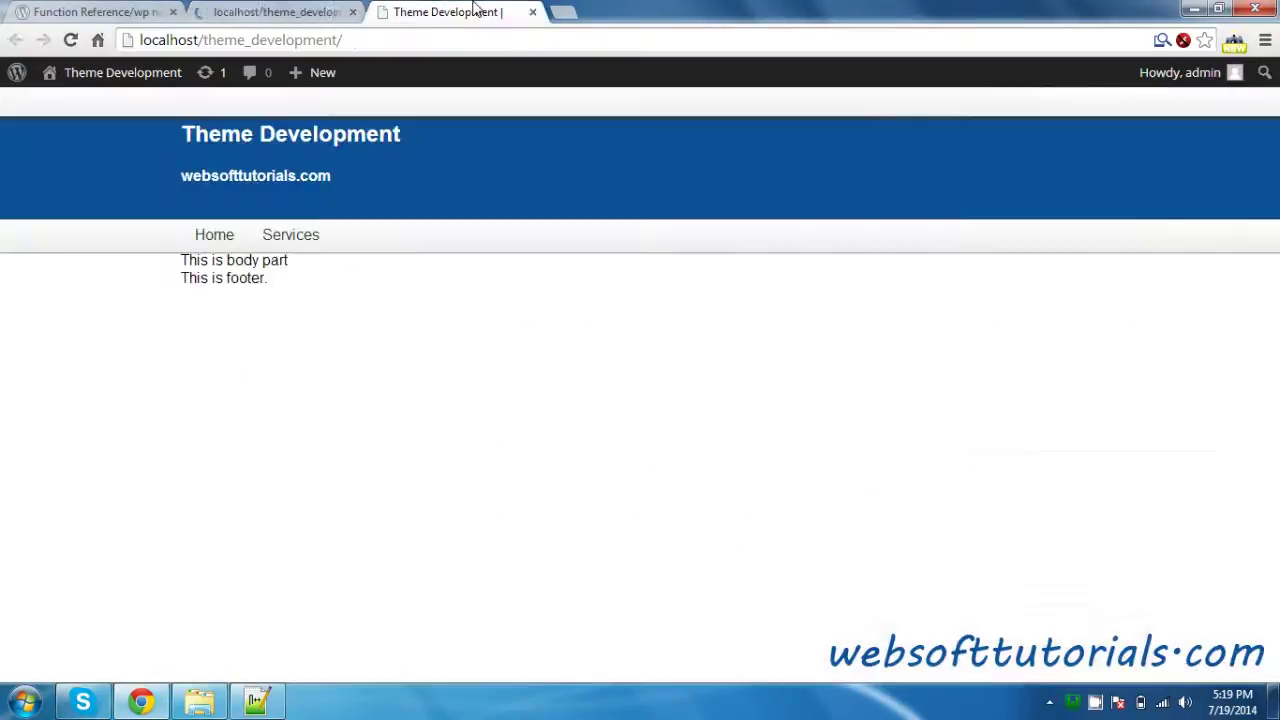
key("F5")
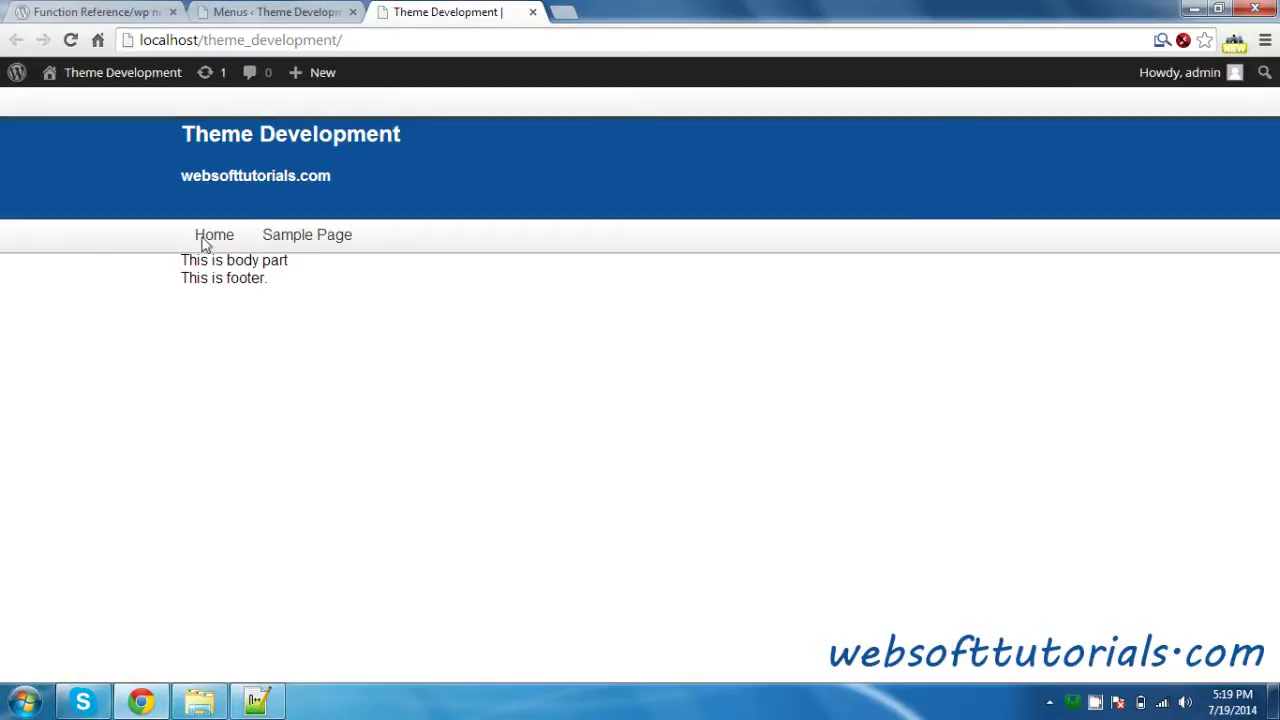
Step: Turn on 'Automatically add new top-level pages' for Menu 1 and save it
key("ctrl+shift+Tab")
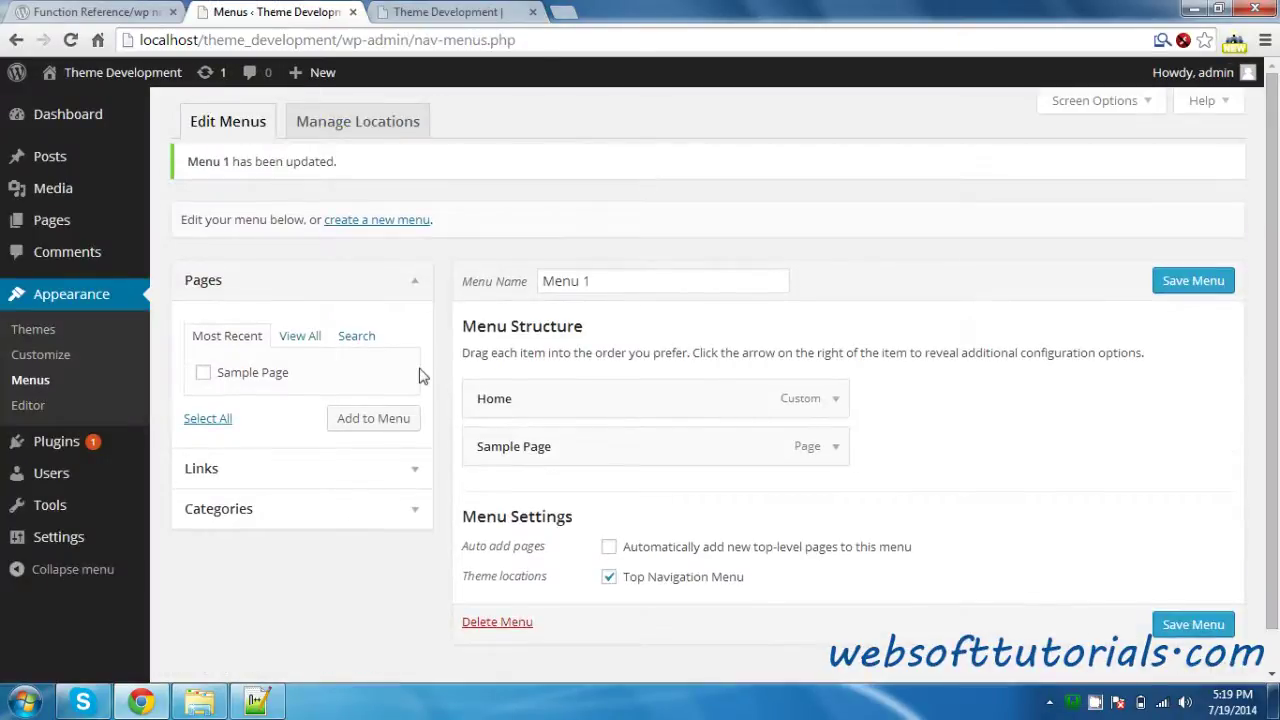
left_click(610, 549)
left_click(1205, 287)
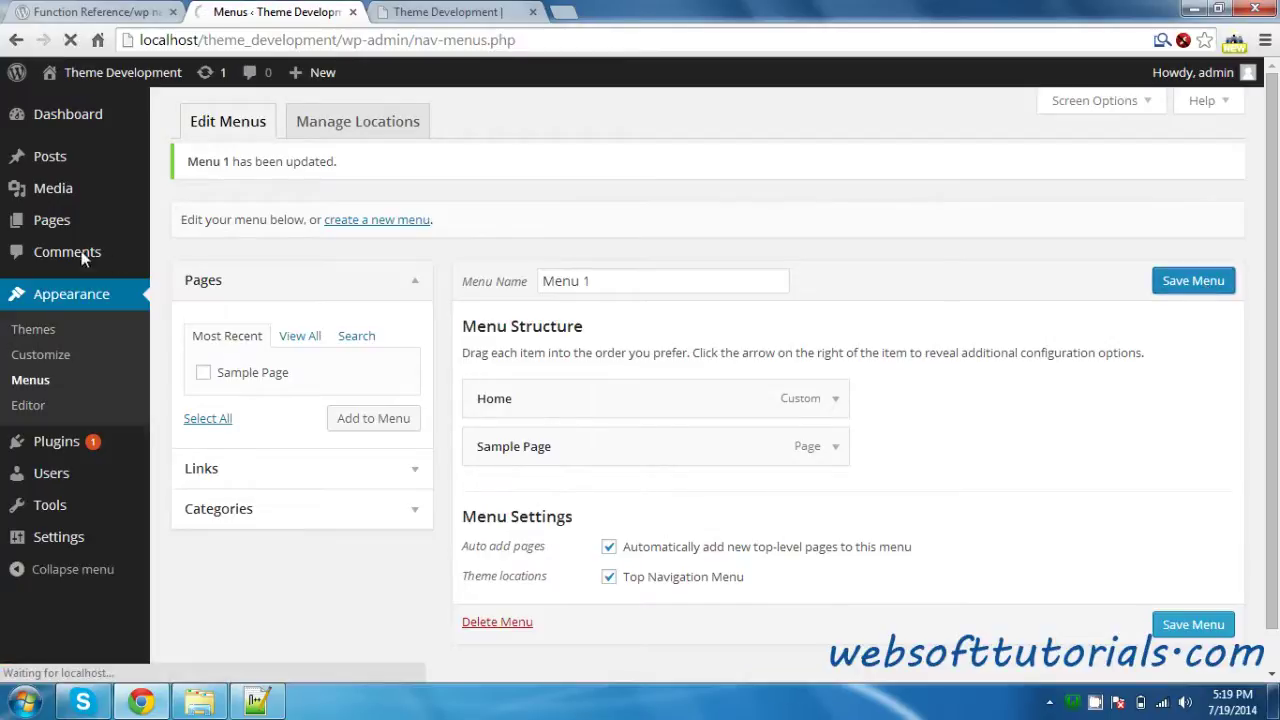
Step: Publish a new page titled 'Services' and reload the front page to see it in the menu
mouse_move(63, 223)
left_click(255, 262)
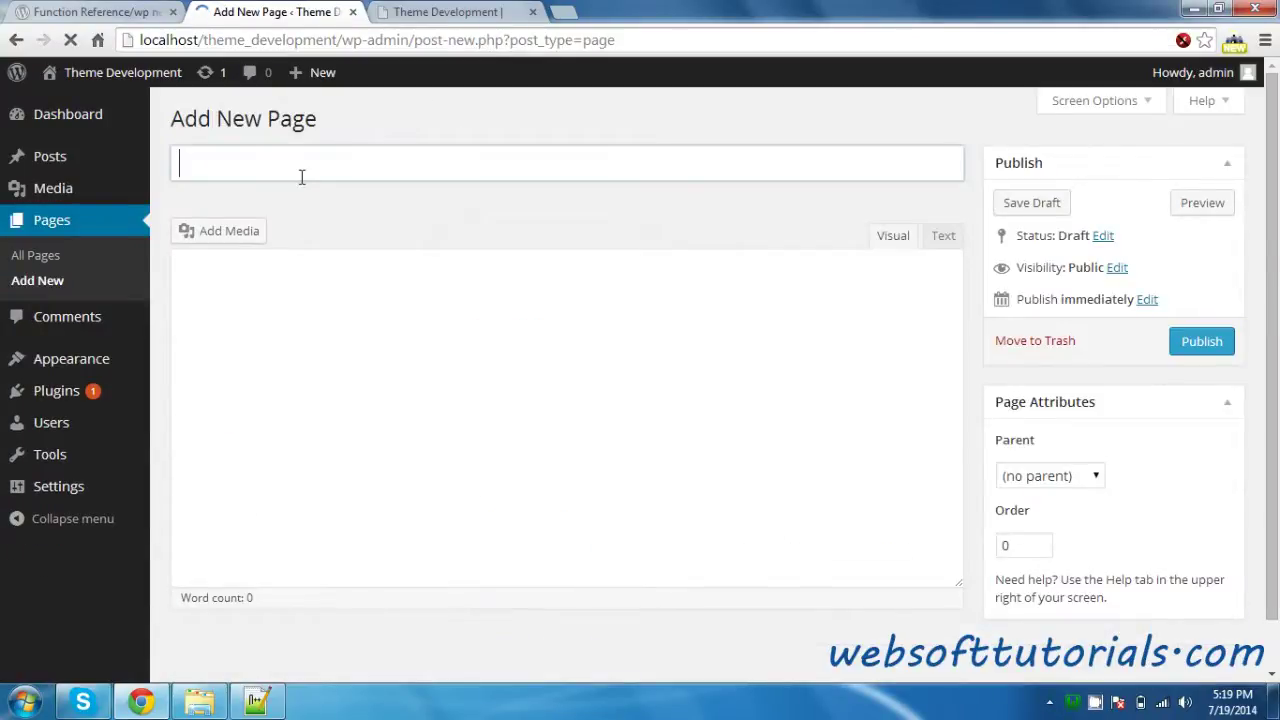
type("Ser")
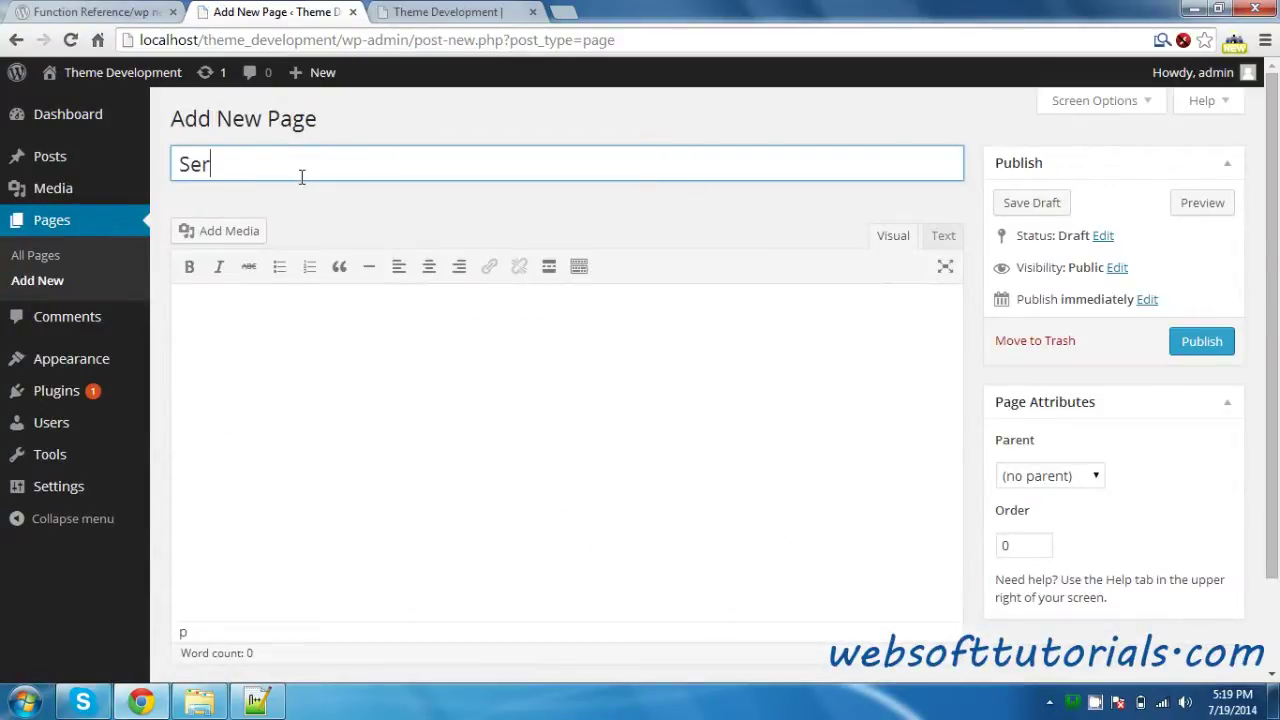
type("vices")
left_click(1200, 342)
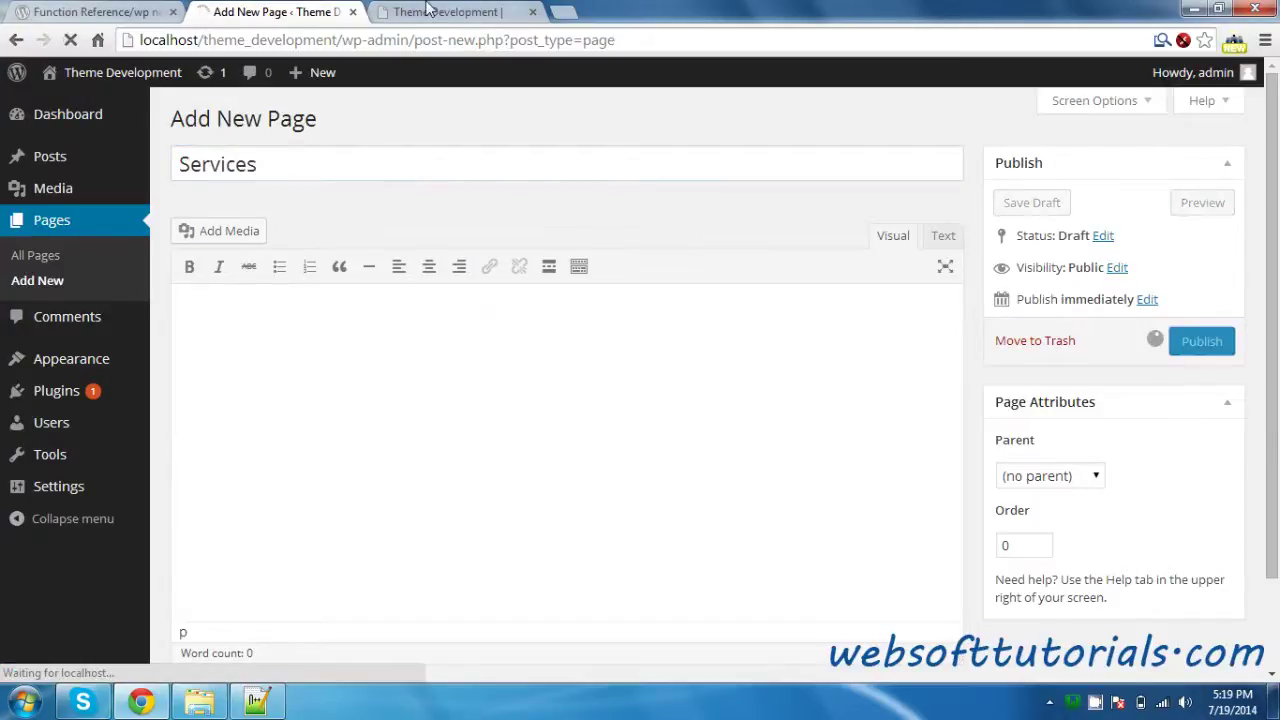
left_click(428, 10)
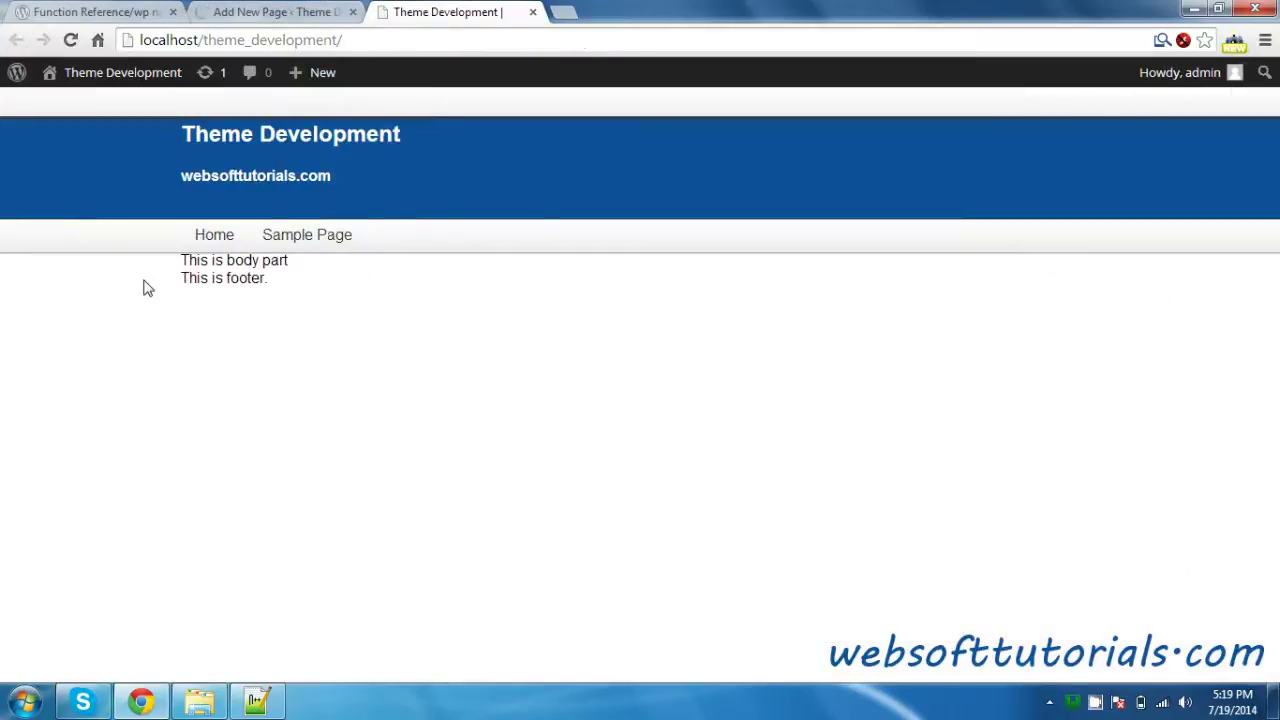
key("F5")
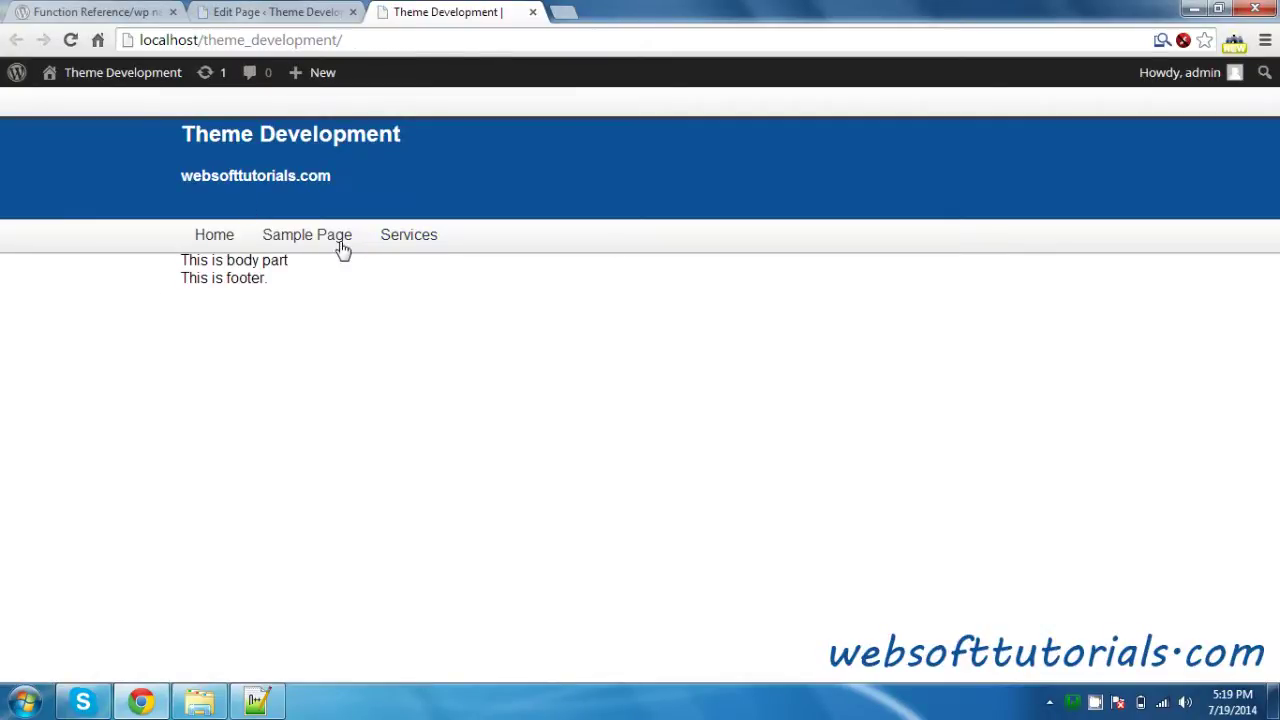
key("ctrl+shift+Tab")
Step: Move Services above Sample Page in Menu 1 and save the menu
mouse_move(127, 371)
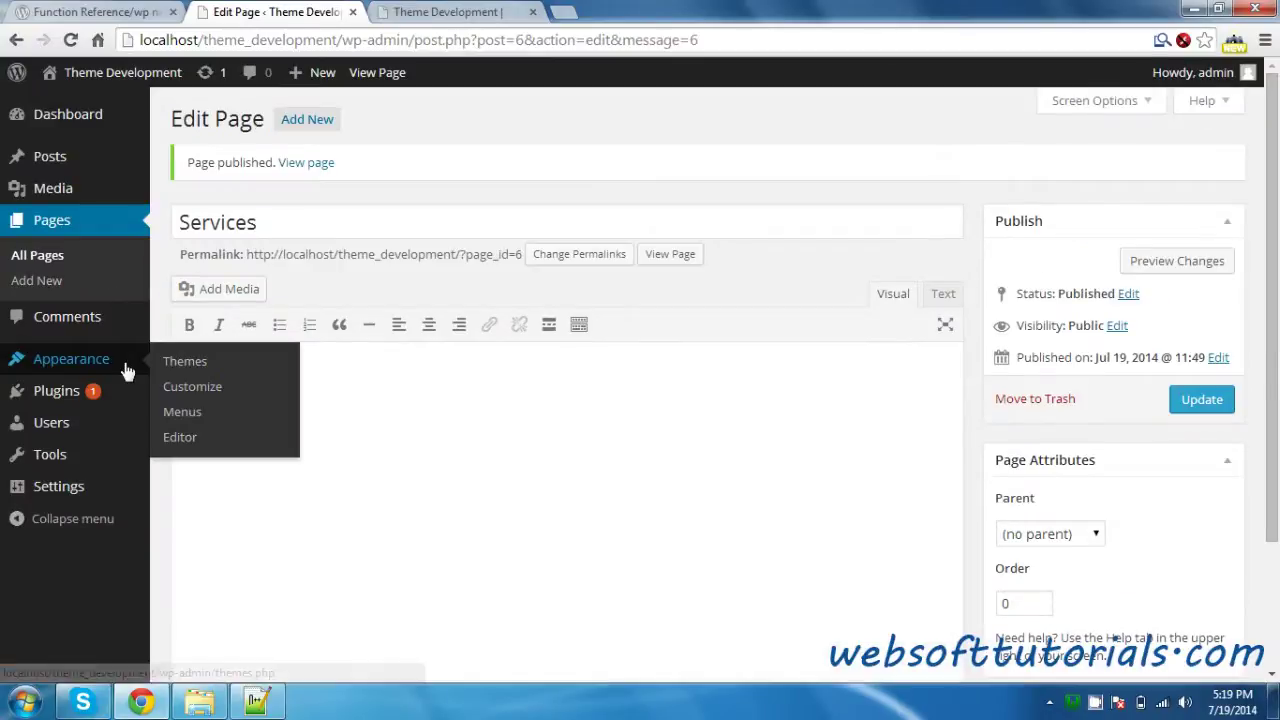
left_click(194, 413)
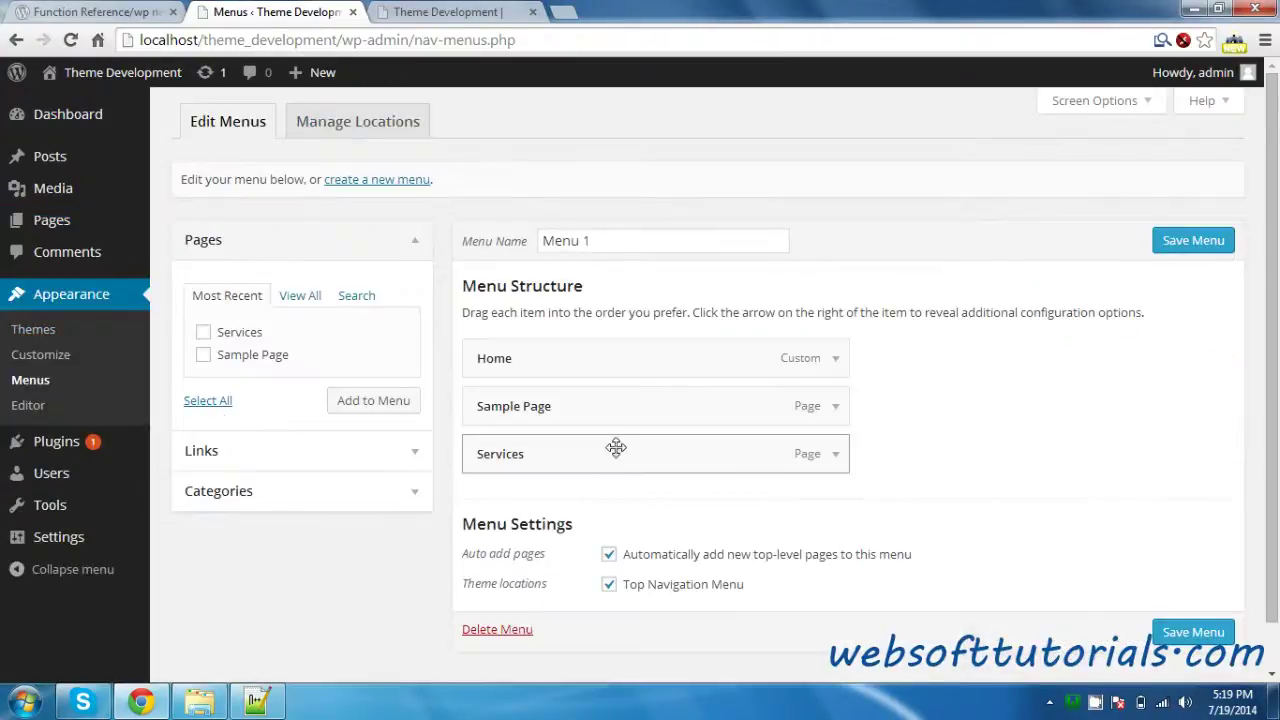
left_click_drag(614, 449, 597, 403)
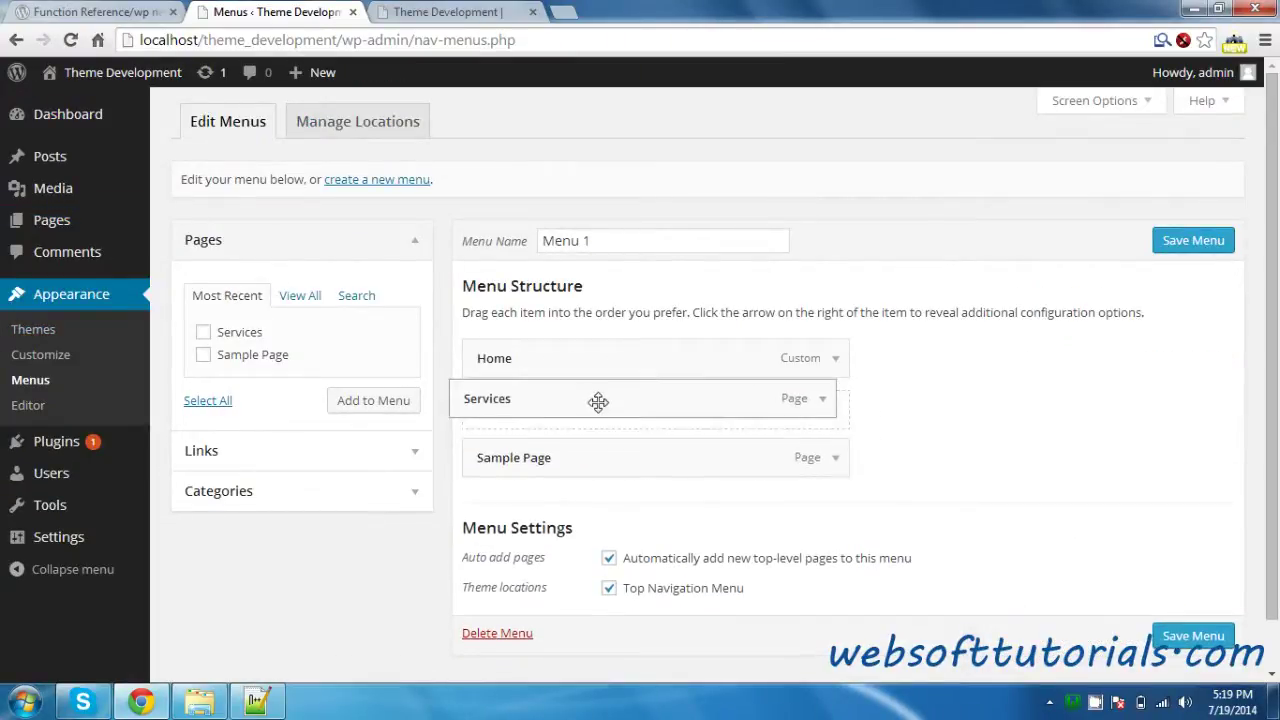
left_click(1193, 241)
Step: Reload the site front page to confirm the Home, Services, Sample Page order
left_click(447, 11)
right_click(4, 404)
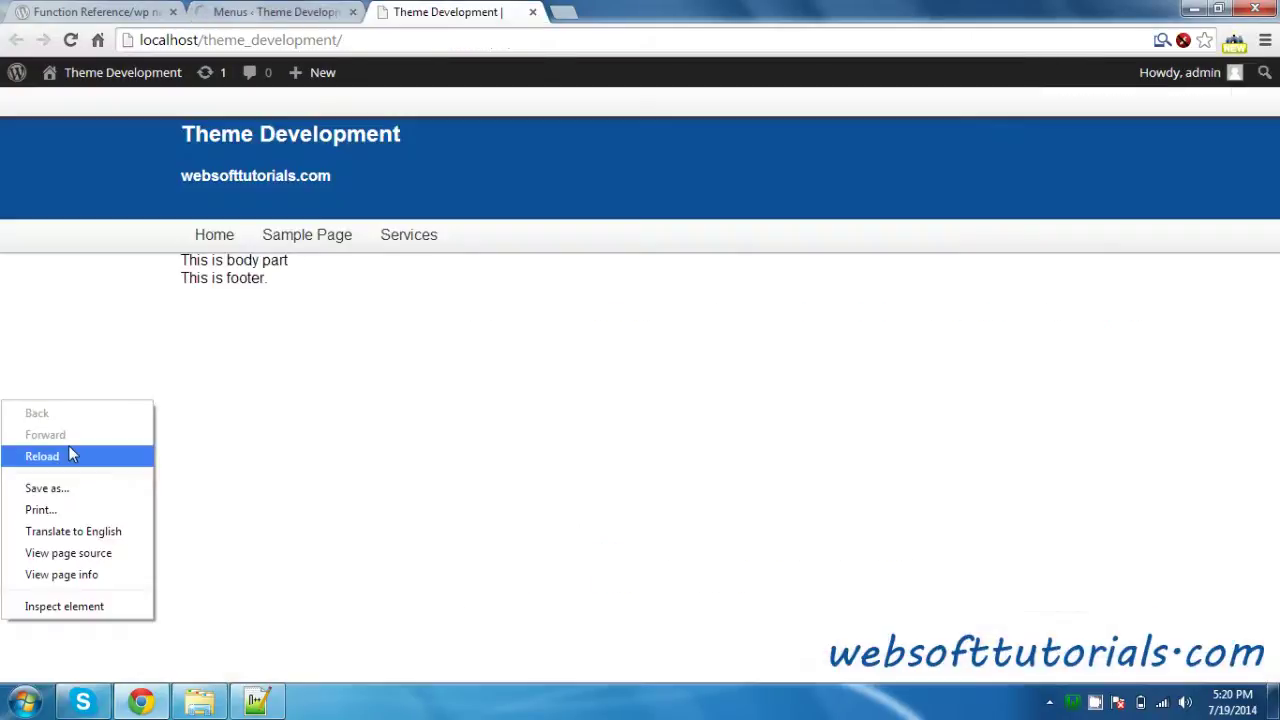
left_click(42, 456)
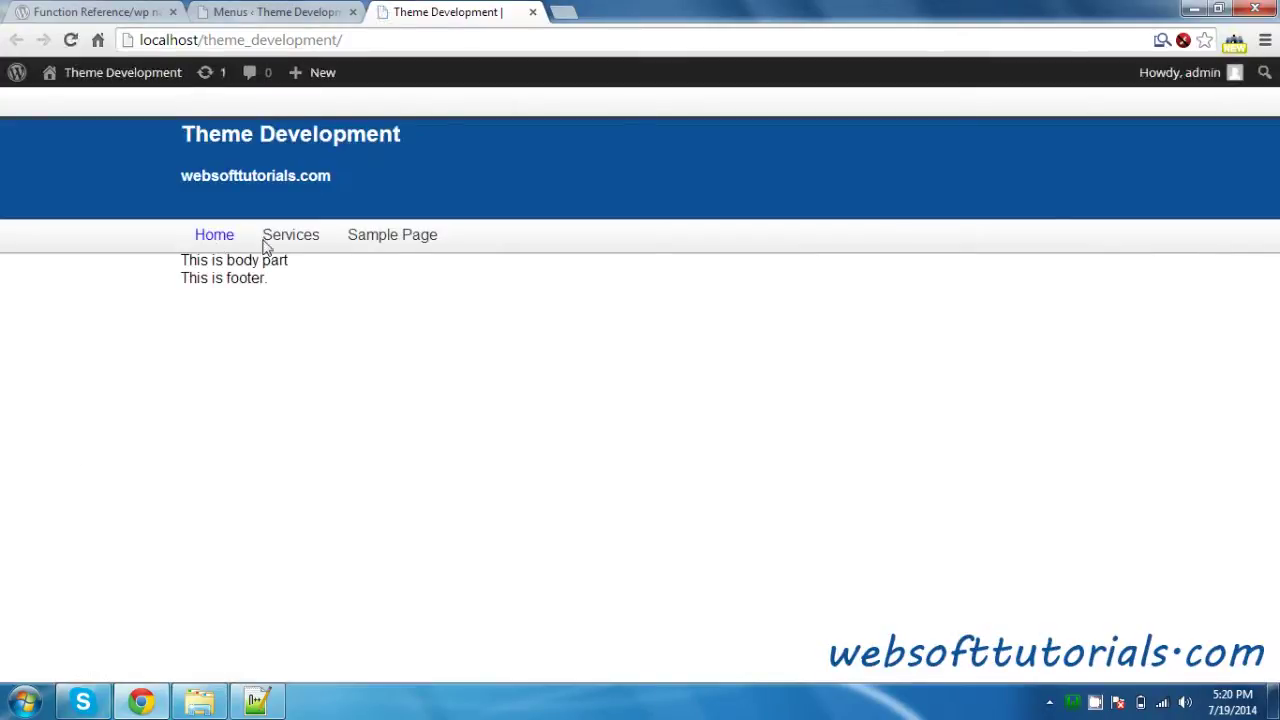
left_click(281, 11)
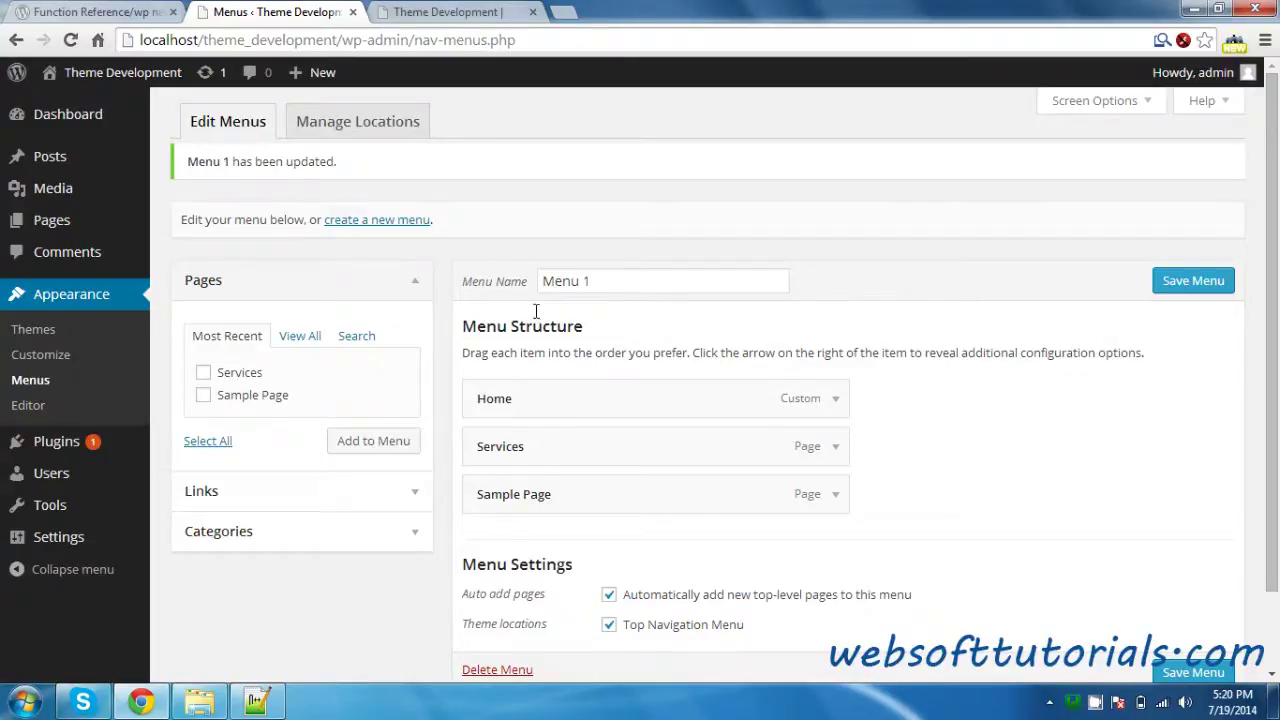
left_click(268, 704)
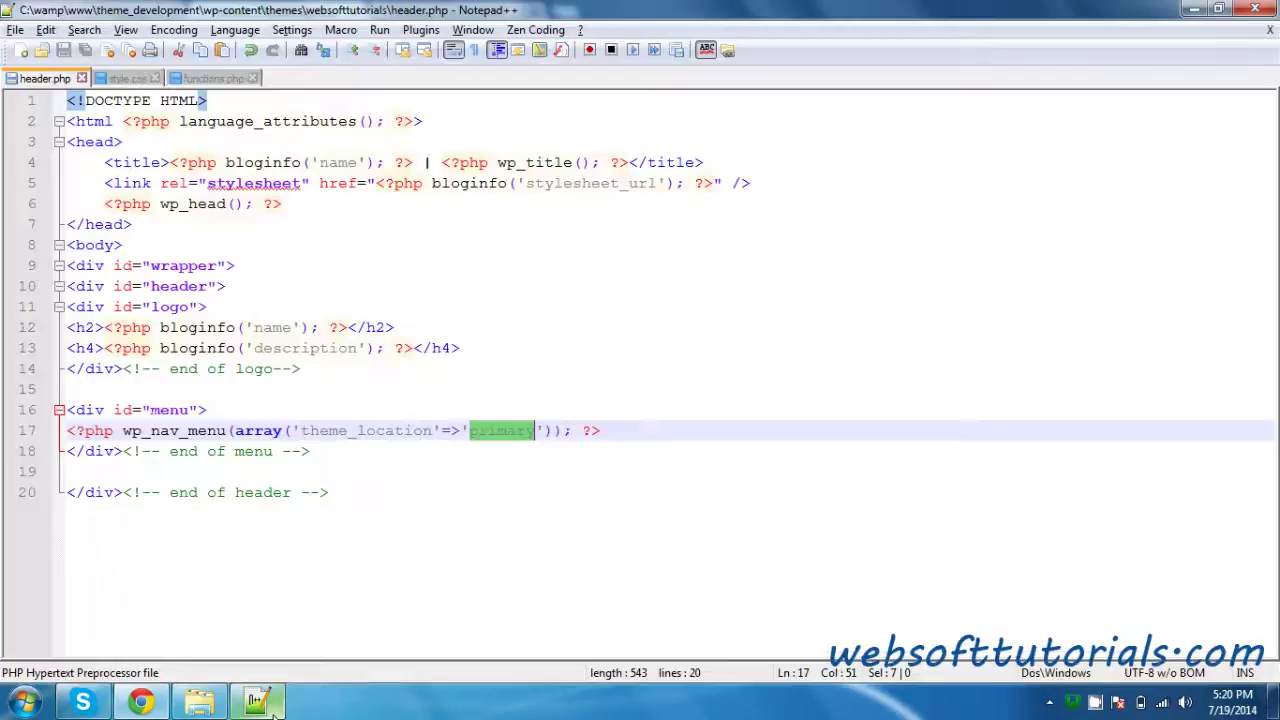
Step: Review the menu rules on lines 53–68 of style.css, ending at the a:hover rule
left_click(140, 80)
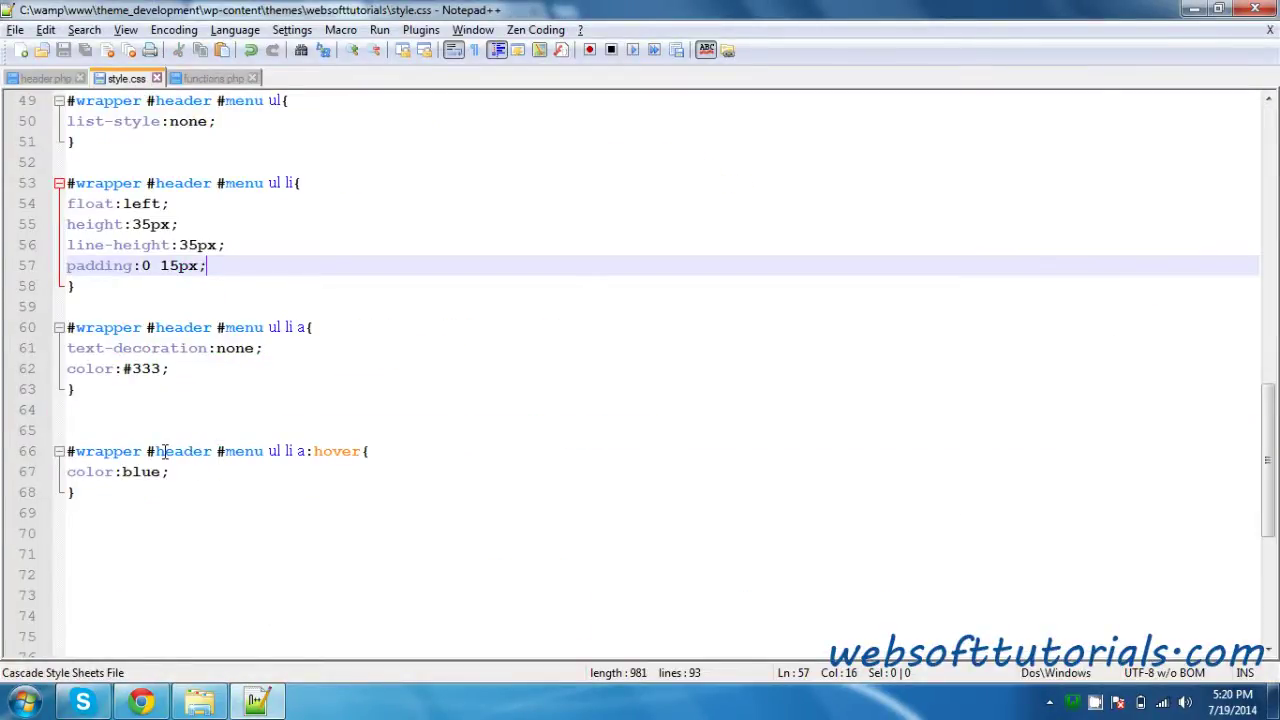
left_click_drag(135, 510, 66, 183)
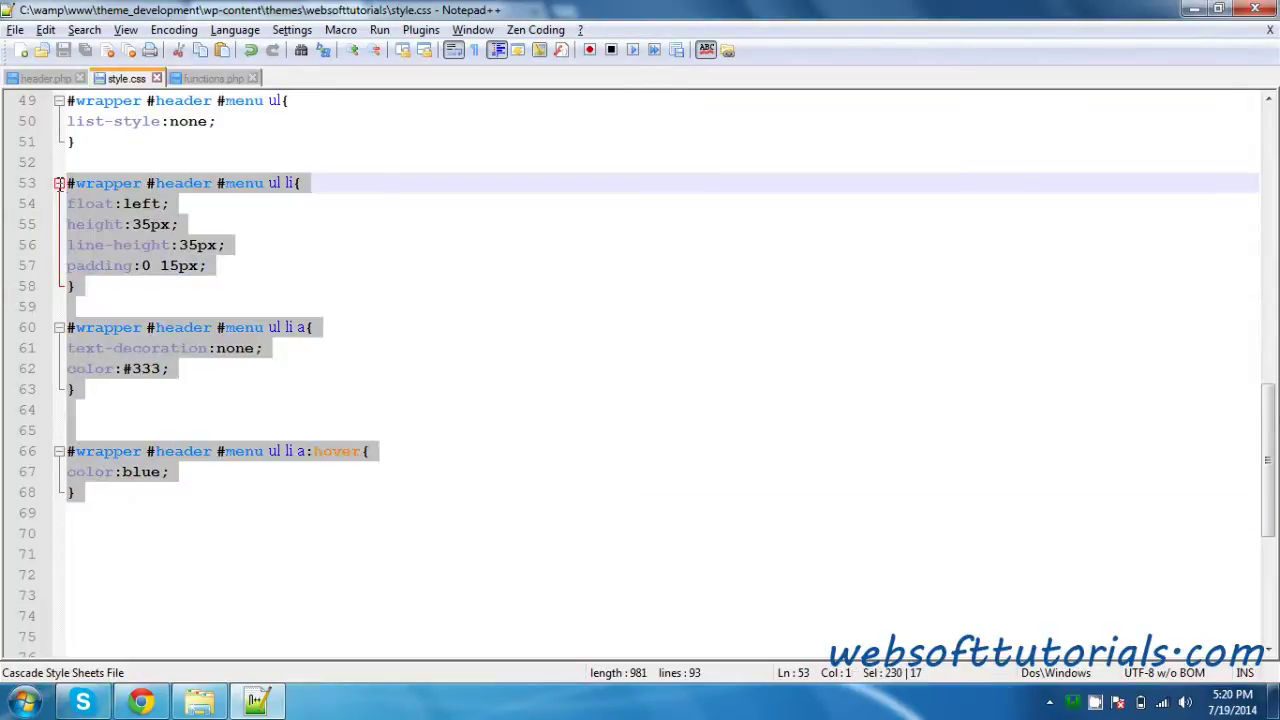
left_click(155, 307)
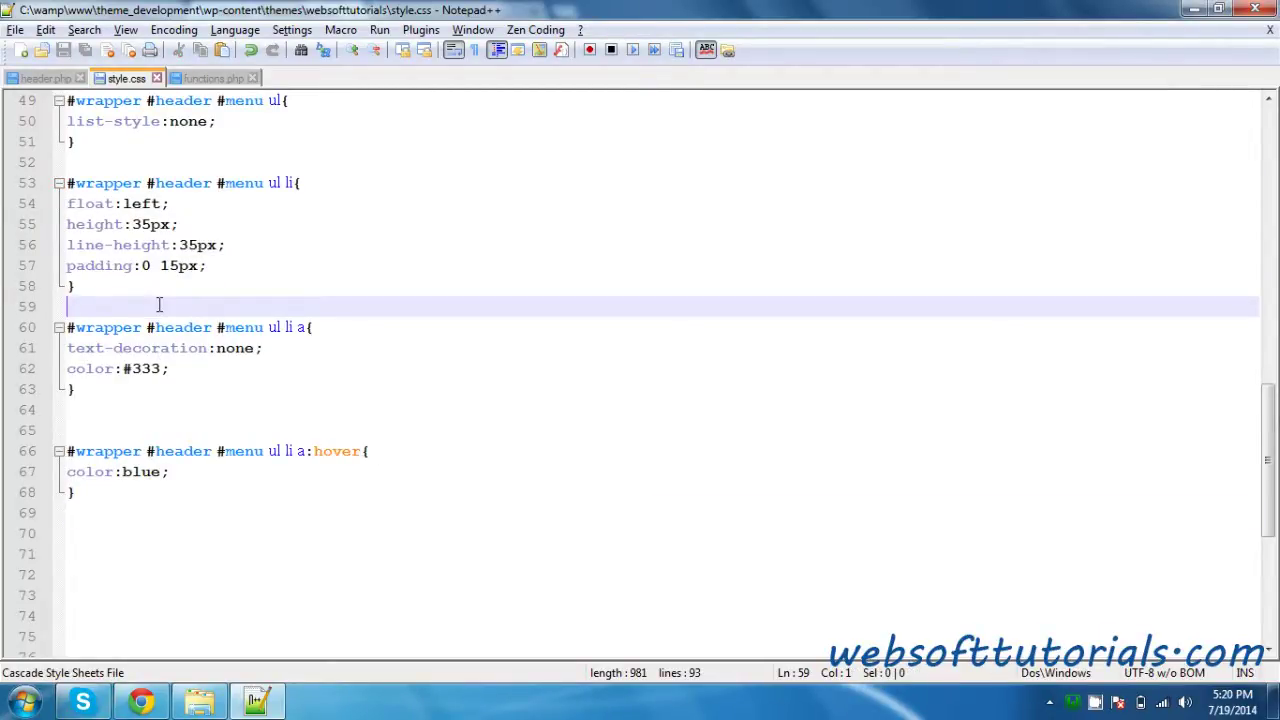
left_click(130, 497)
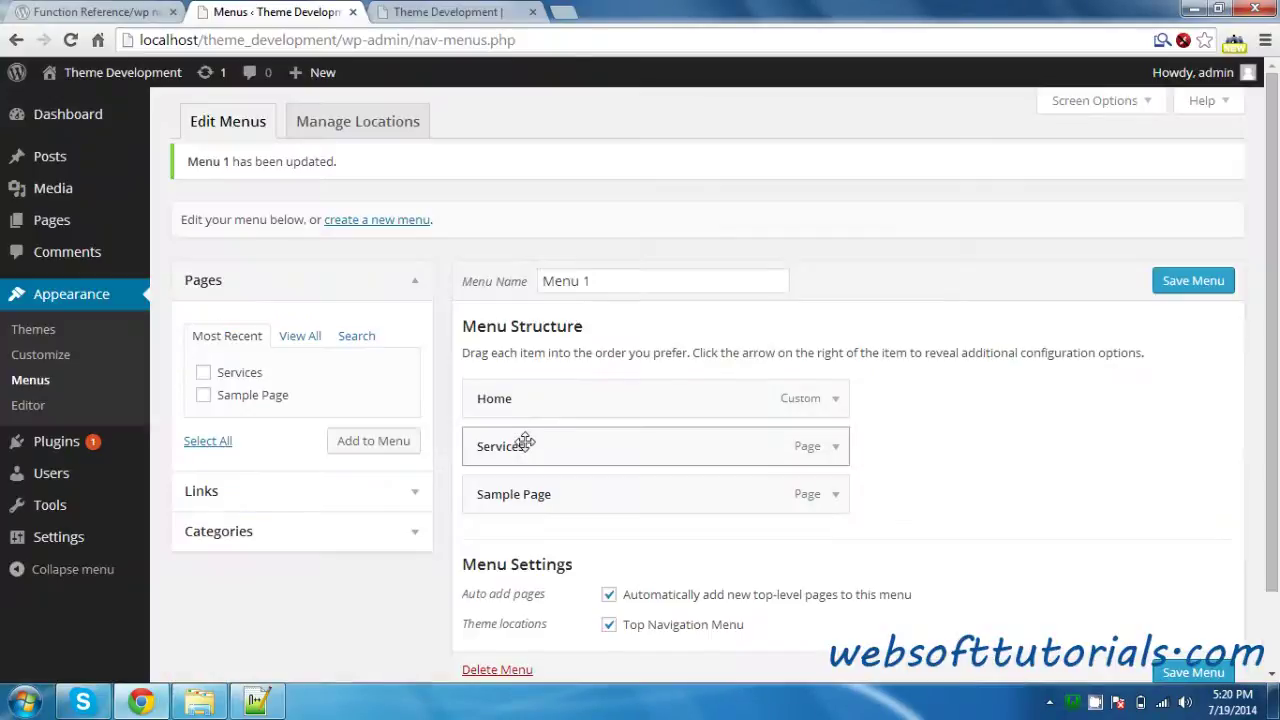
left_click_drag(525, 443, 580, 445)
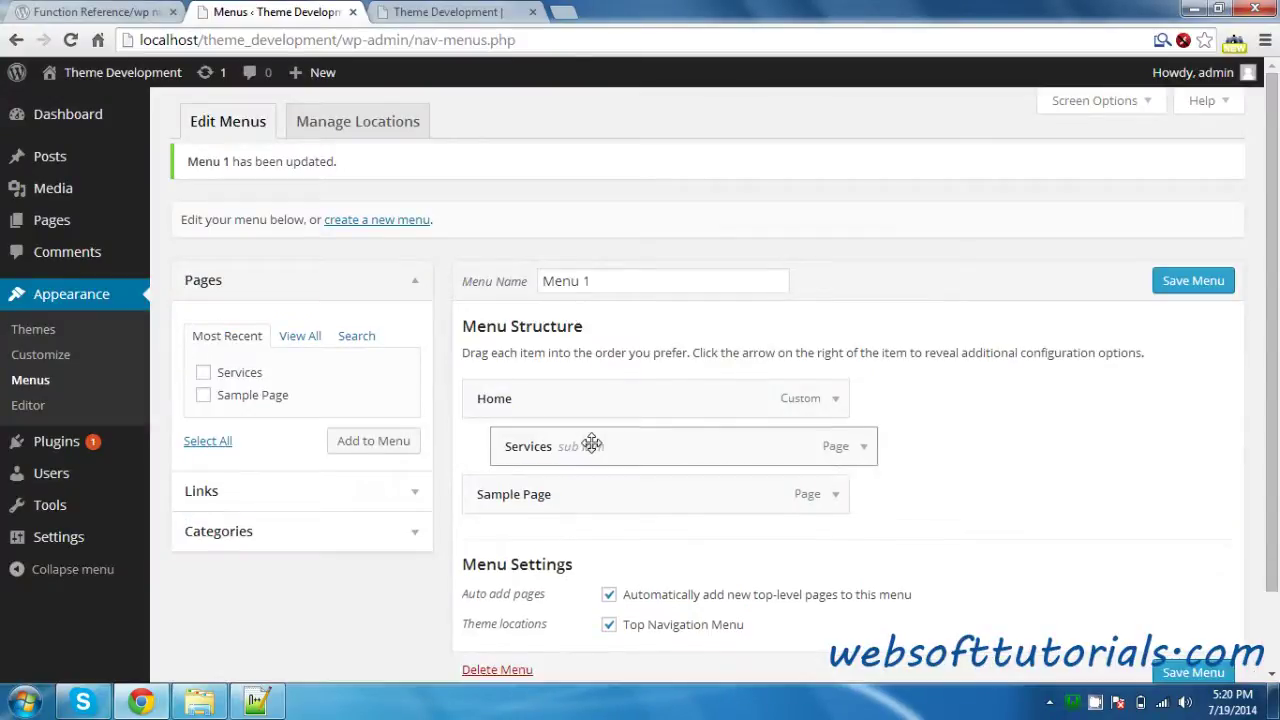
left_click(1217, 291)
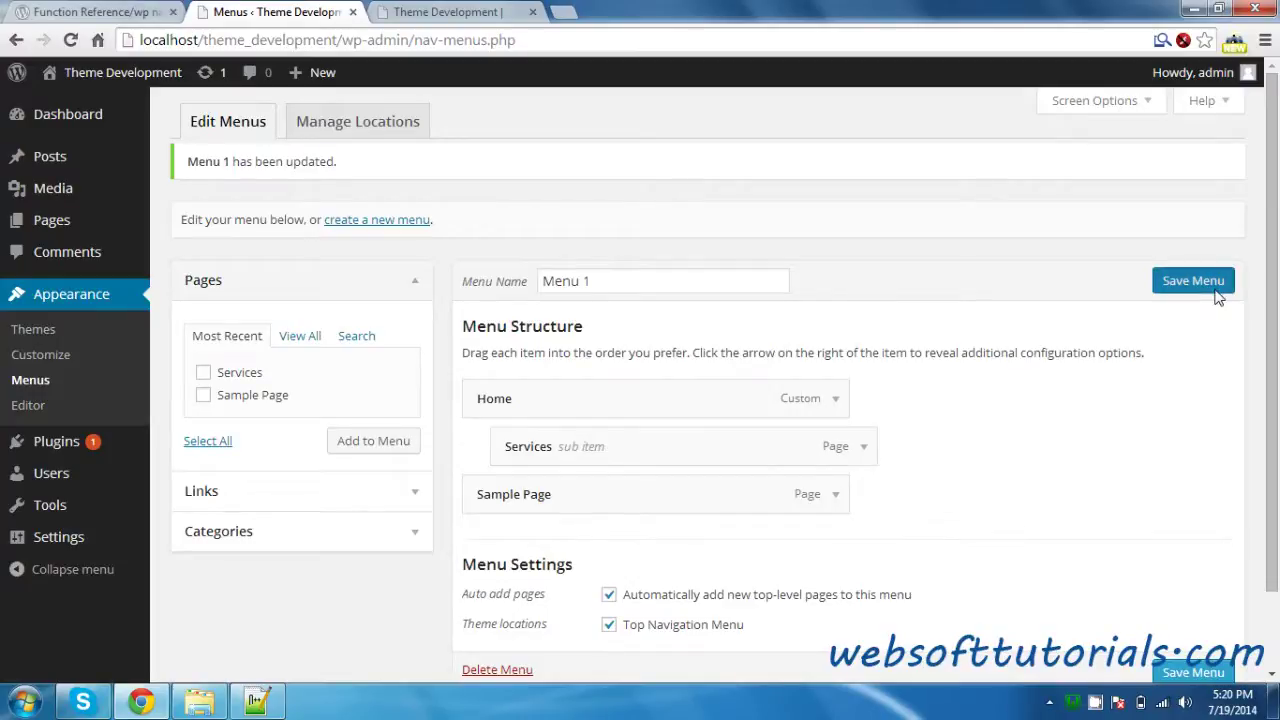
key("ctrl+Tab")
right_click(26, 379)
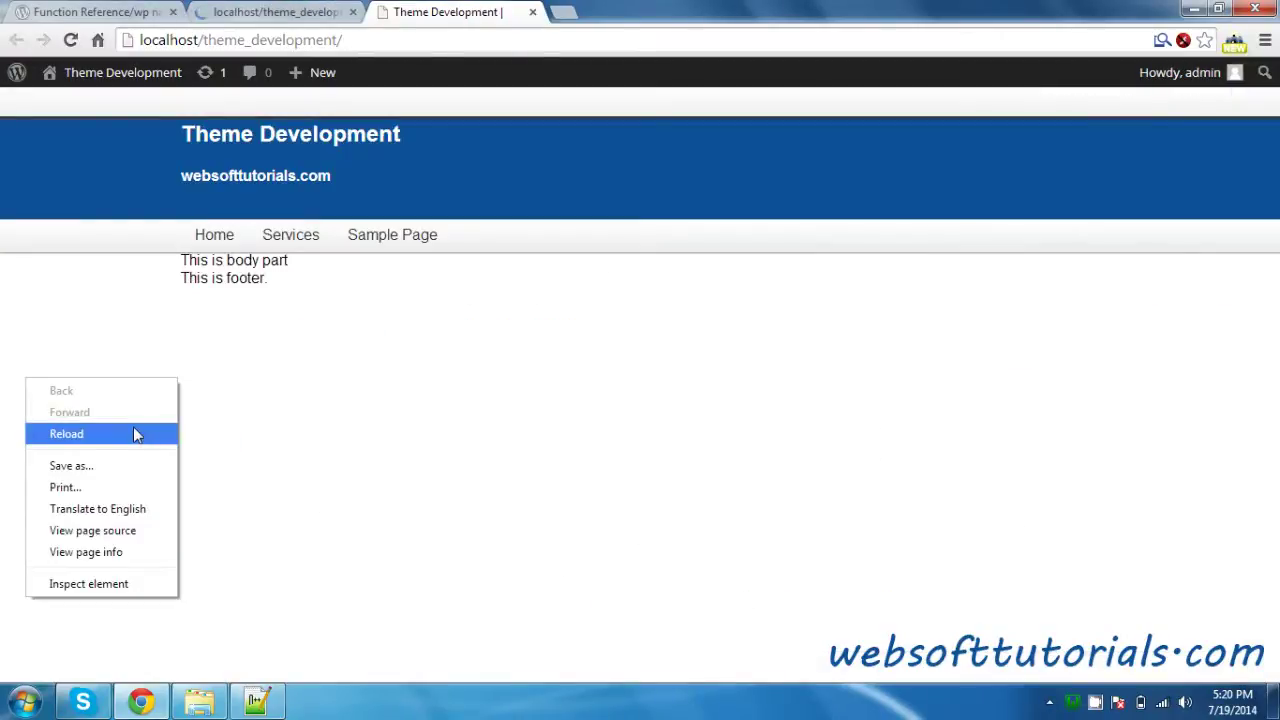
left_click(136, 434)
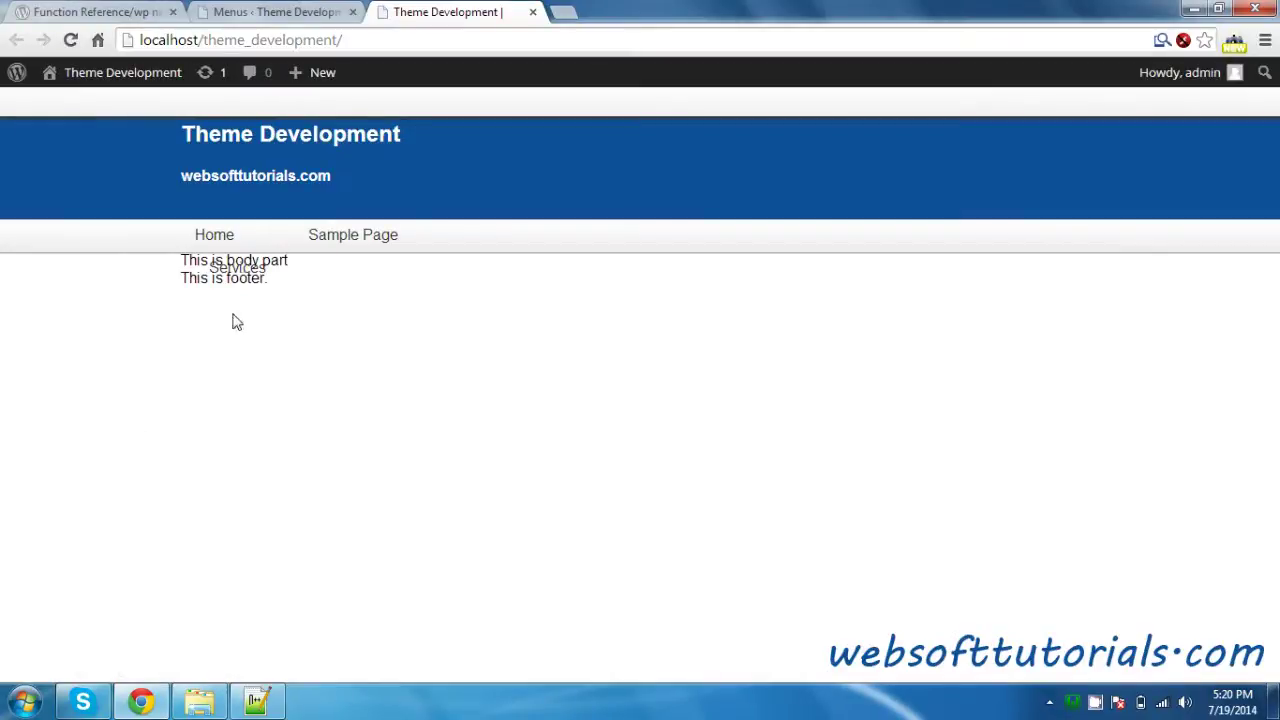
left_click(287, 11)
key("alt+Tab")
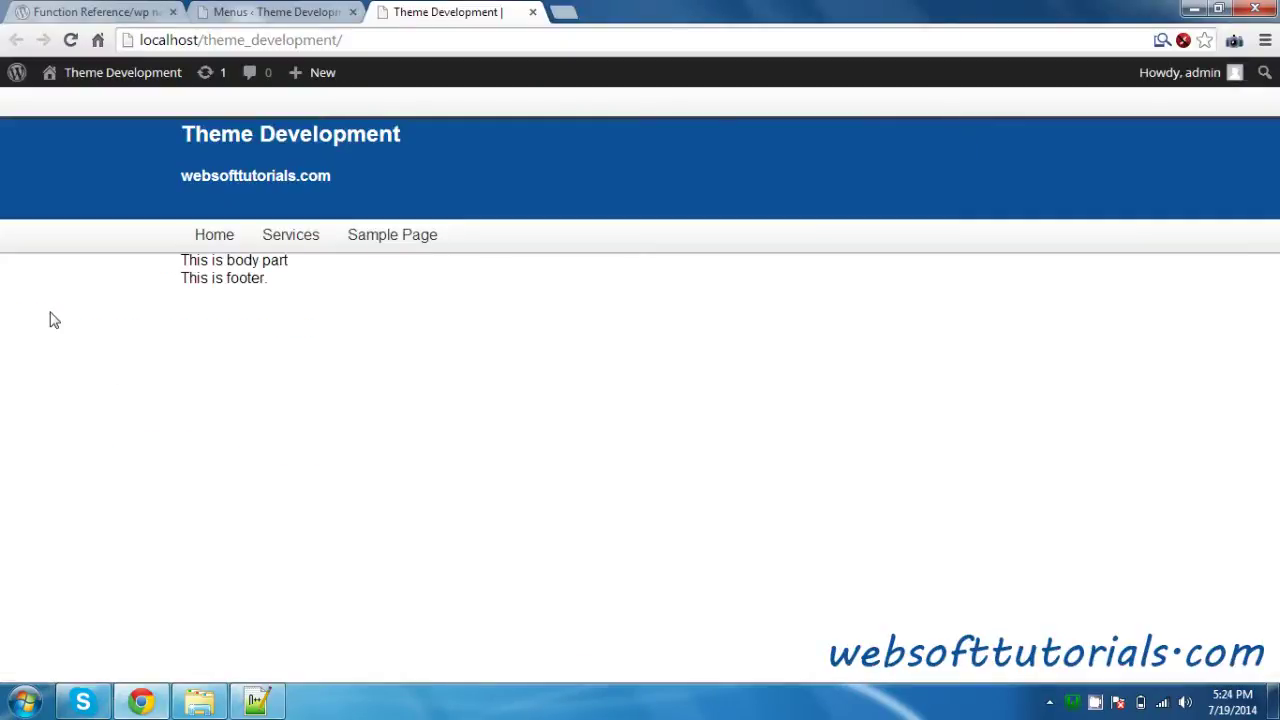
left_click(318, 12)
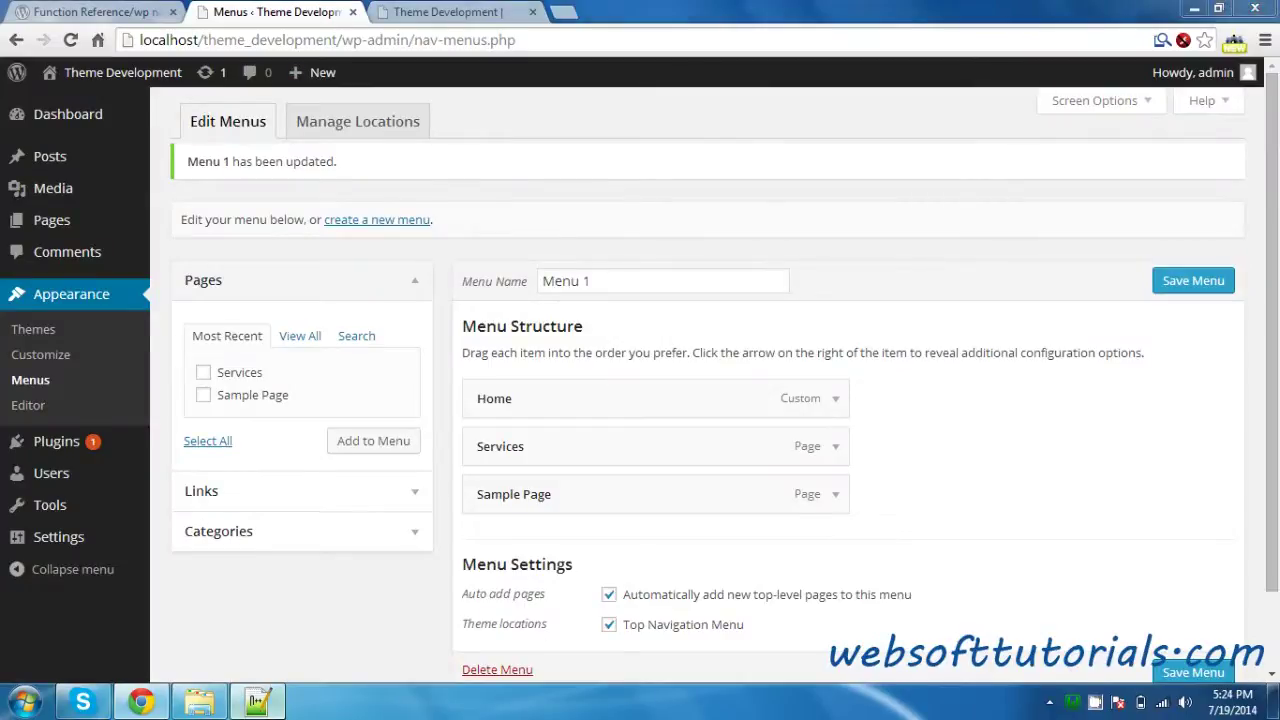
key("alt+Tab")
Step: Duplicate the menu registration block of functions.php as lines 9–13
left_click(190, 80)
left_click(204, 226)
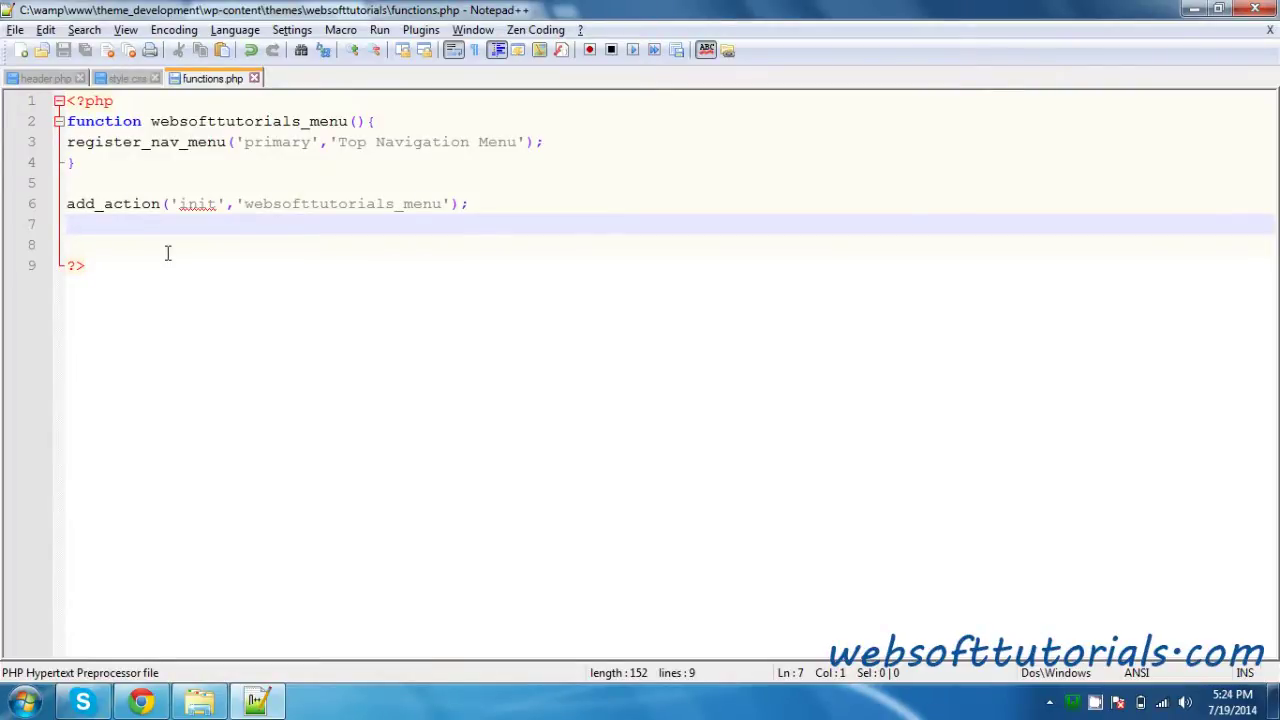
left_click_drag(420, 214, 62, 127)
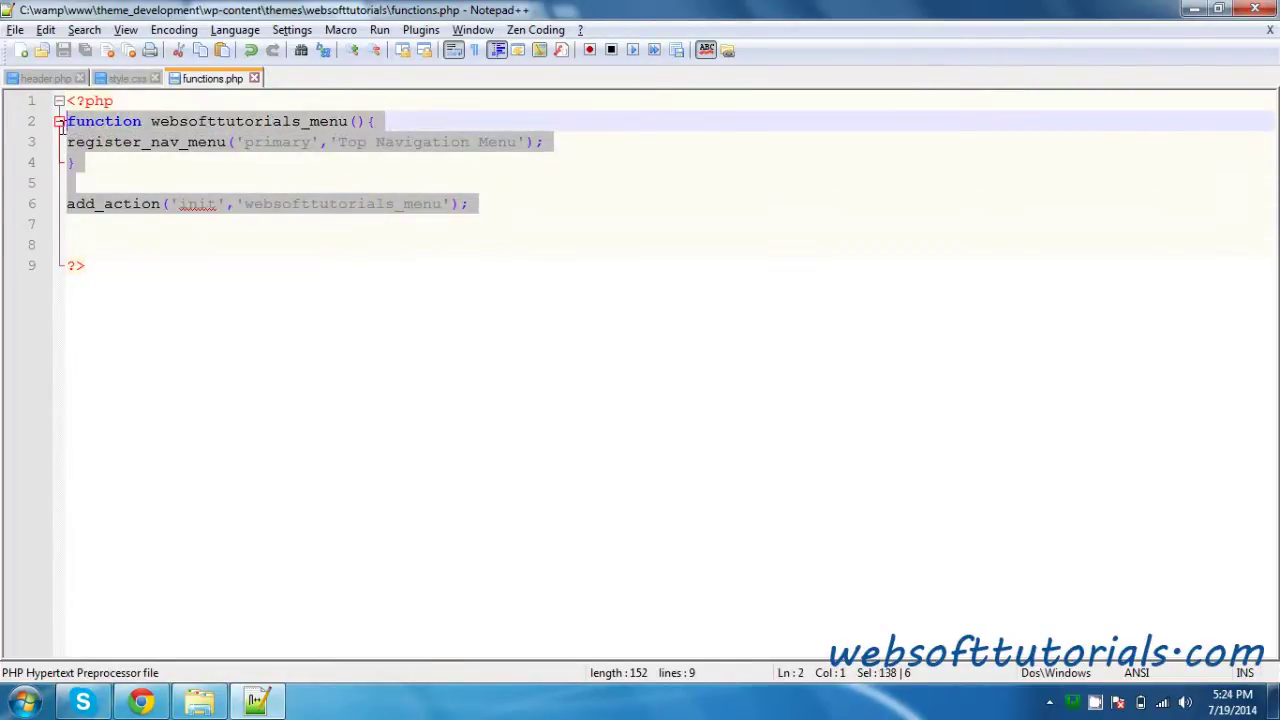
key("ctrl+c")
key("Right")
key("Return")
key("Return")
key("ctrl+v")
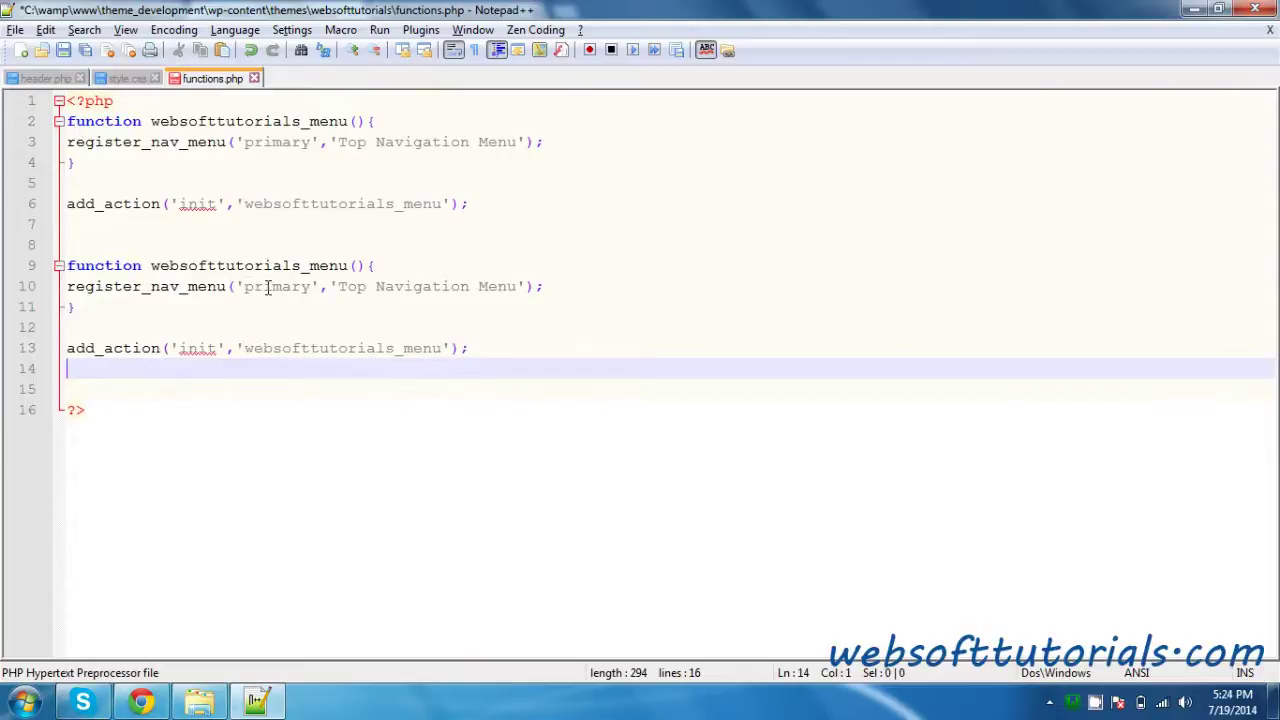
Step: Rename the copy to websofttutorials_footer_menu, including its init hook, and label it 'Footer Navigation Menu'
left_click(300, 266)
type("_f")
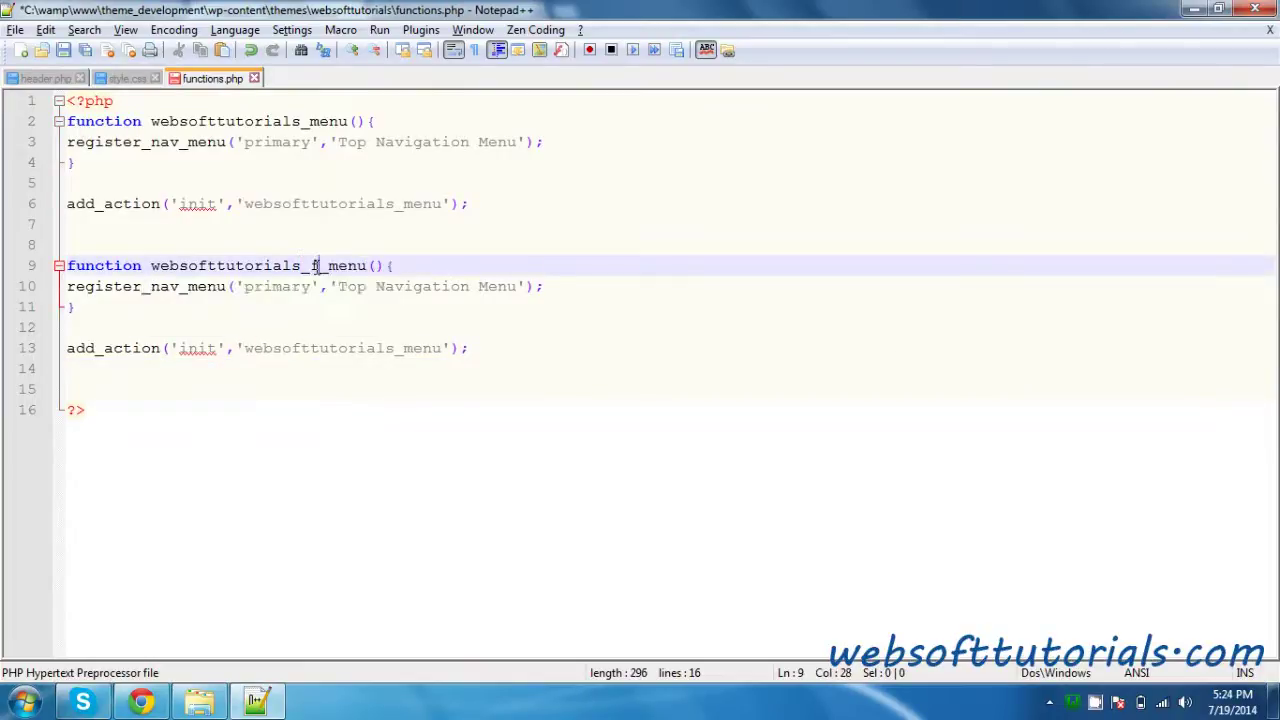
type("ooter")
left_click(360, 265)
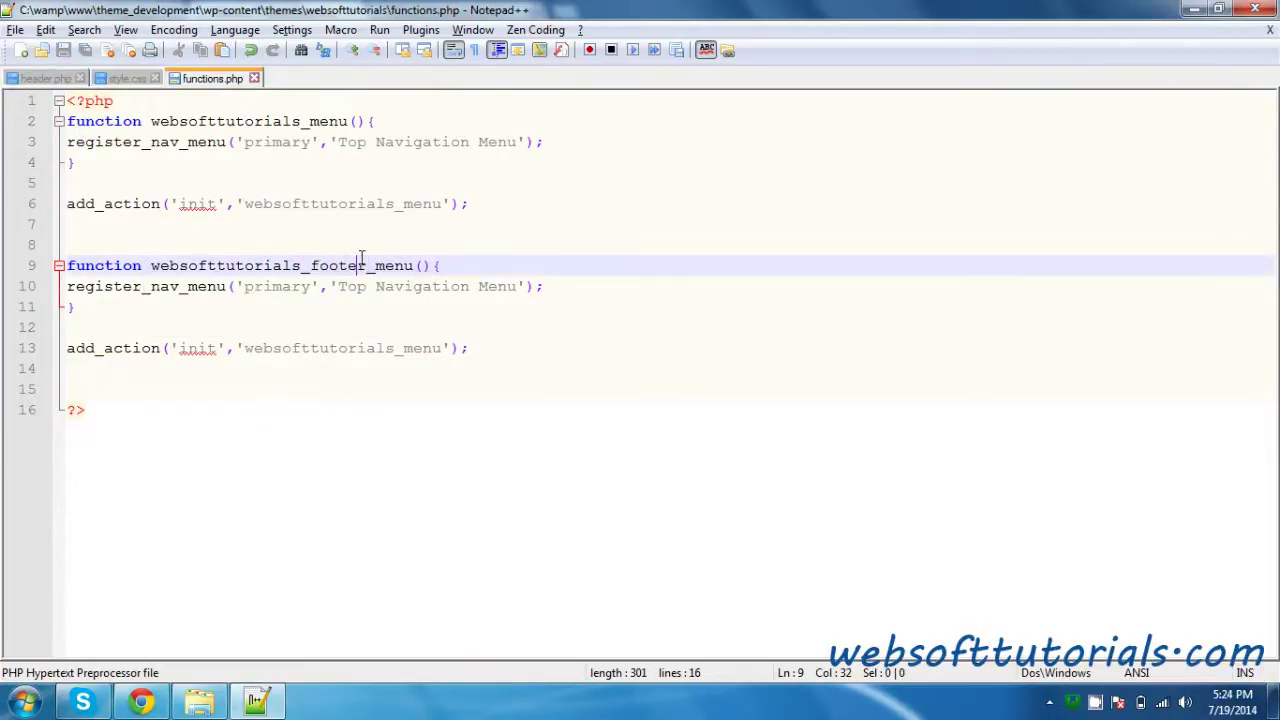
double_click(340, 265)
double_click(340, 348)
key("ctrl+v")
double_click(350, 286)
type("Footer")
key("ctrl+s")
Step: Change the copied location name from primary to footer and save functions.php
double_click(268, 287)
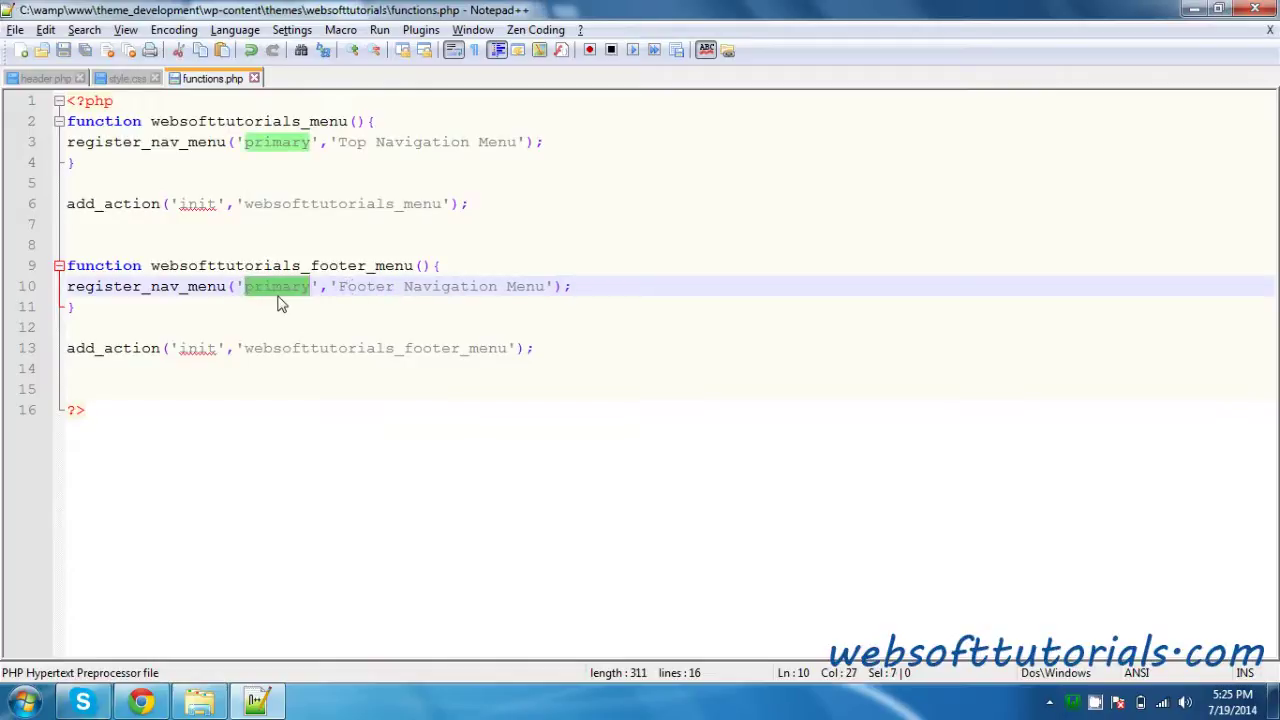
type("foote")
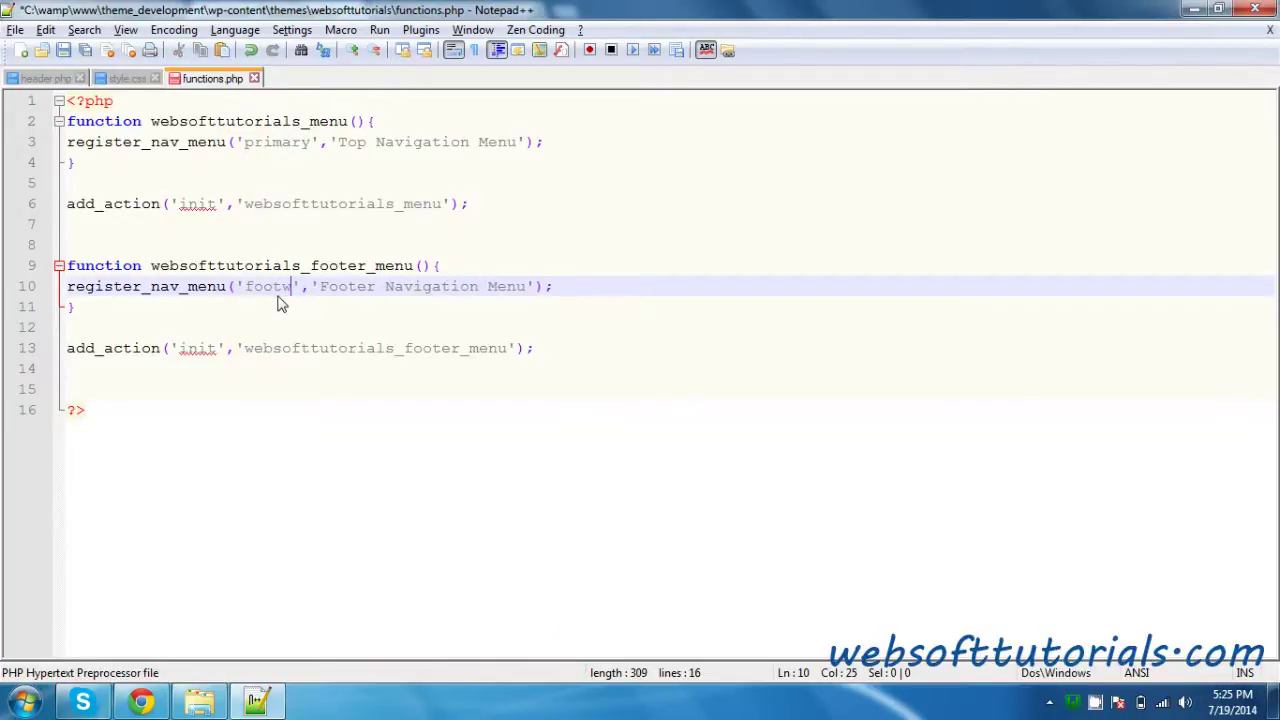
type("r")
key("ctrl+s")
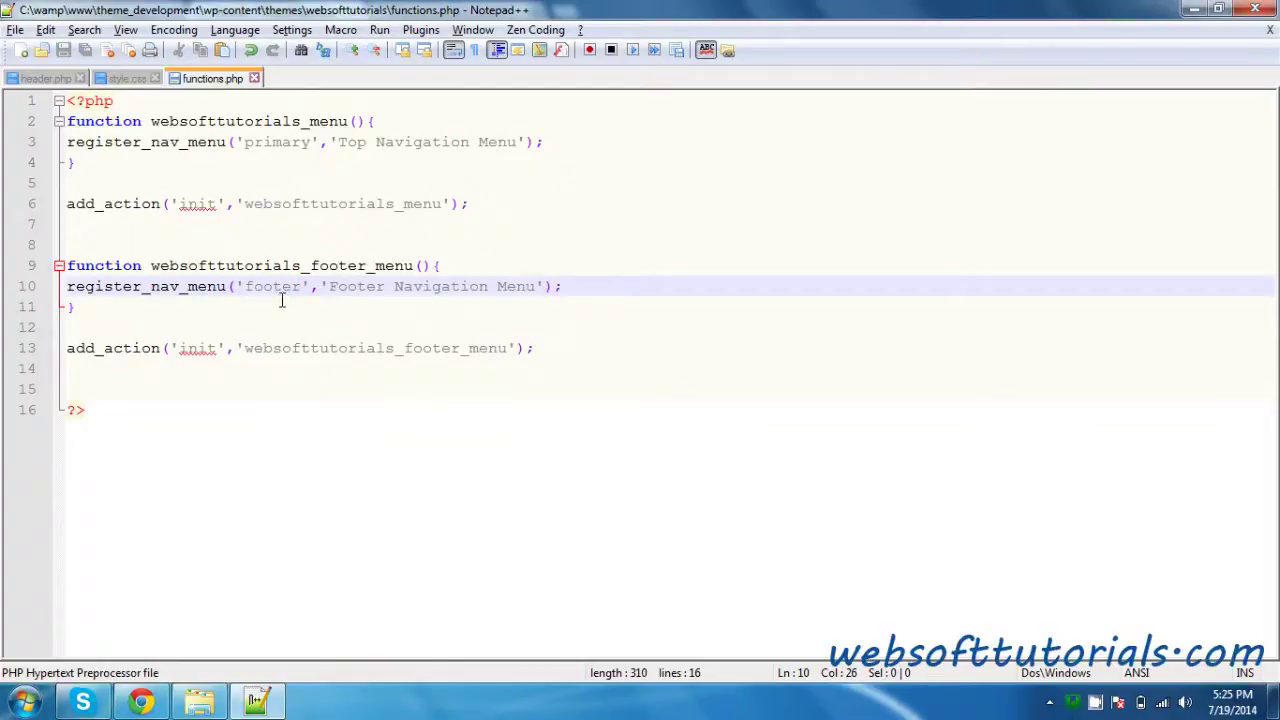
key("alt+Tab")
Step: Reload the Menus page and scroll to Menu Settings to find the Footer Navigation Menu location
left_click(401, 40)
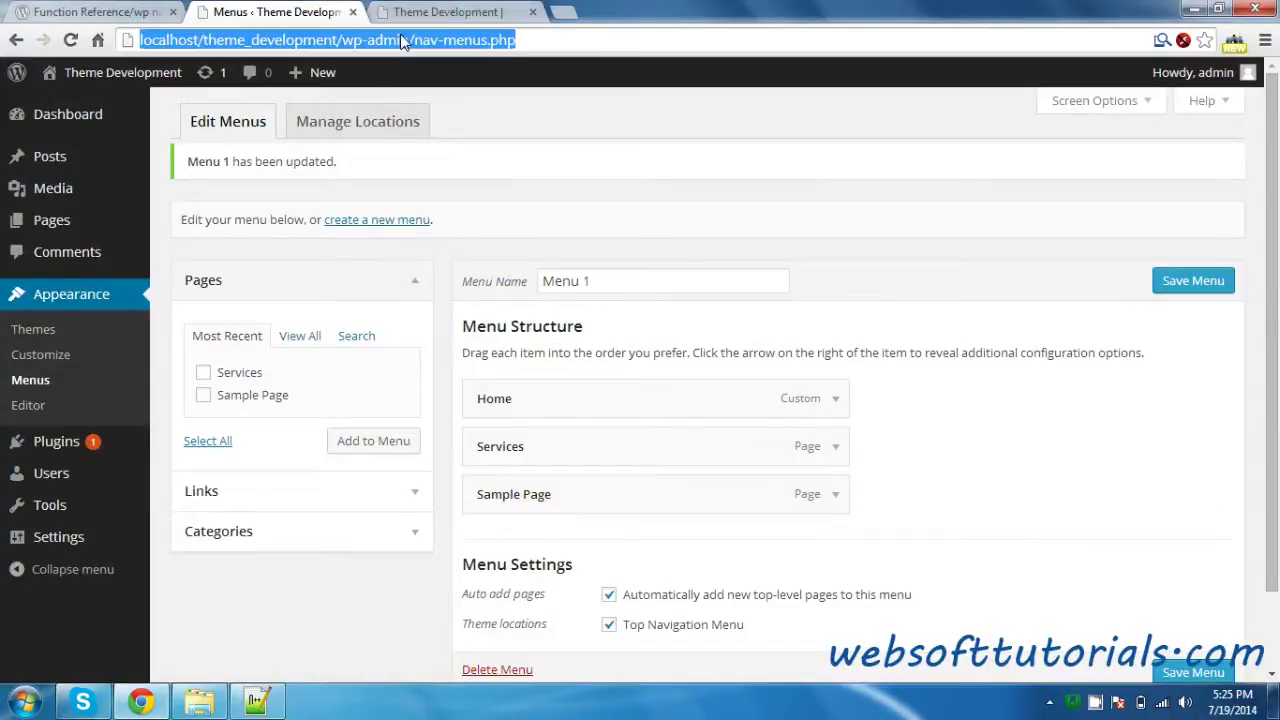
key("Return")
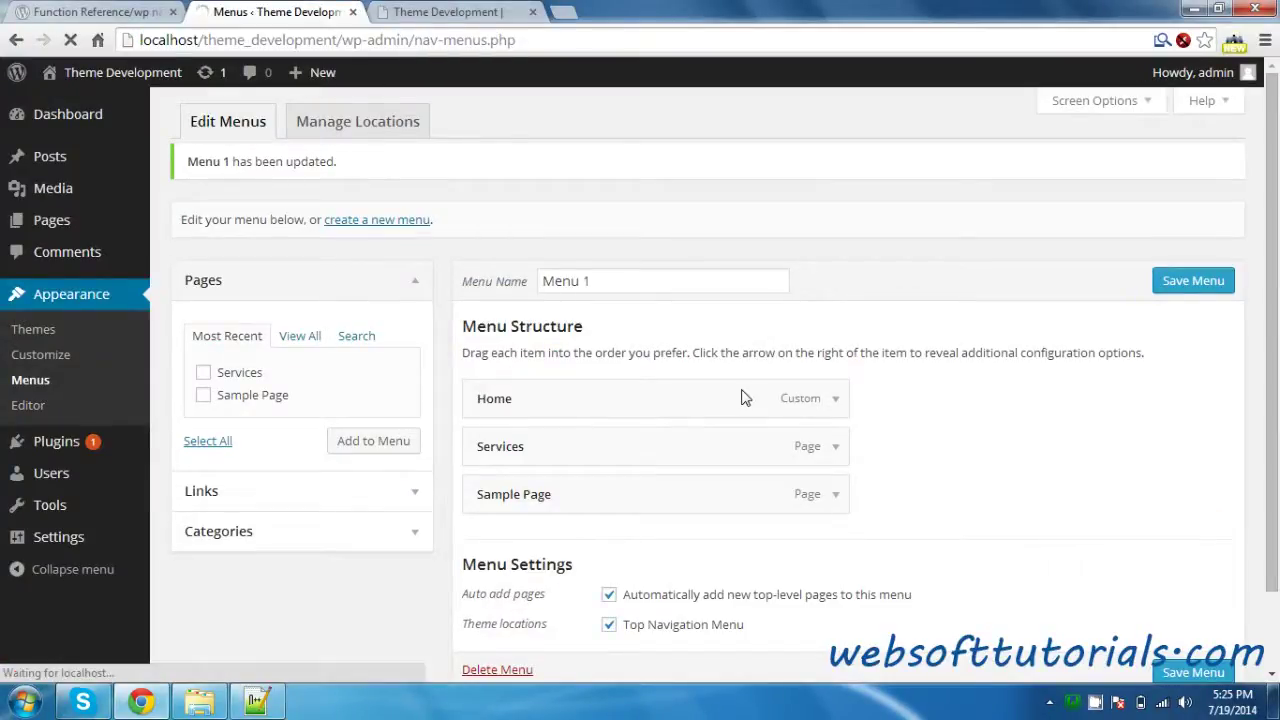
scroll(343, 189, "down", 2)
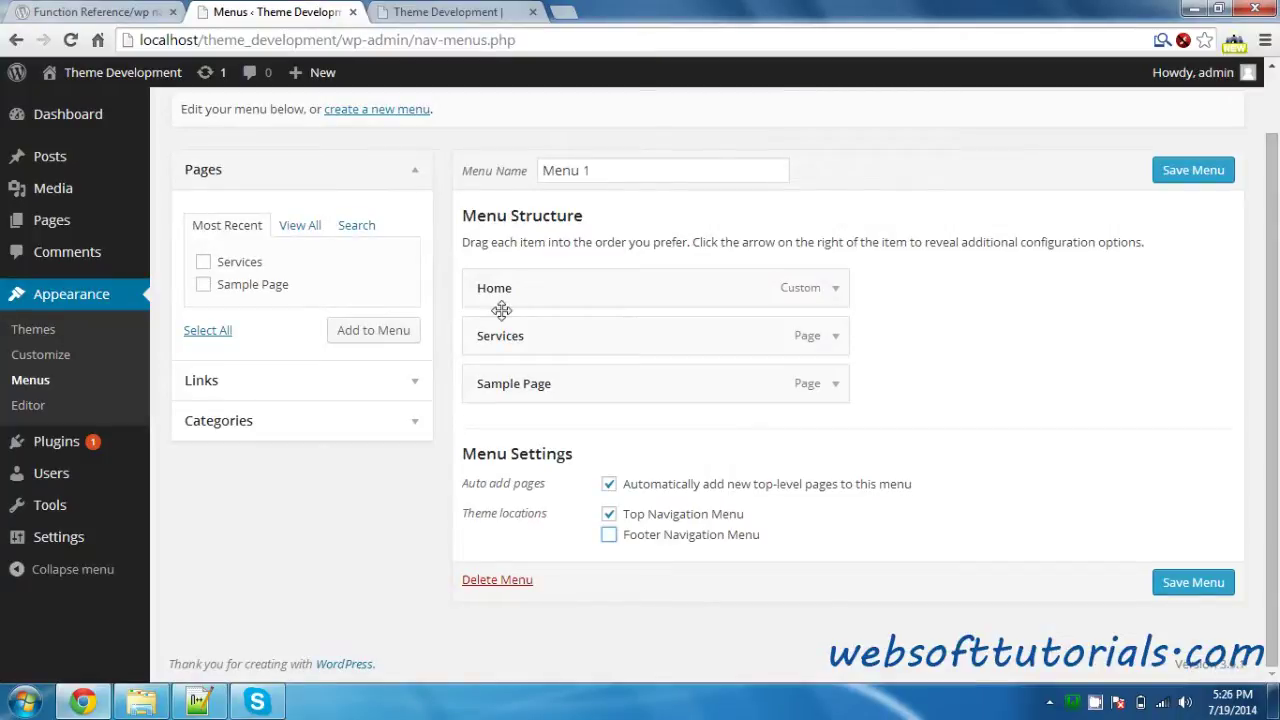
left_click(199, 702)
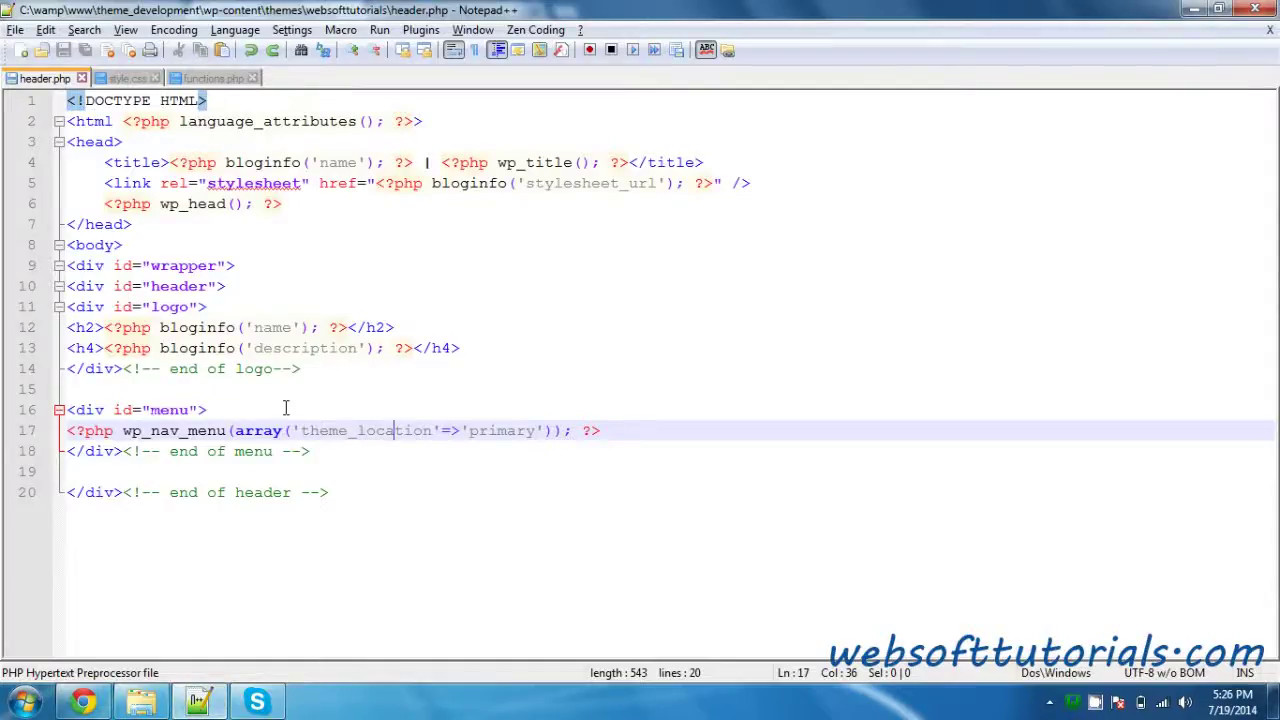
Step: Duplicate the wp_nav_menu line from line 17 onto a new line 23 below the header
left_click_drag(637, 430, 20, 428)
key("ctrl+c")
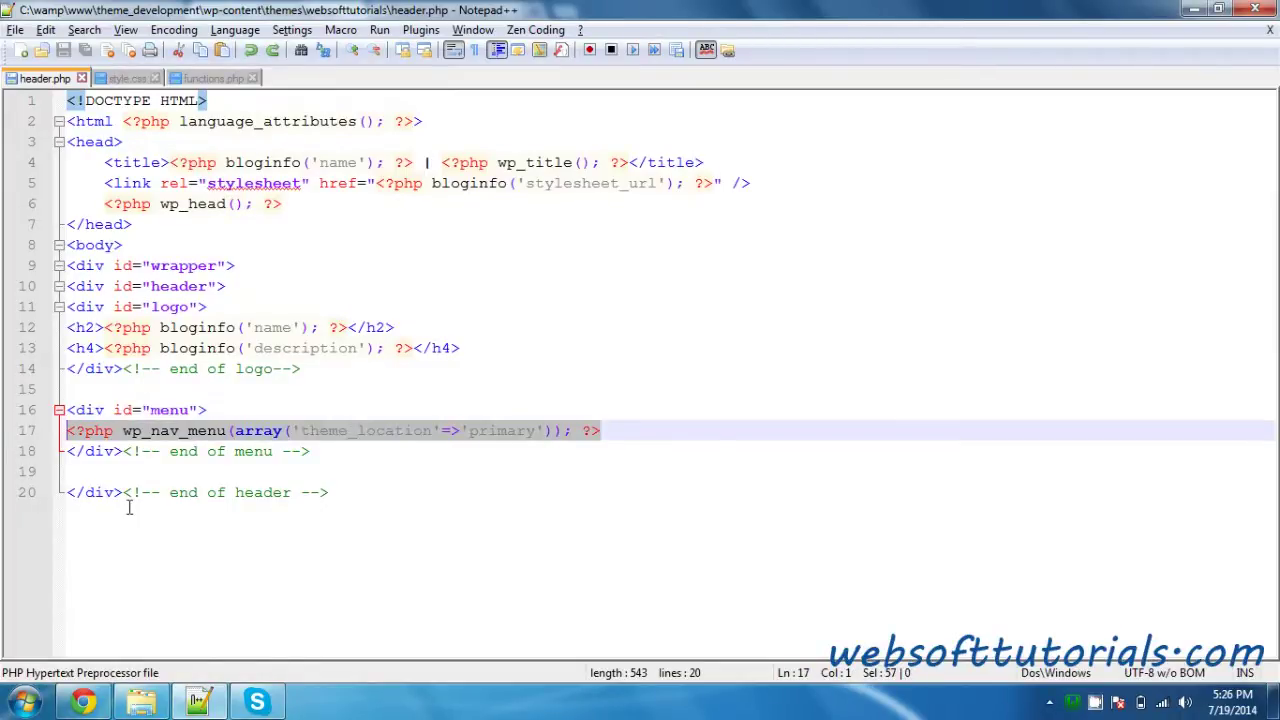
left_click(134, 516)
key("Return")
key("Return")
key("Return")
key("ctrl+v")
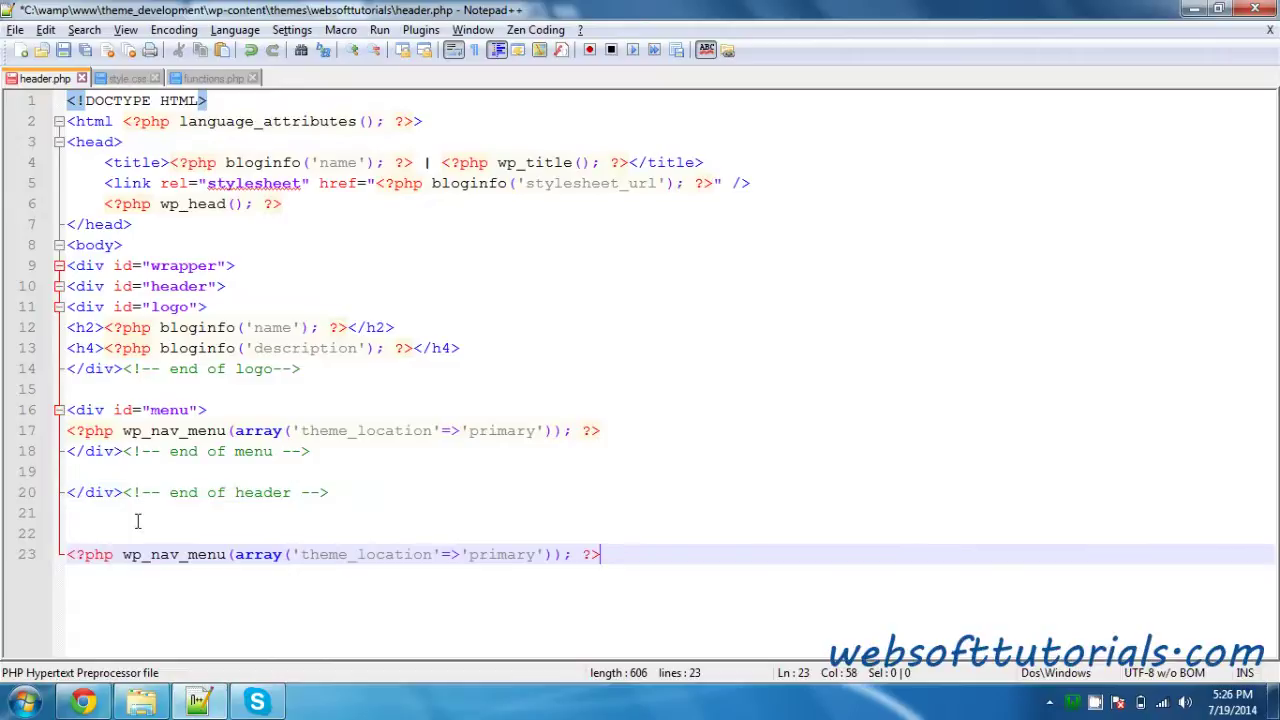
Step: Change the pasted call's theme_location from 'primary' to 'footer'
double_click(487, 555)
type("footer")
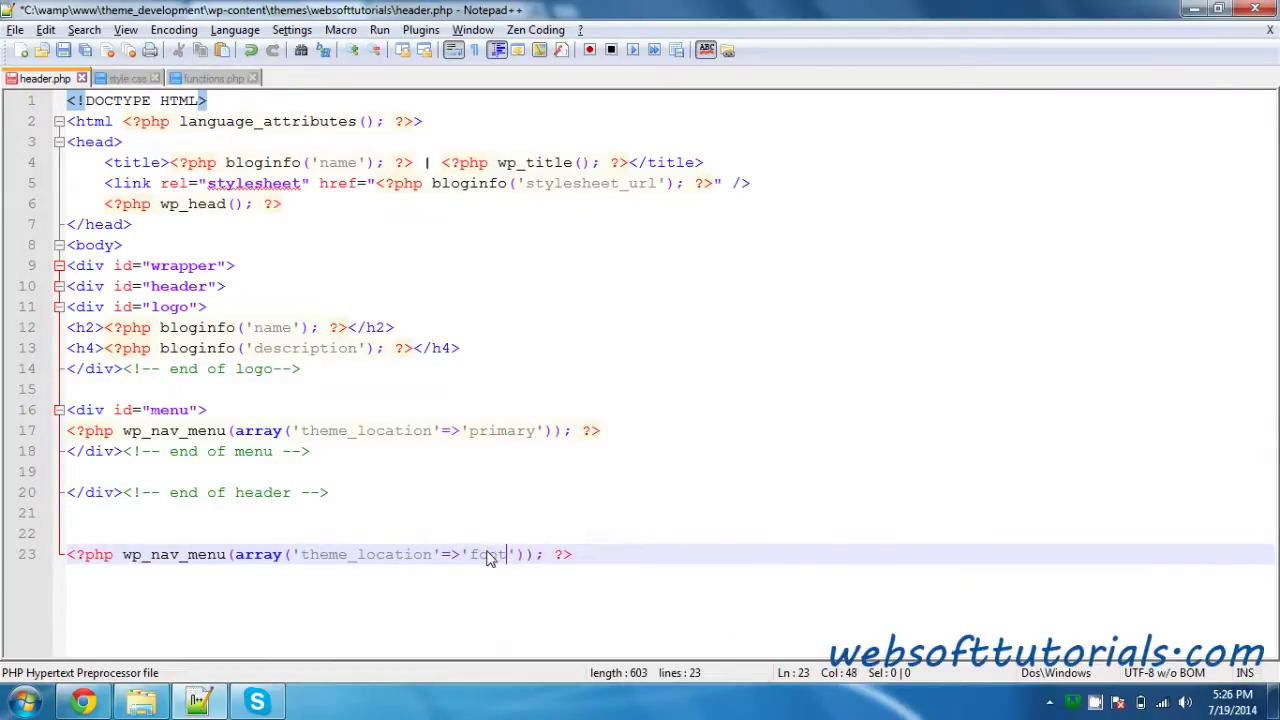
Step: Confirm in functions.php that the registered location is named 'footer', then return to header.php
left_click(222, 79)
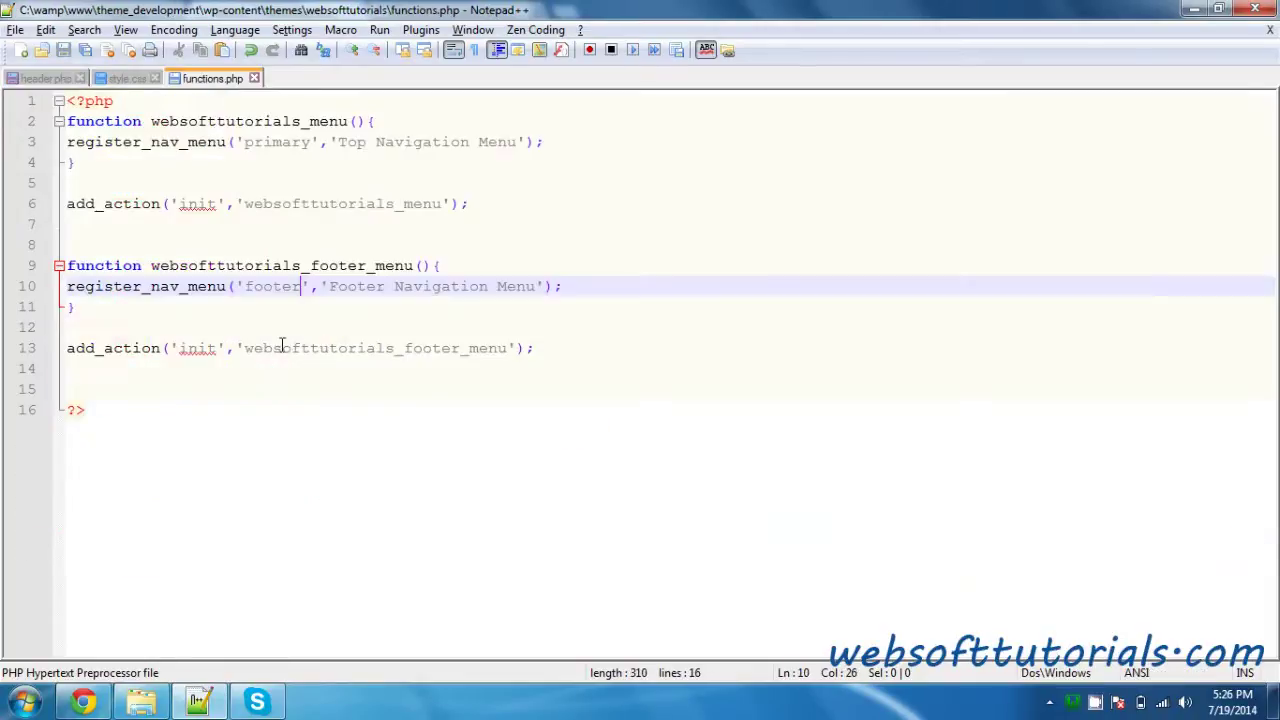
double_click(255, 286)
left_click(45, 79)
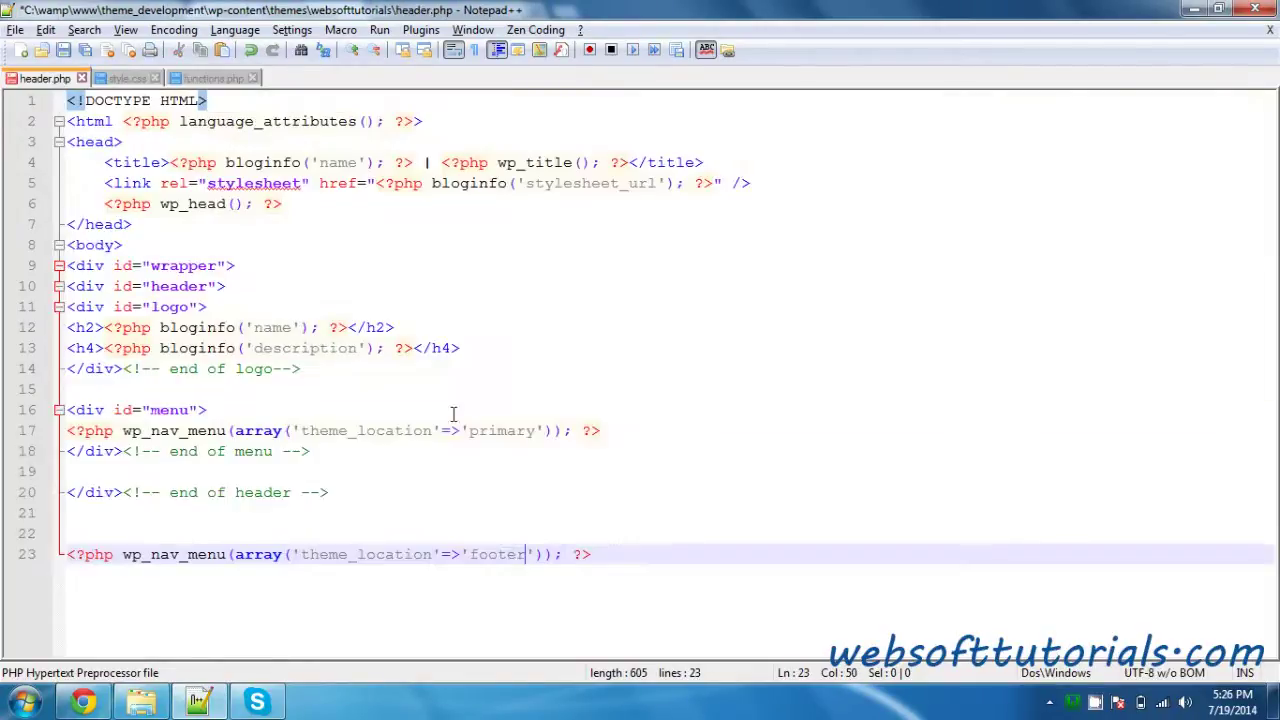